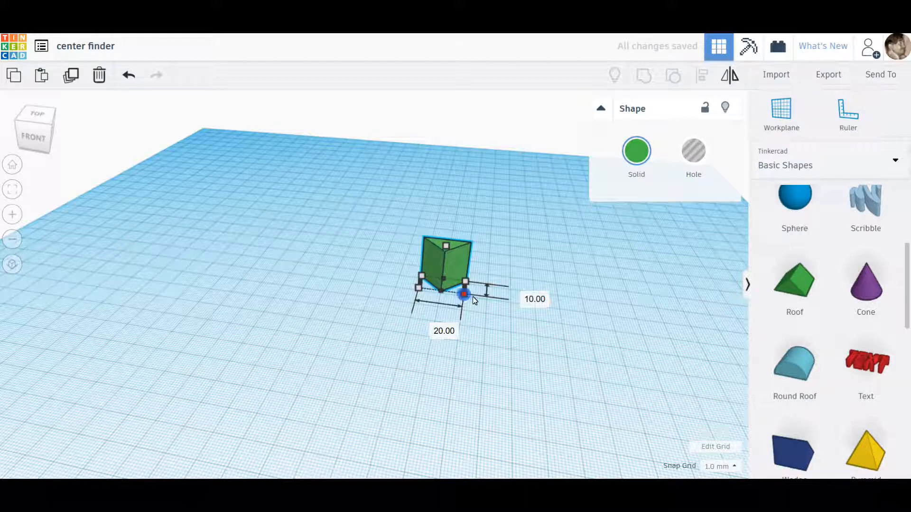
# Scale the green triangular prism uniformly until its long side is 100 mm
pyautogui.keyDown('shift'); pyautogui.moveTo(465, 297); pyautogui.dragTo(482, 302); pyautogui.keyUp('shift')
pyautogui.click(443, 335)
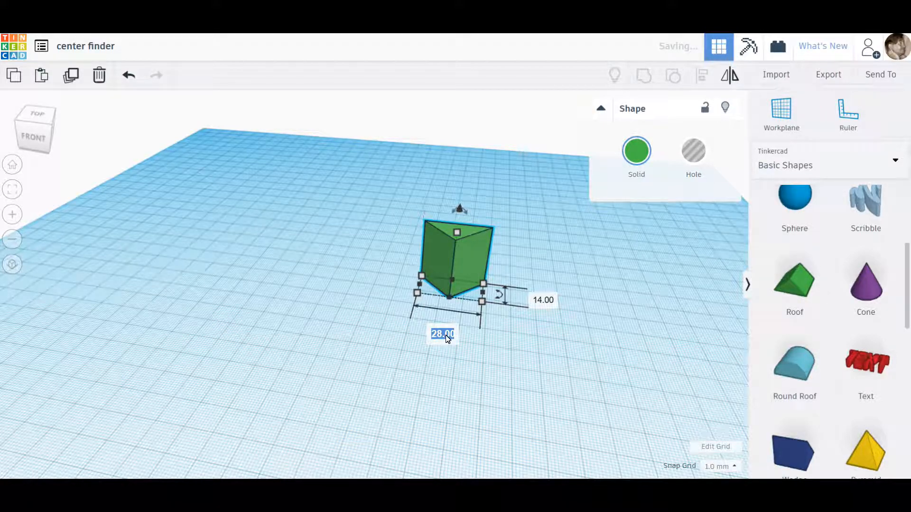
pyautogui.write('100')
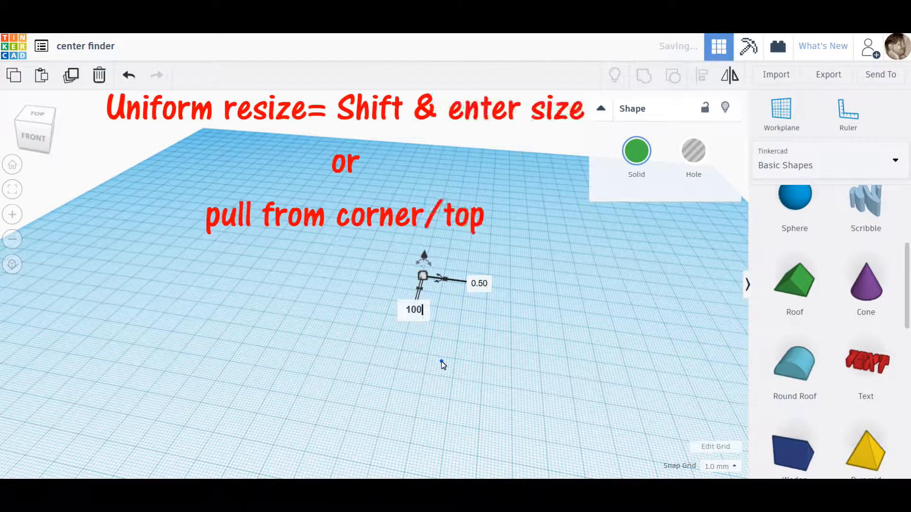
pyautogui.hotkey('shift', 'Return')
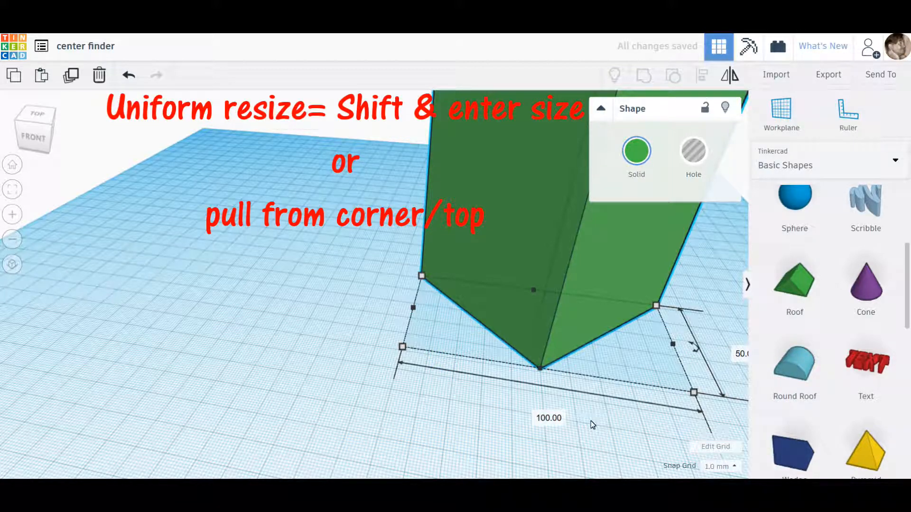
# Scale the green triangular prism uniformly to a 150 mm long side and set its height to 15 mm
pyautogui.click(547, 418)
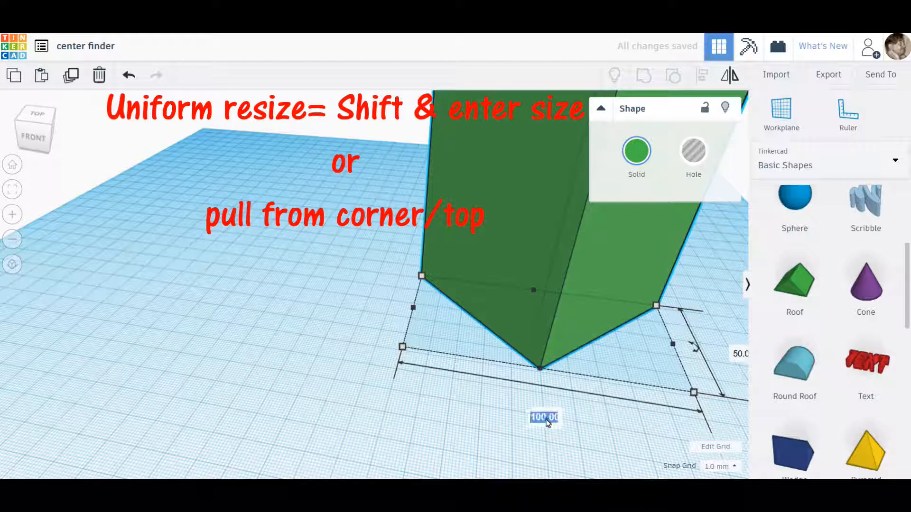
pyautogui.write('150')
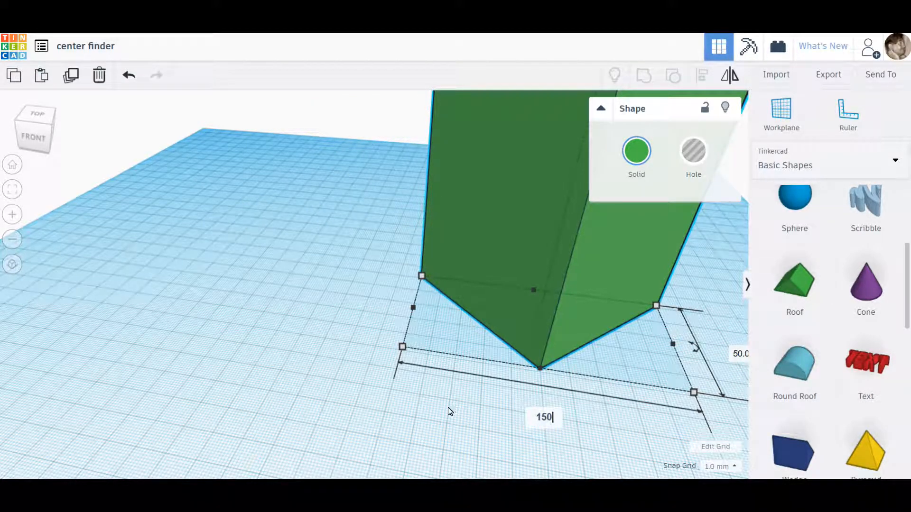
pyautogui.press('Return')
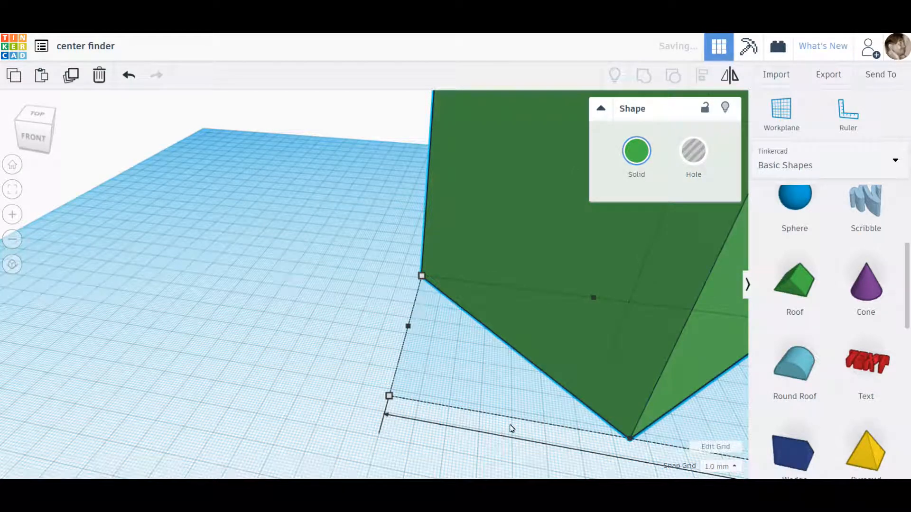
pyautogui.scroll(-5, 315, 264)
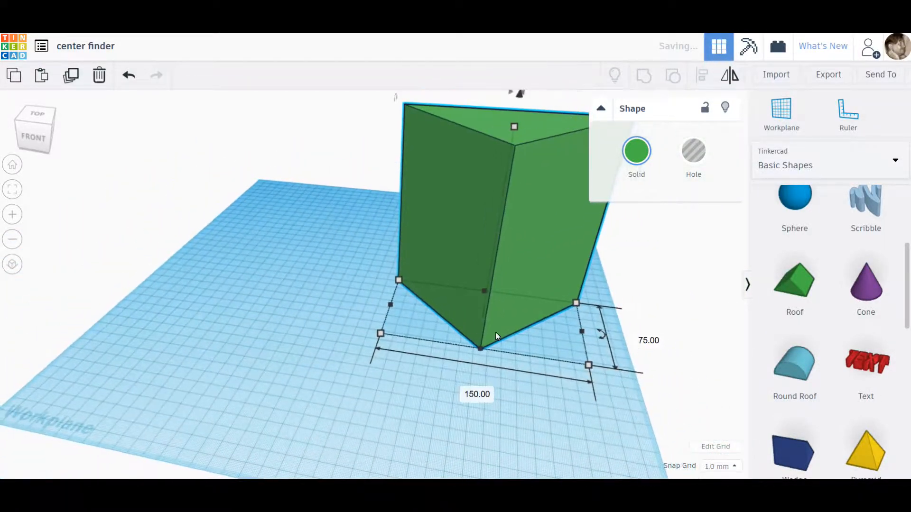
pyautogui.moveTo(514, 127)
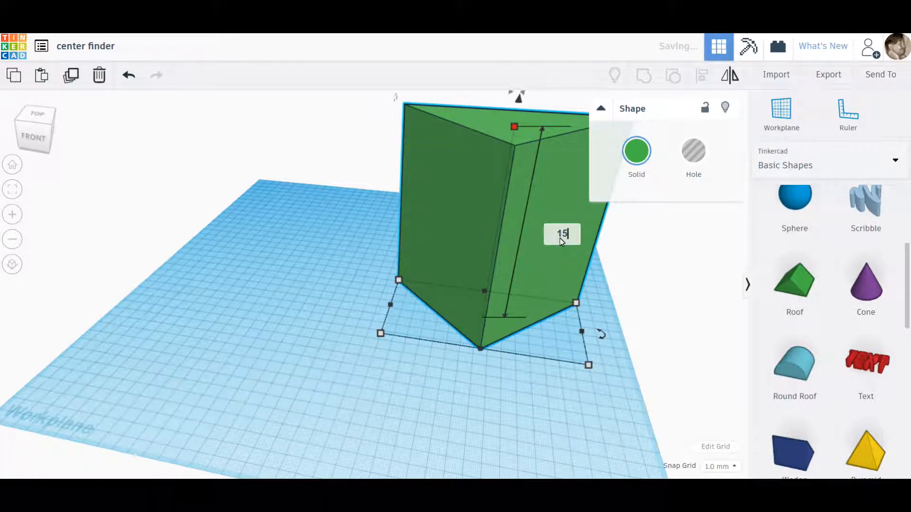
pyautogui.press('Return')
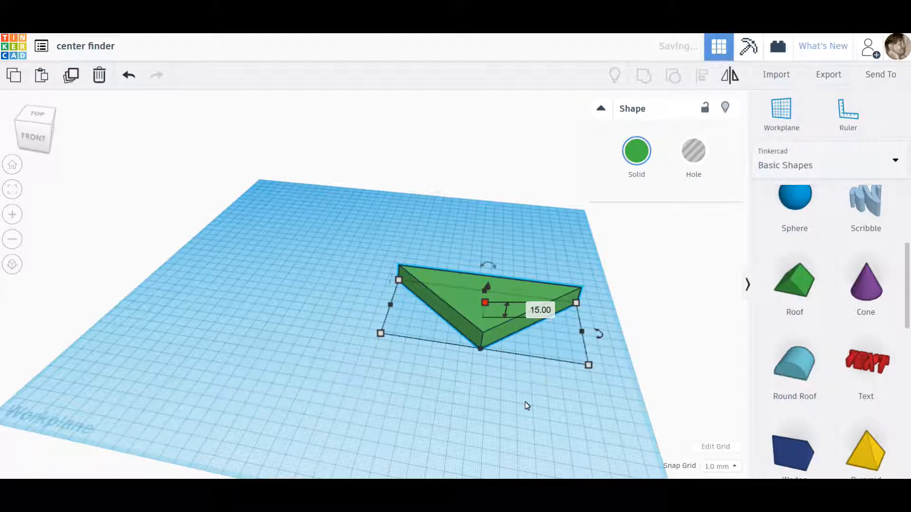
# Move the flattened green prism toward the front of the workplane to free space behind it
pyautogui.moveTo(526, 405)
pyautogui.mouseDown(button='right')
pyautogui.moveTo(481, 409)
pyautogui.moveTo(494, 435)
pyautogui.moveTo(524, 447)
pyautogui.moveTo(537, 415)
pyautogui.mouseUp(button='right')
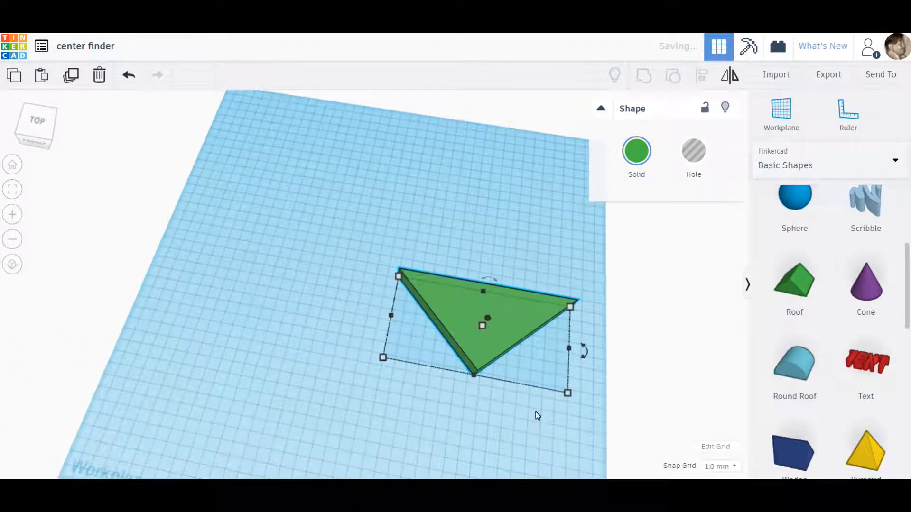
pyautogui.moveTo(510, 319); pyautogui.dragTo(394, 375)
pyautogui.moveTo(434, 431); pyautogui.dragTo(496, 456, button='right')
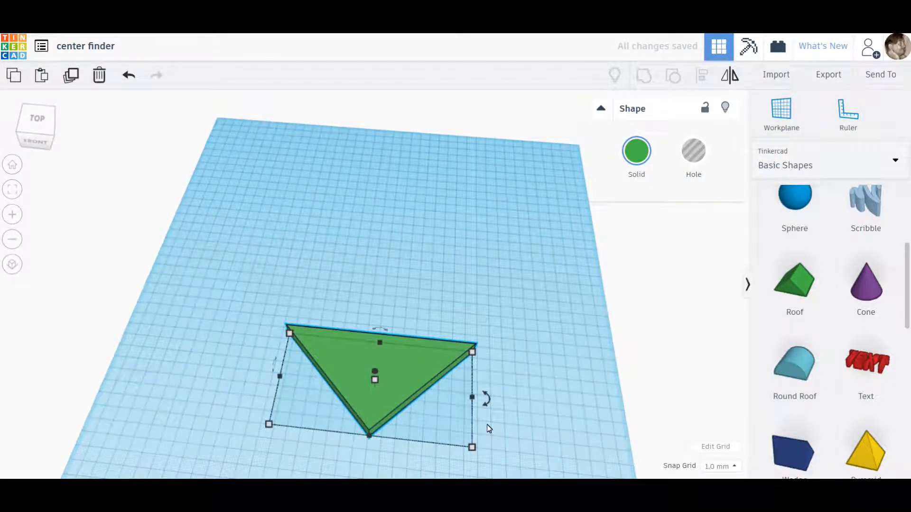
# Duplicate the green prism, place the copy about 96 mm behind the original, and colour it yellow
pyautogui.click(72, 75)
pyautogui.moveTo(369, 359); pyautogui.dragTo(391, 258)
pyautogui.click(634, 160)
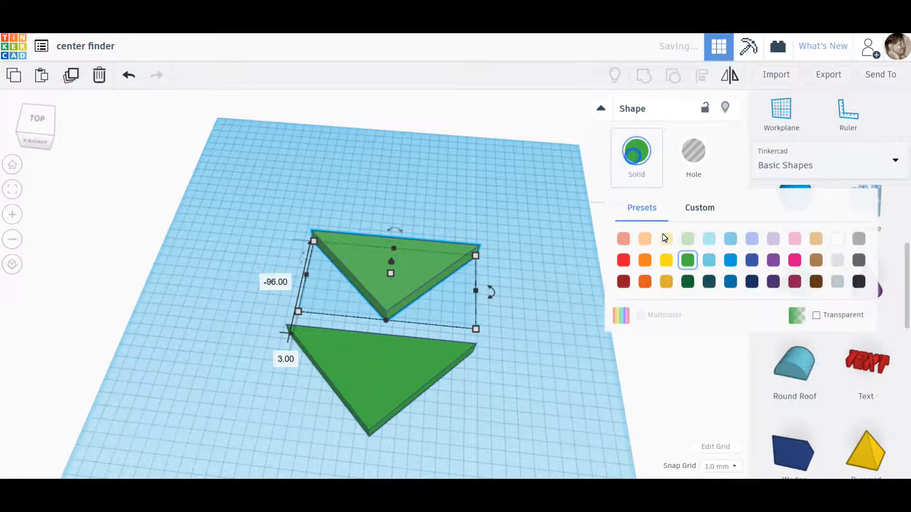
pyautogui.click(666, 260)
# Scale the yellow prism uniformly to a 160 mm long side
pyautogui.click(379, 373)
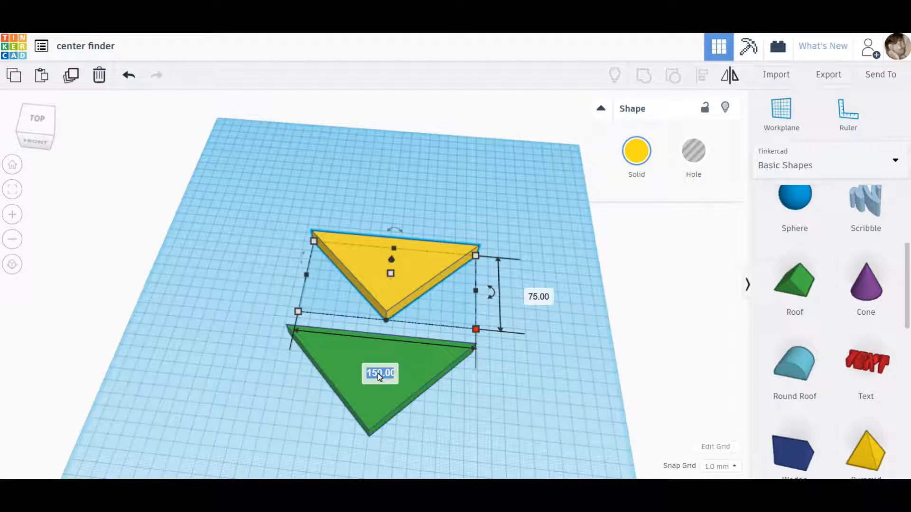
pyautogui.write('160')
pyautogui.press('Return')
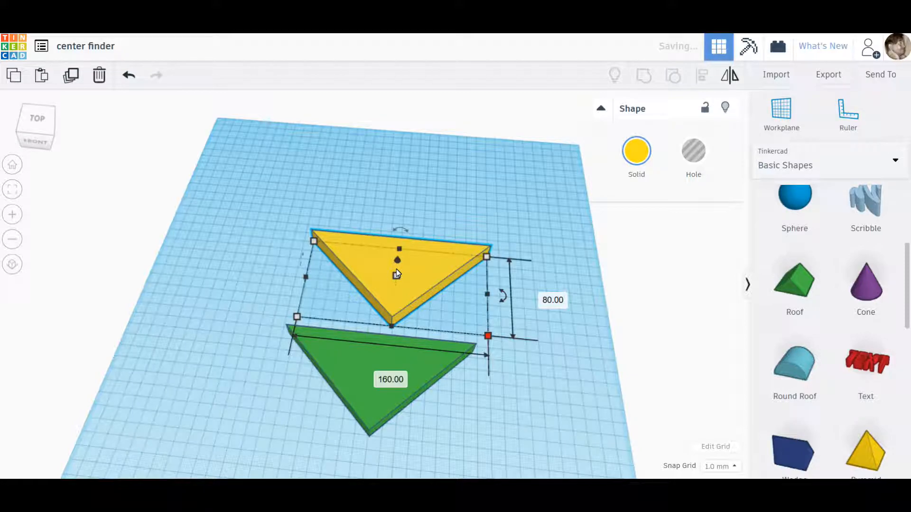
# Move the green prism back about 110 mm so it overlaps the yellow one, and turn it into a hole
pyautogui.moveTo(397, 268); pyautogui.dragTo(387, 351, button='right')
pyautogui.moveTo(373, 382); pyautogui.dragTo(400, 254)
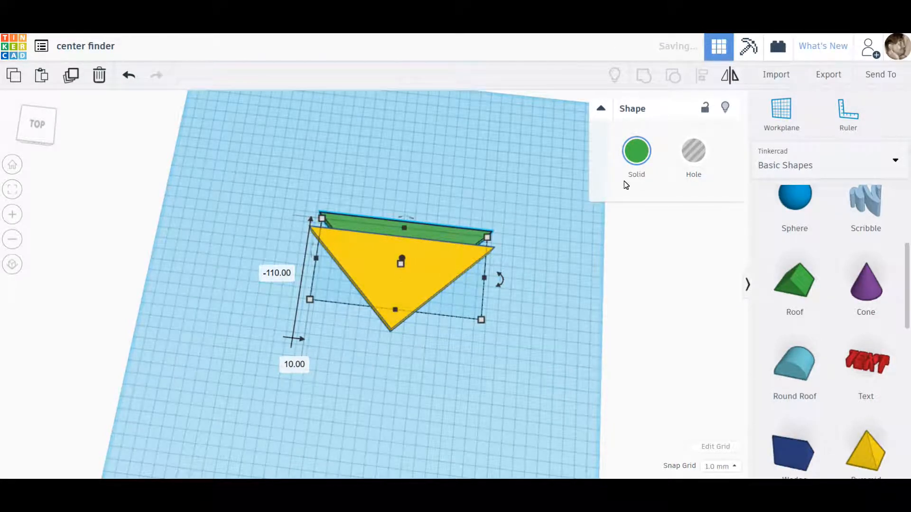
pyautogui.click(693, 151)
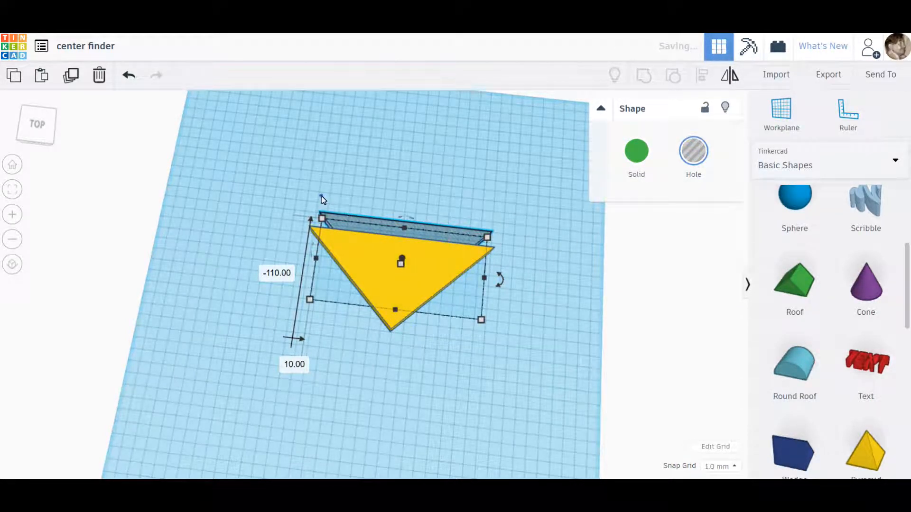
# Align the hole and the yellow prism so they are centred lengthwise and flush along their back edges
pyautogui.moveTo(321, 195); pyautogui.dragTo(439, 312)
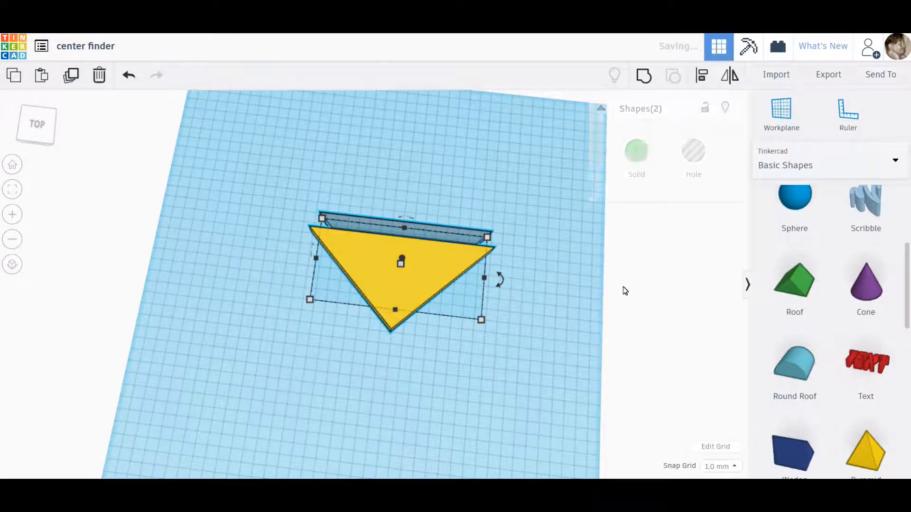
pyautogui.click(702, 76)
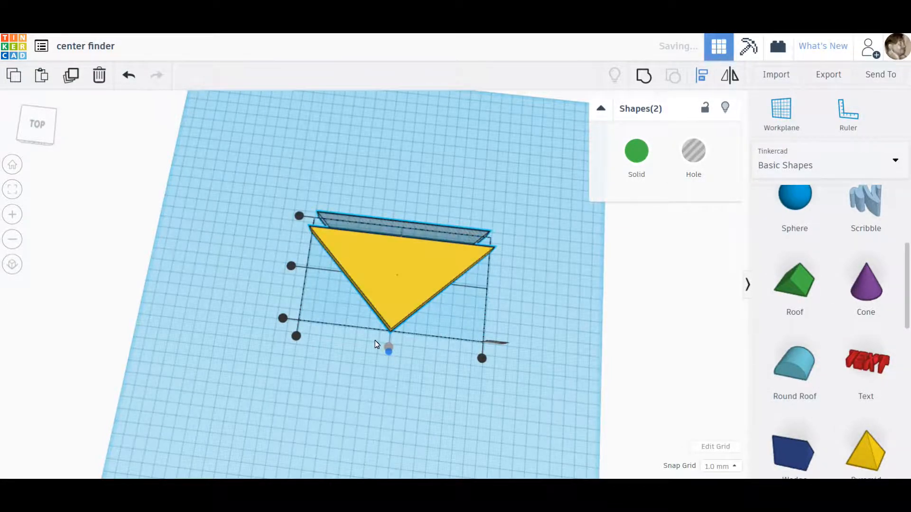
pyautogui.click(290, 265)
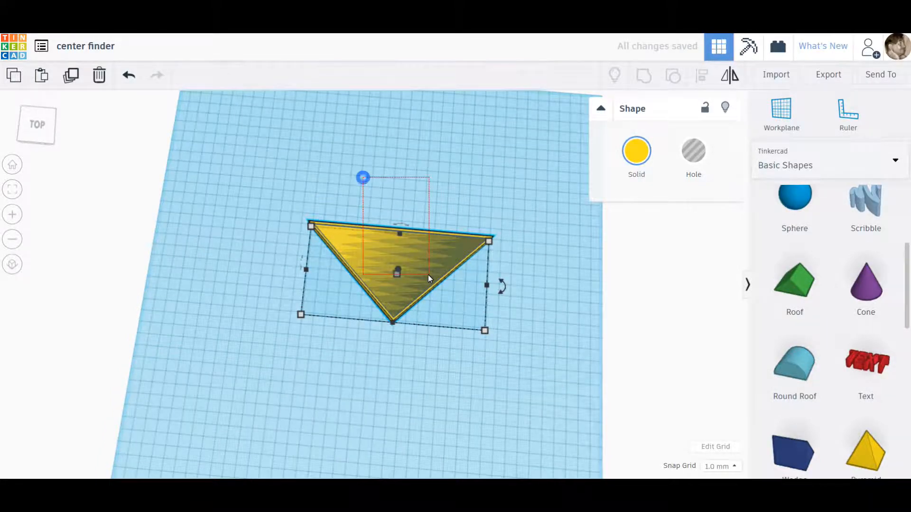
pyautogui.click(702, 76)
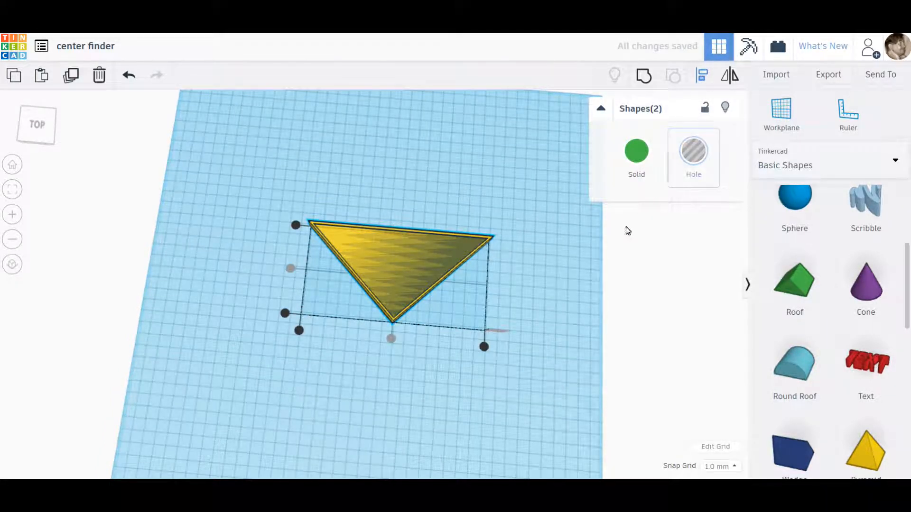
pyautogui.click(296, 225)
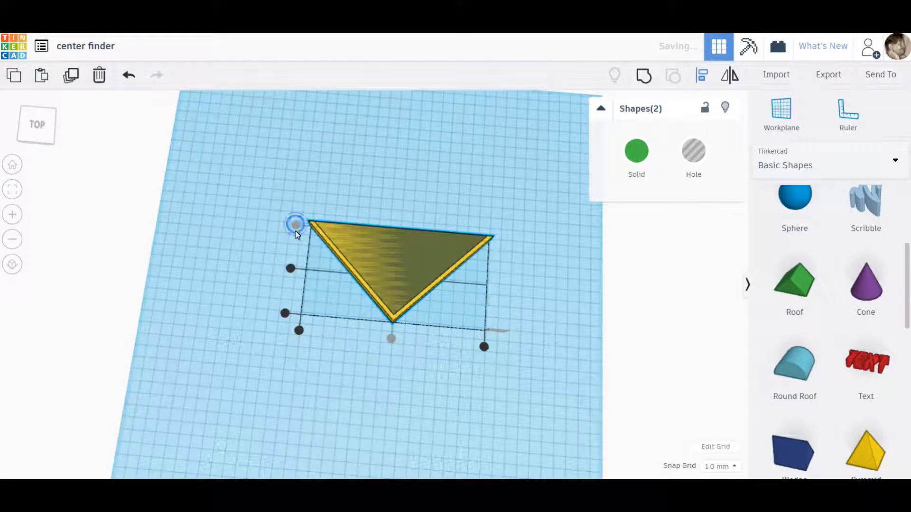
pyautogui.click(399, 373)
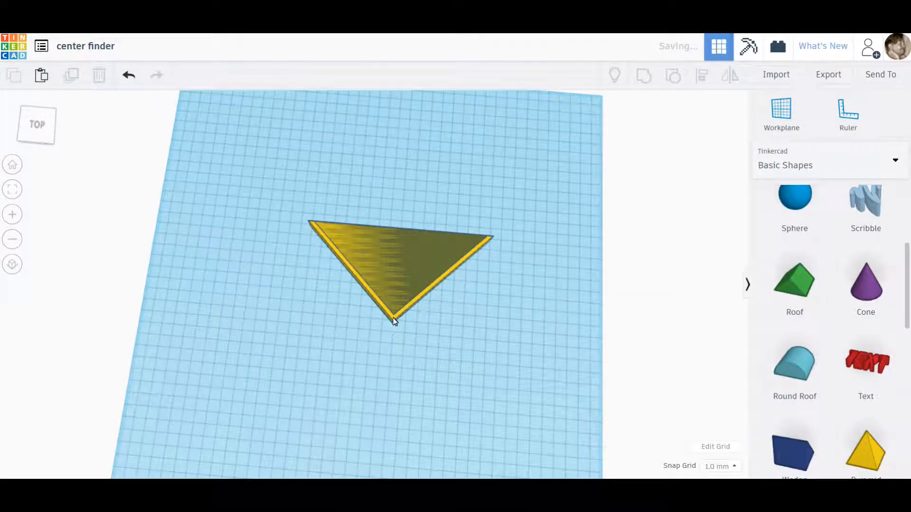
# Set the depth of the yellow prism to 100 mm, leaving its 160 mm length as is
pyautogui.click(393, 319)
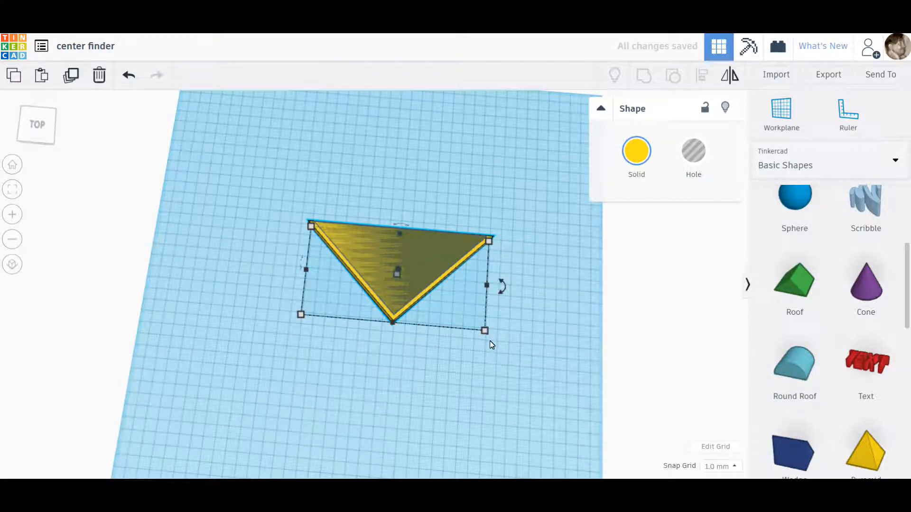
pyautogui.moveTo(484, 331)
pyautogui.click(550, 292)
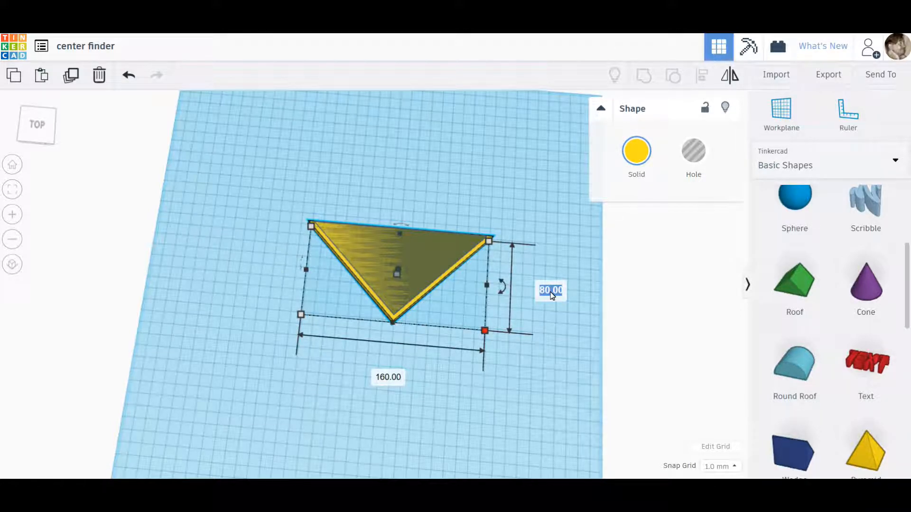
pyautogui.write('100')
pyautogui.press('Return')
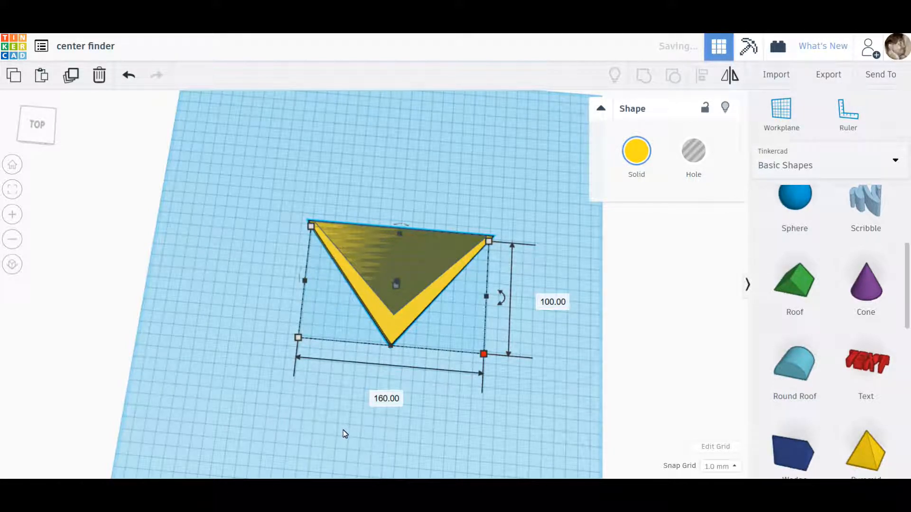
# Group the yellow prism with the triangular hole to cut it into a V shape
pyautogui.moveTo(343, 429); pyautogui.dragTo(362, 440, button='right')
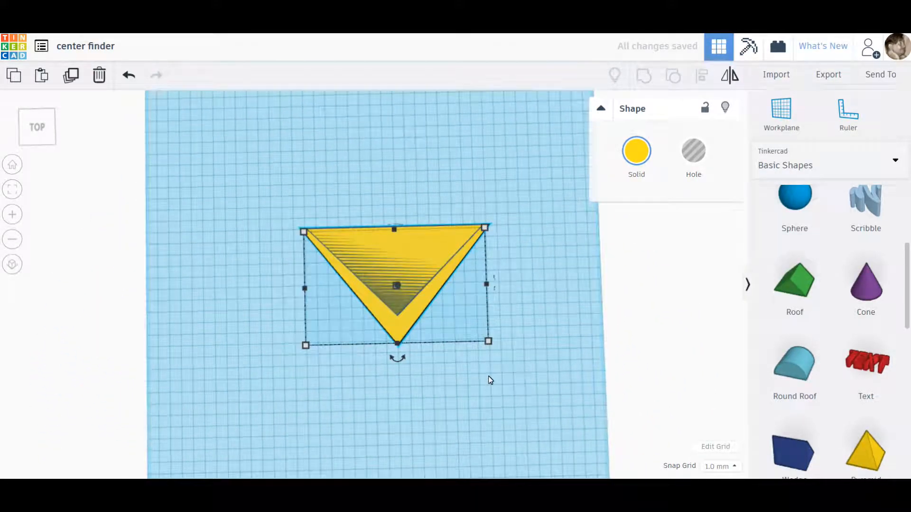
pyautogui.scroll(5, 489, 378)
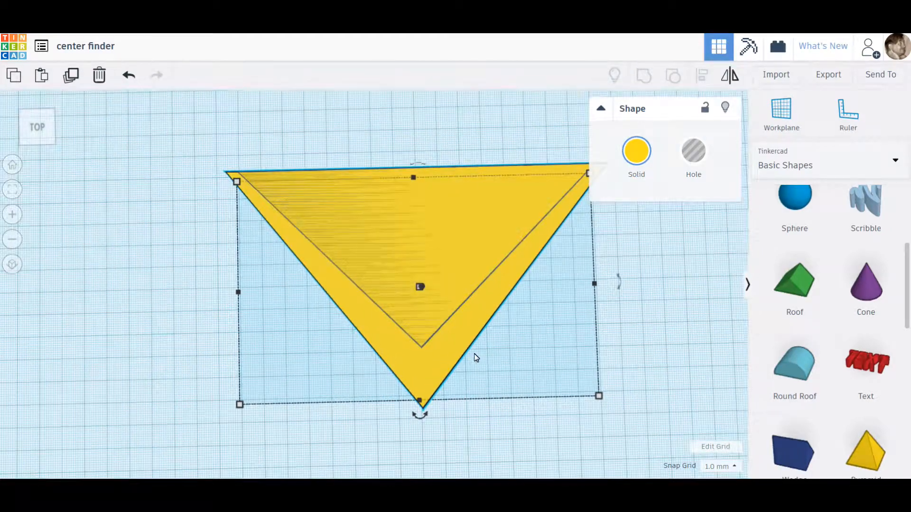
pyautogui.moveTo(247, 346); pyautogui.dragTo(224, 408, button='right')
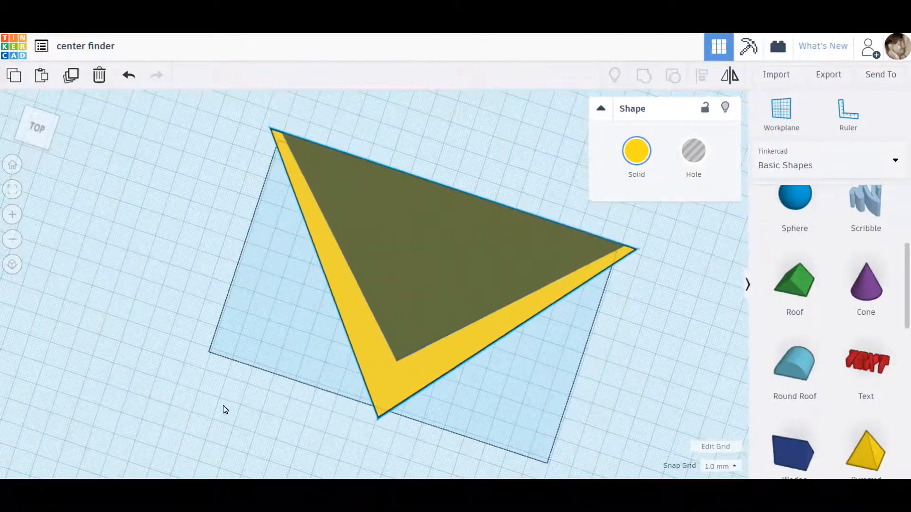
pyautogui.click(303, 116)
pyautogui.moveTo(304, 119); pyautogui.dragTo(559, 233)
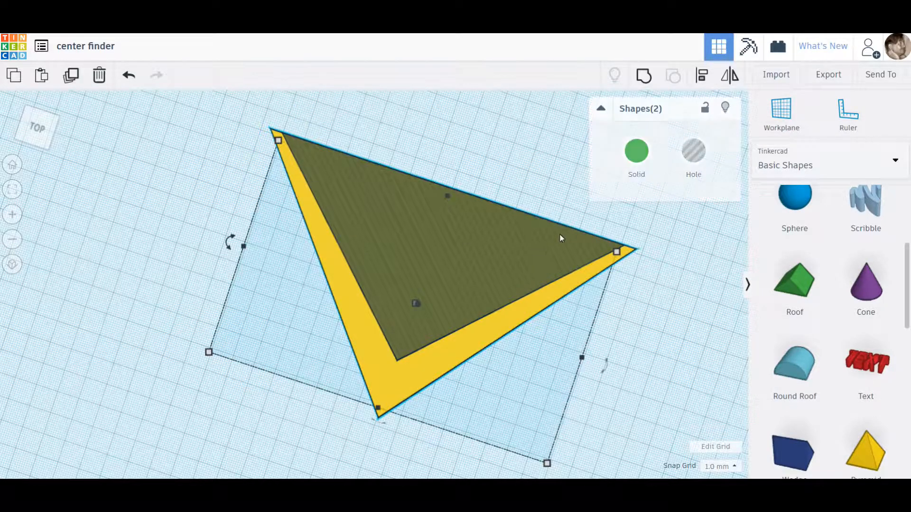
pyautogui.click(643, 76)
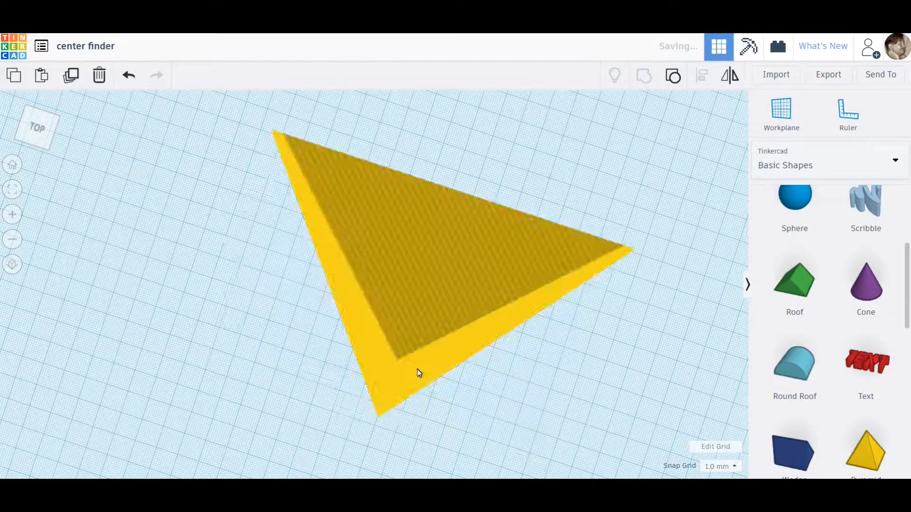
# Move the yellow V shape about 259 mm left and 156 mm forward to the workplane's front-left corner
pyautogui.scroll(-5, 363, 421)
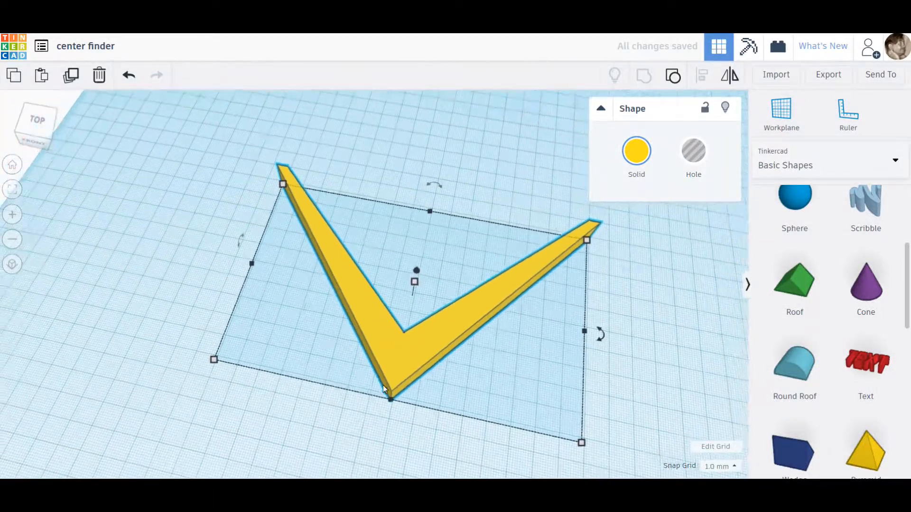
pyautogui.moveTo(383, 385); pyautogui.dragTo(398, 331, button='right')
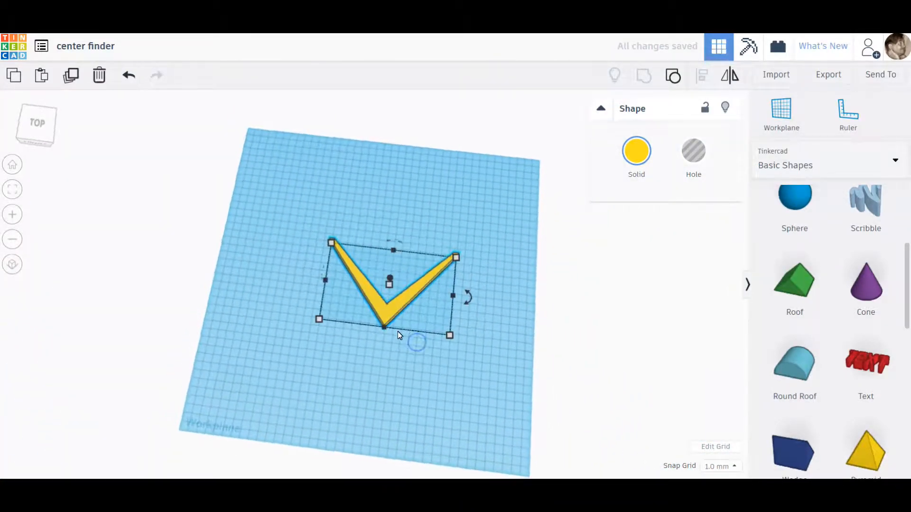
pyautogui.moveTo(385, 312); pyautogui.dragTo(140, 420)
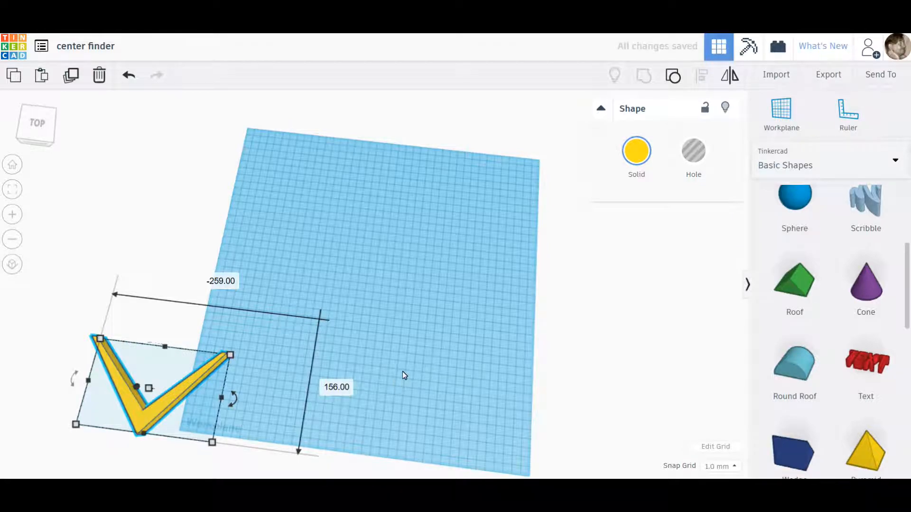
pyautogui.click(462, 357)
# Place a solid red Box on the empty middle area of the workplane
pyautogui.moveTo(486, 351); pyautogui.dragTo(513, 341, button='right')
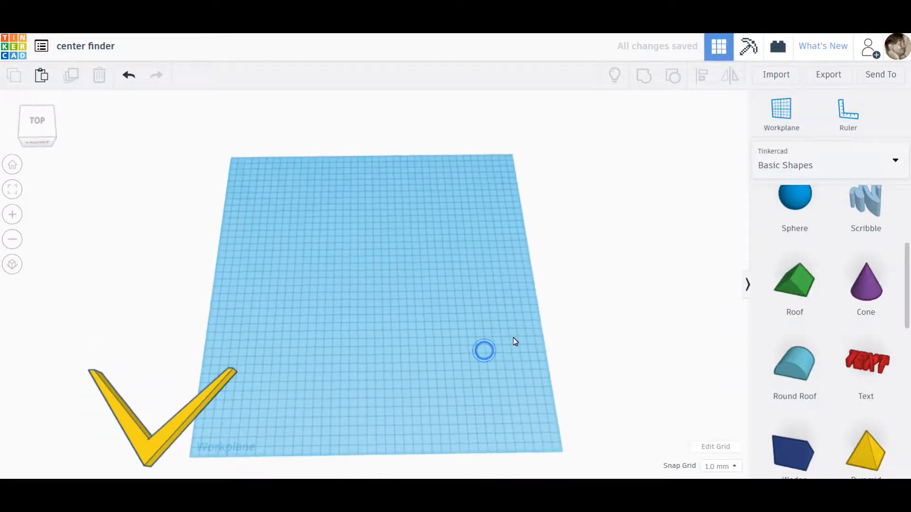
pyautogui.scroll(4, 841, 296)
pyautogui.moveTo(772, 301); pyautogui.dragTo(416, 260)
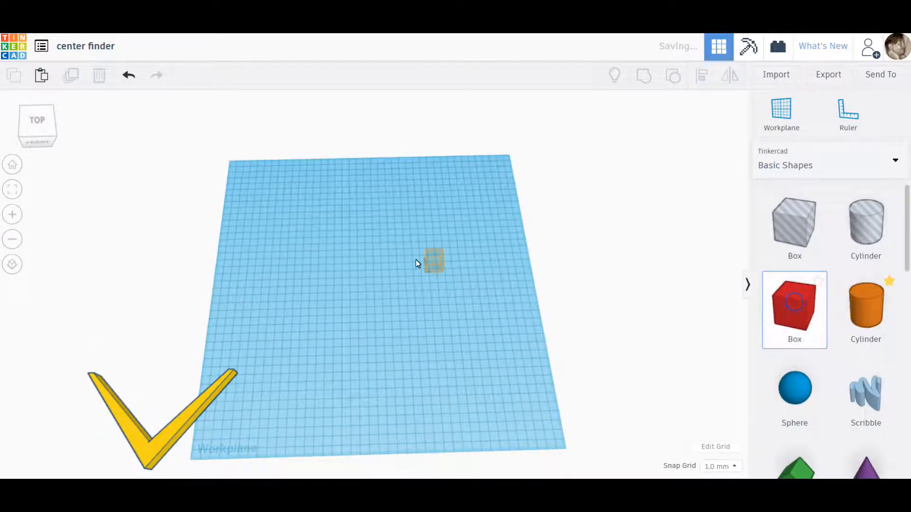
# Place the red box near the middle of the workplane and set its left-to-right size to 400 mm
pyautogui.click(390, 242)
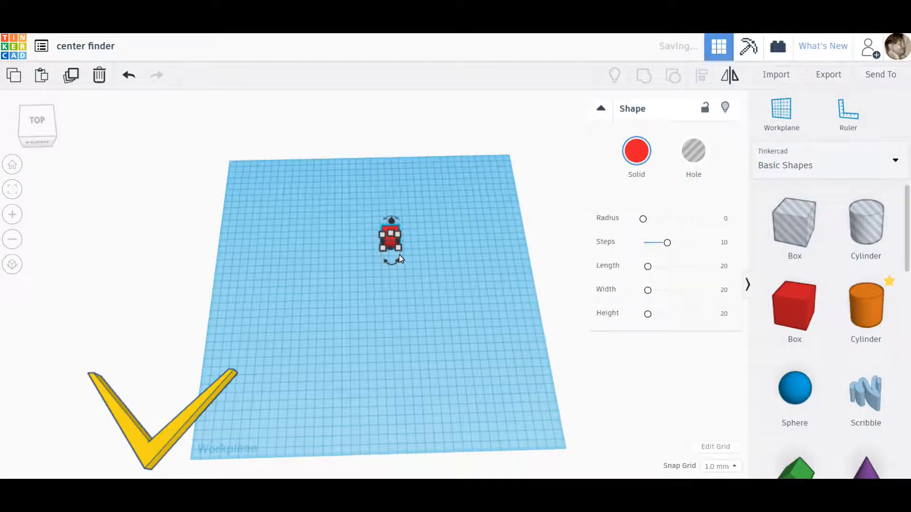
pyautogui.click(393, 305)
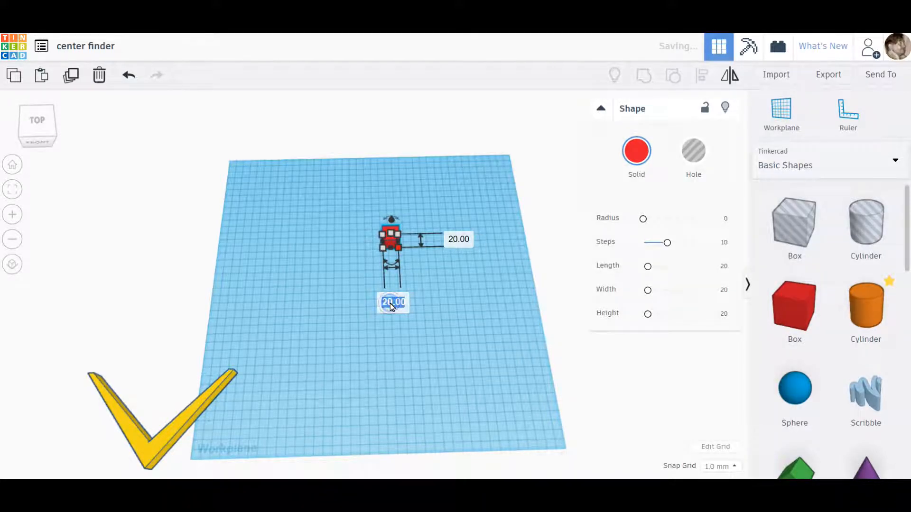
pyautogui.write('400')
pyautogui.press('Return')
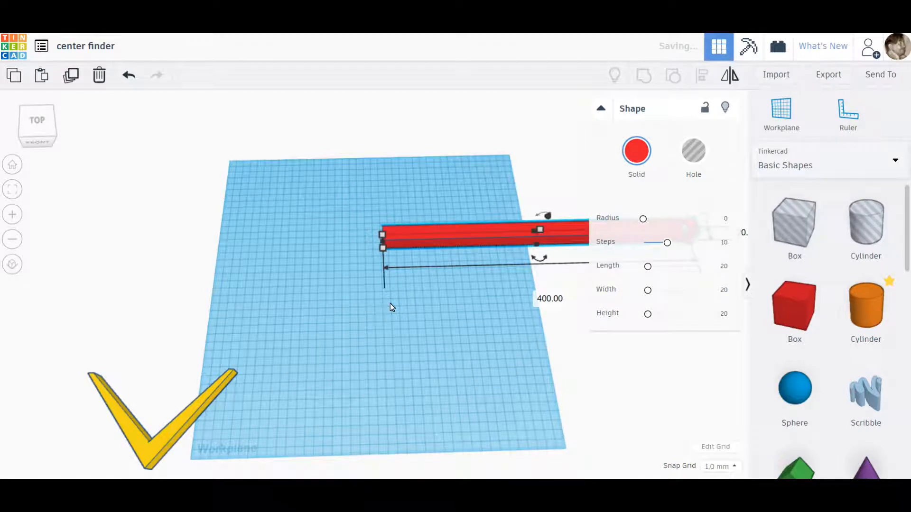
# Turn the red bar to run front to back on the workplane and set its length to 300 mm
pyautogui.moveTo(539, 257); pyautogui.dragTo(431, 229)
pyautogui.moveTo(528, 195); pyautogui.dragTo(390, 252)
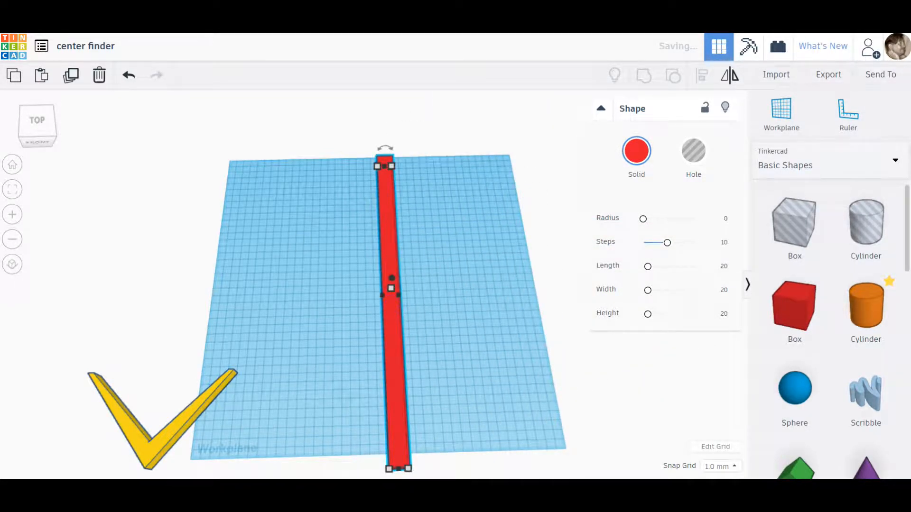
pyautogui.click(473, 293)
pyautogui.write('300')
pyautogui.press('Return')
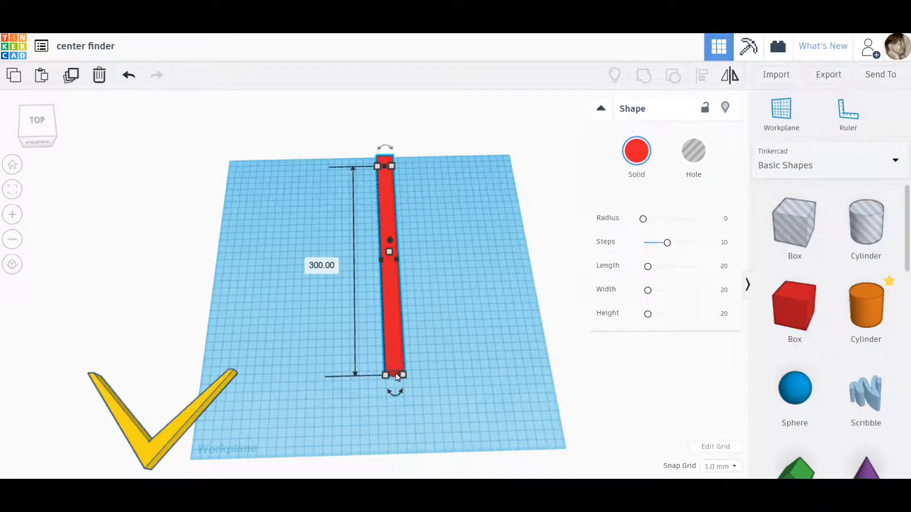
# Set the width of the red bar to 50 mm
pyautogui.click(396, 429)
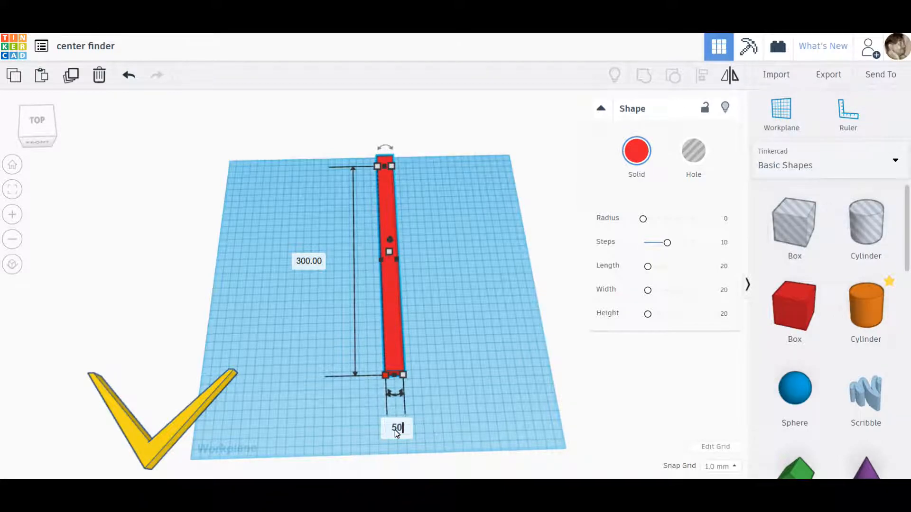
pyautogui.write('50')
pyautogui.press('Return')
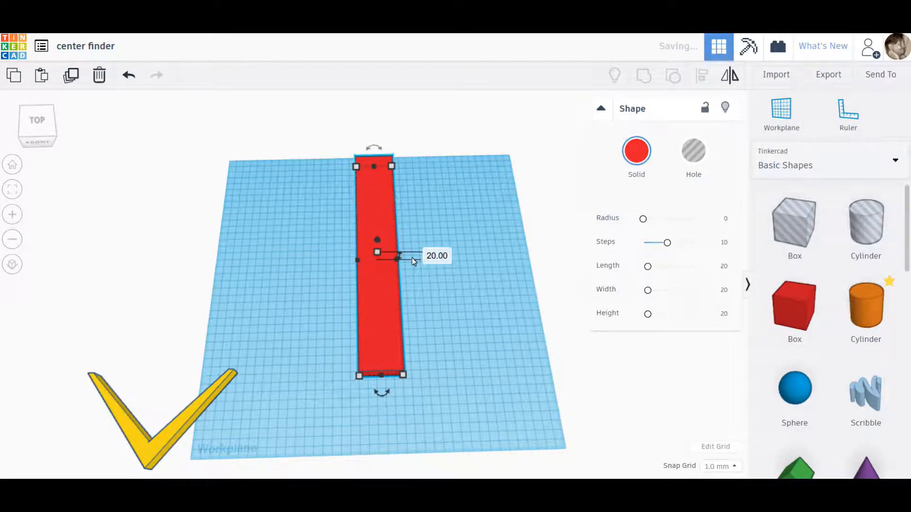
pyautogui.click(429, 258)
pyautogui.write('50')
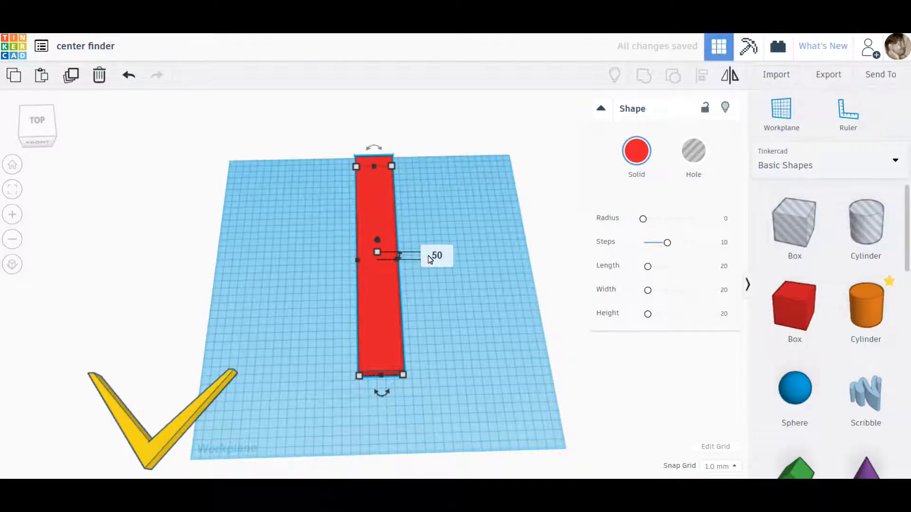
pyautogui.press('Return')
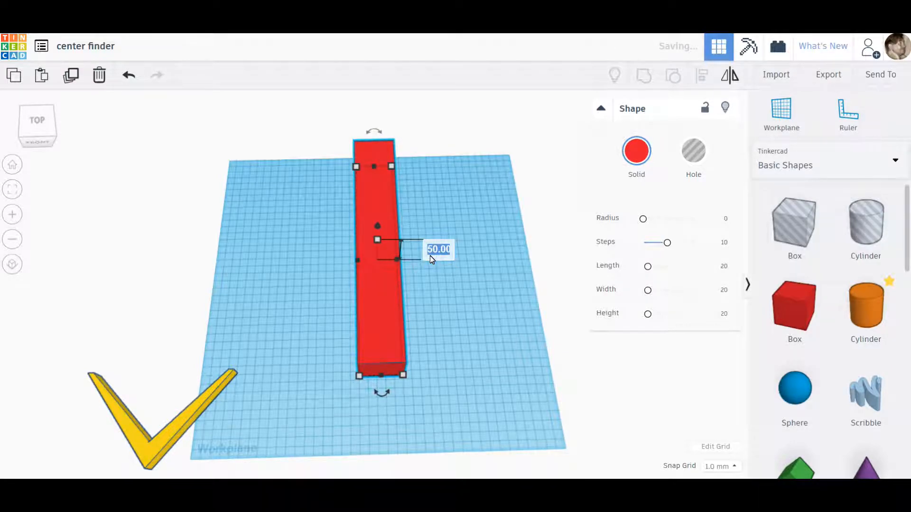
# Set the height of the red bar to 5 mm to make it a flat strip
pyautogui.write('5')
pyautogui.press('Return')
pyautogui.moveTo(441, 373)
pyautogui.mouseDown(button='right')
pyautogui.moveTo(445, 333)
pyautogui.moveTo(433, 351)
pyautogui.moveTo(444, 374)
pyautogui.mouseUp(button='right')
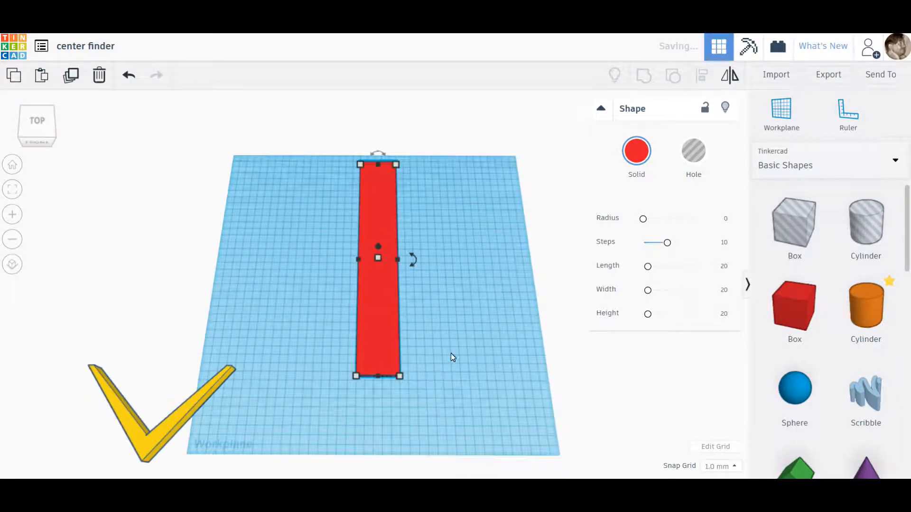
# Duplicate the red bar, with the copy rotated slightly clockwise about its vertical axis and nudged a few millimetres to the left
pyautogui.click(71, 76)
pyautogui.moveTo(415, 263); pyautogui.dragTo(506, 270)
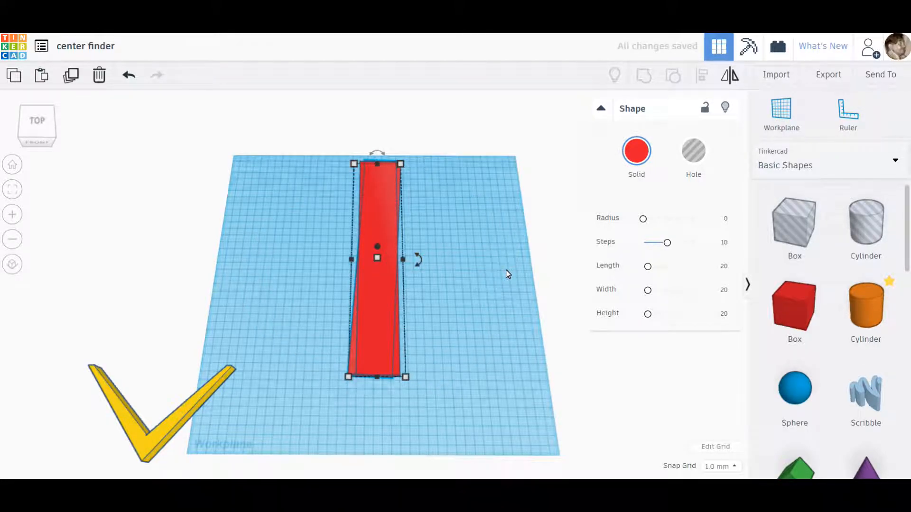
pyautogui.press('Left')
pyautogui.press('Left')
pyautogui.press('Left')
pyautogui.press('Left')
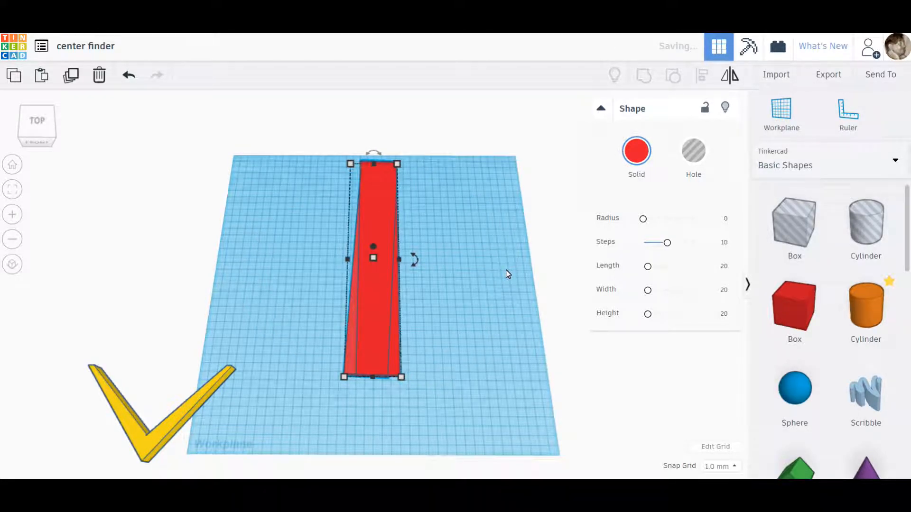
pyautogui.press('Left')
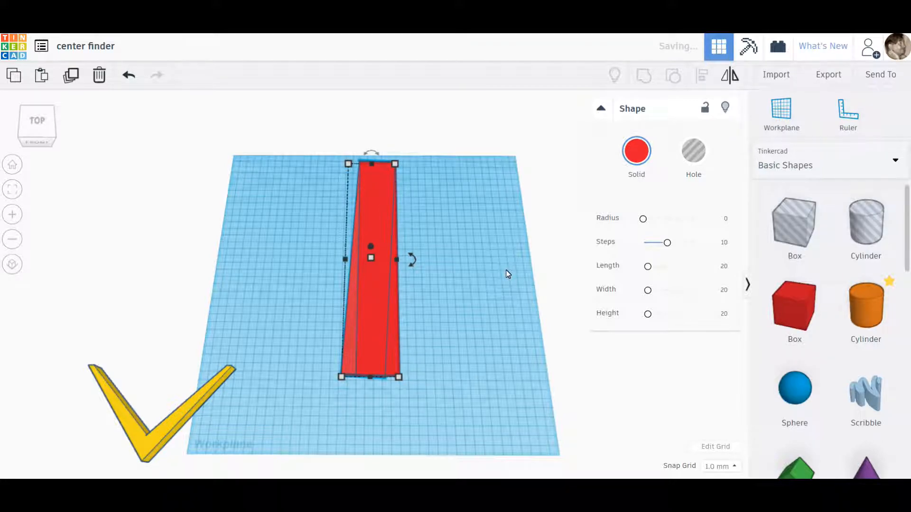
# Select both overlapping red bars and nudge them slightly to the left as seen from the back
pyautogui.moveTo(451, 224); pyautogui.dragTo(239, 329, button='right')
pyautogui.moveTo(464, 393); pyautogui.dragTo(327, 403, button='right')
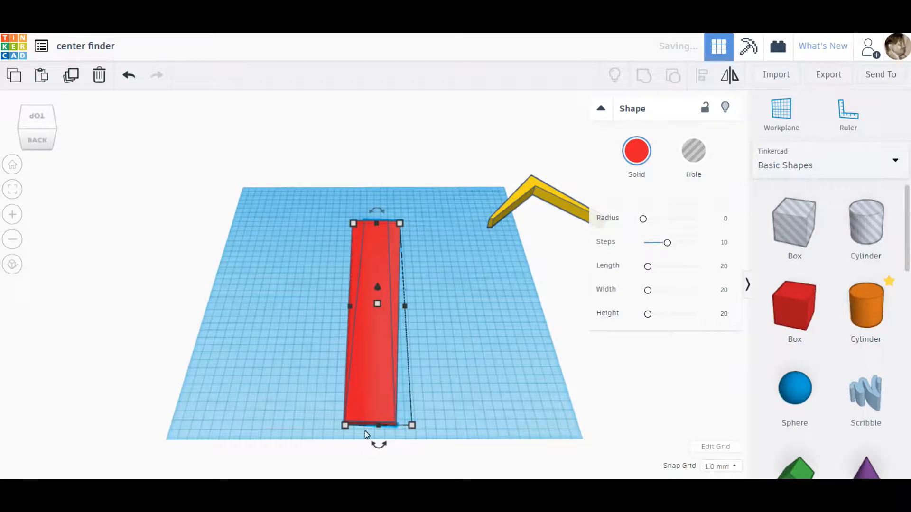
pyautogui.scroll(1, 410, 448)
pyautogui.moveTo(412, 452); pyautogui.dragTo(443, 420, button='right')
pyautogui.moveTo(204, 208); pyautogui.dragTo(450, 393, button='right')
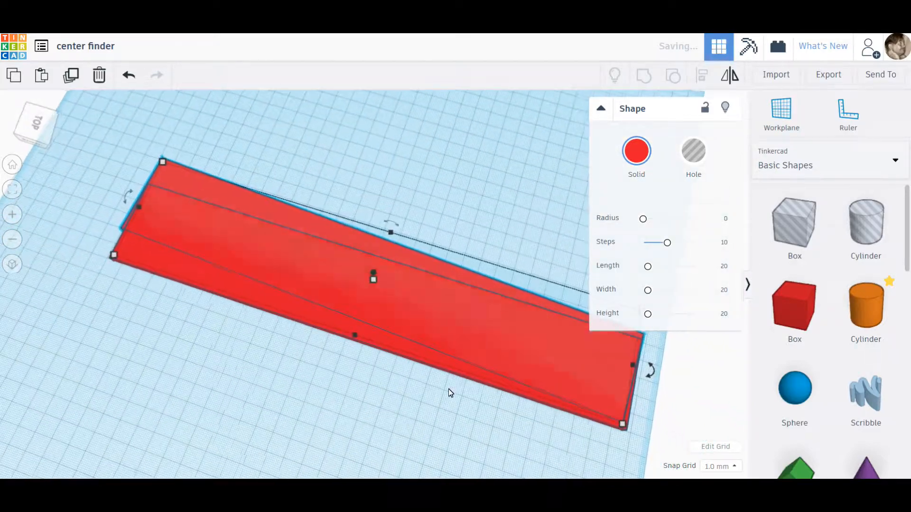
pyautogui.scroll(-3, 505, 376)
pyautogui.moveTo(526, 271); pyautogui.dragTo(550, 363)
pyautogui.moveTo(550, 365); pyautogui.dragTo(316, 332, button='right')
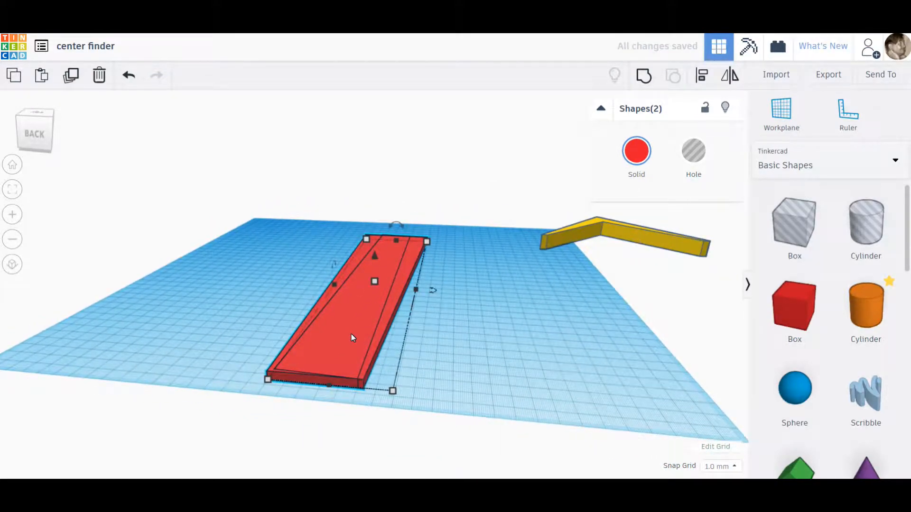
pyautogui.press('Left')
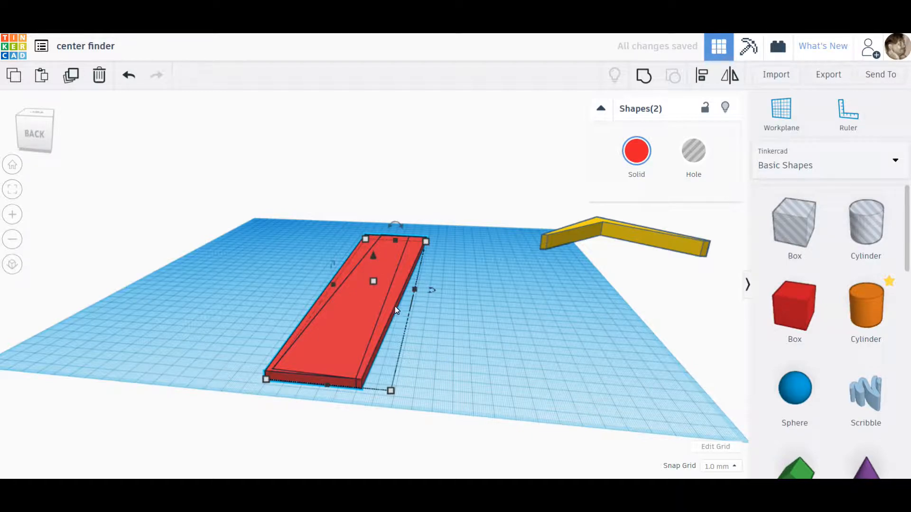
# Nudge only the angled red bar about 3 mm to the left as seen from the back
pyautogui.click(440, 319)
pyautogui.click(411, 266)
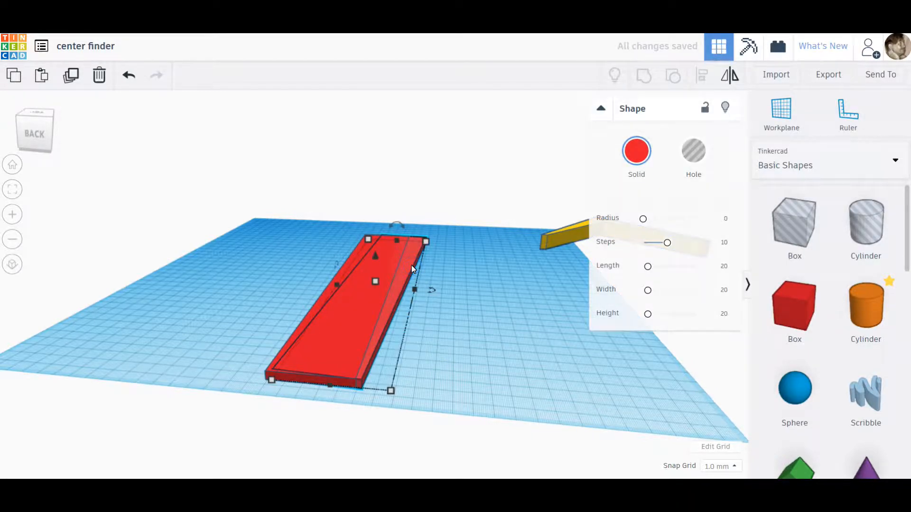
pyautogui.press('Left')
pyautogui.press('Left')
pyautogui.press('Left')
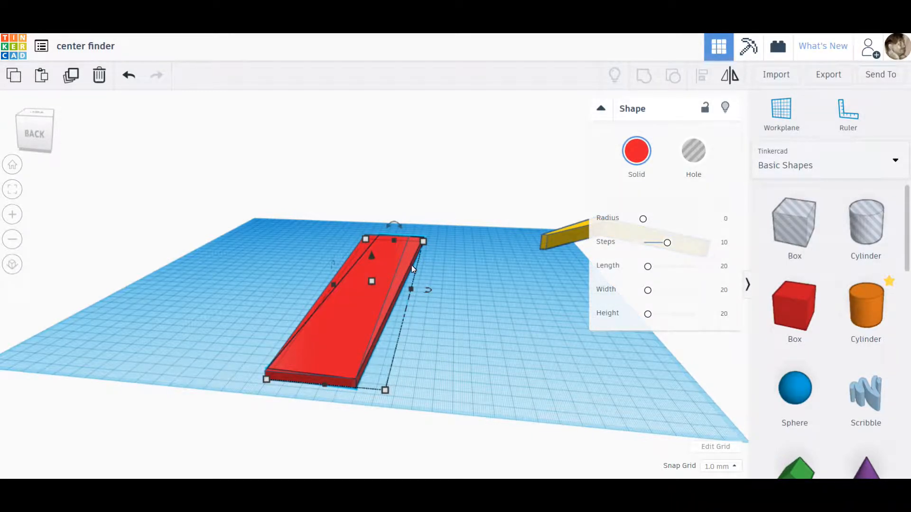
# Place an orange Tube from the Favorites shapes on the workplane to the right of the red bars, and leave it deselected
pyautogui.moveTo(442, 300); pyautogui.dragTo(468, 380, button='right')
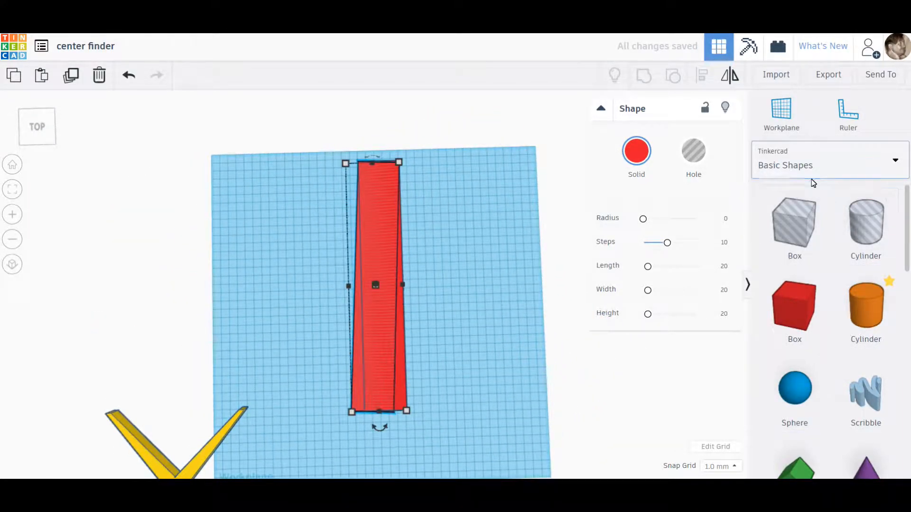
pyautogui.click(782, 164)
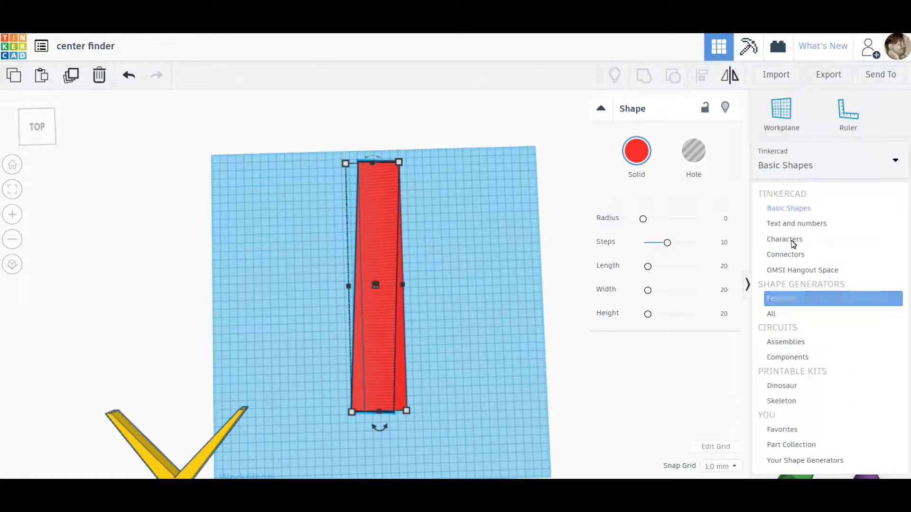
pyautogui.click(784, 433)
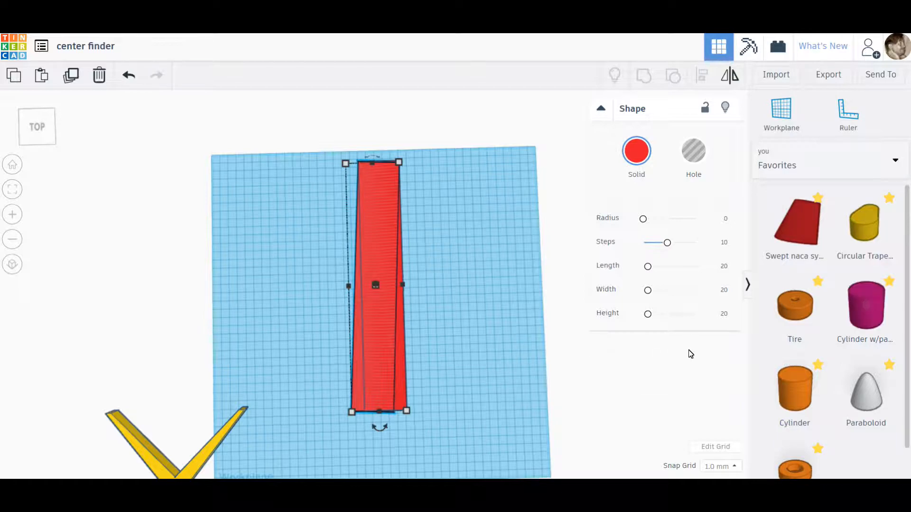
pyautogui.scroll(-2, 795, 469)
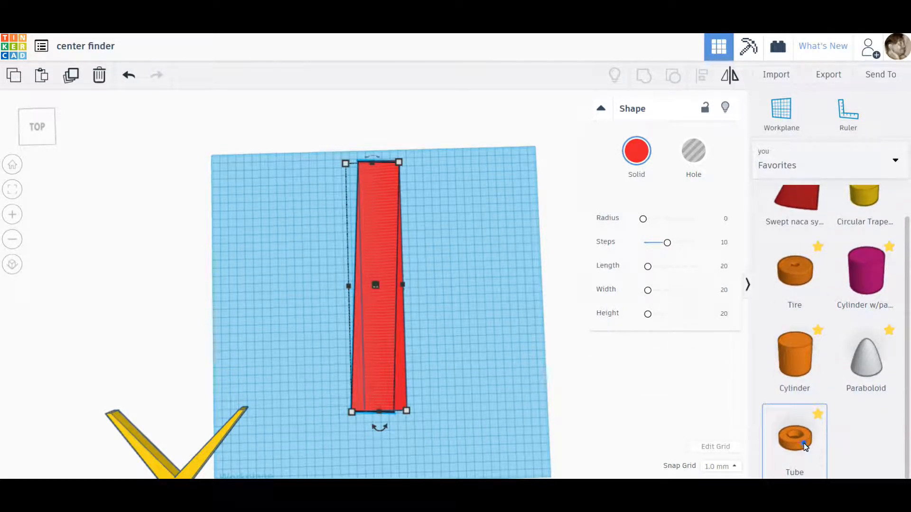
pyautogui.moveTo(805, 446); pyautogui.dragTo(463, 346)
pyautogui.scroll(1, 499, 382)
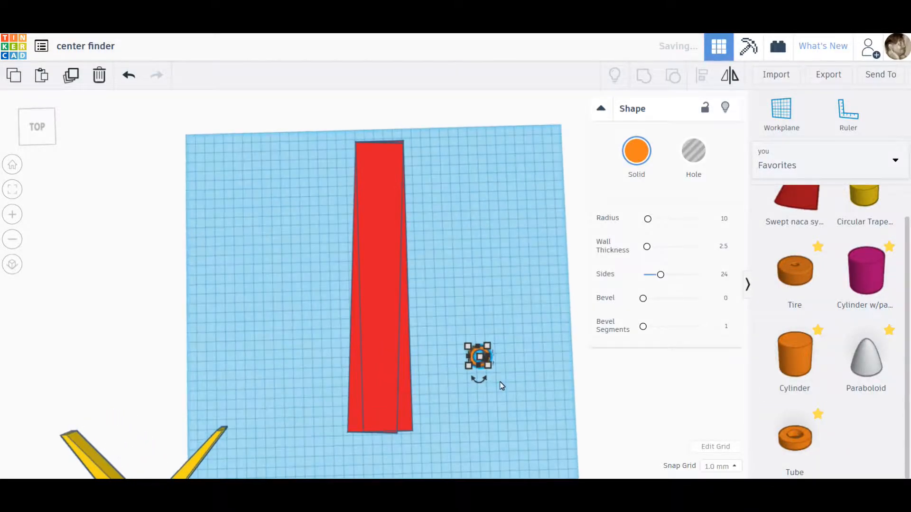
pyautogui.scroll(5, 499, 381)
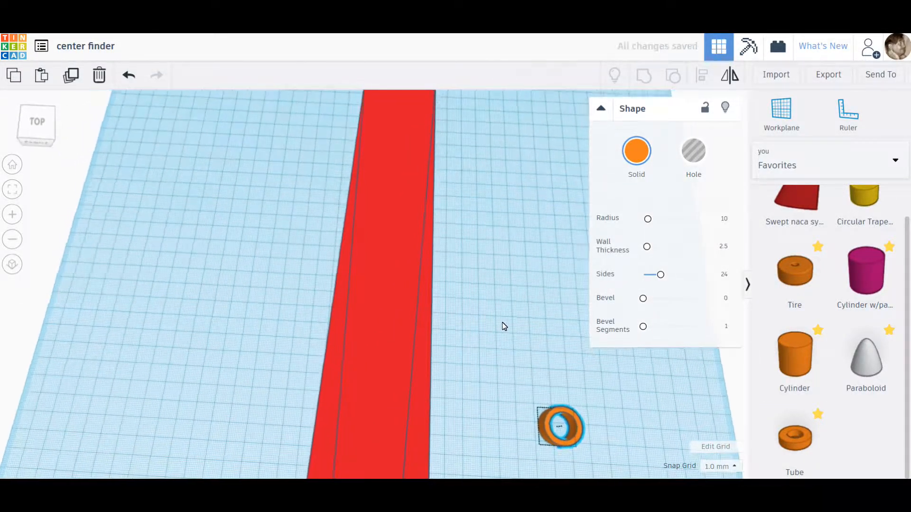
pyautogui.moveTo(504, 327); pyautogui.dragTo(505, 316, button='right')
pyautogui.click(656, 429)
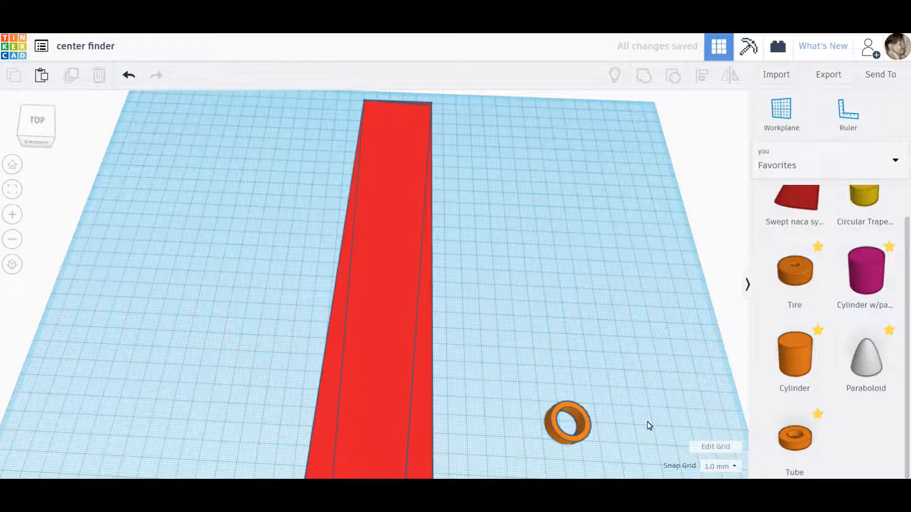
# Place a Box hole from the Basic Shapes on the workplane just behind and to the right of the orange tube
pyautogui.moveTo(616, 409); pyautogui.dragTo(582, 431, button='right')
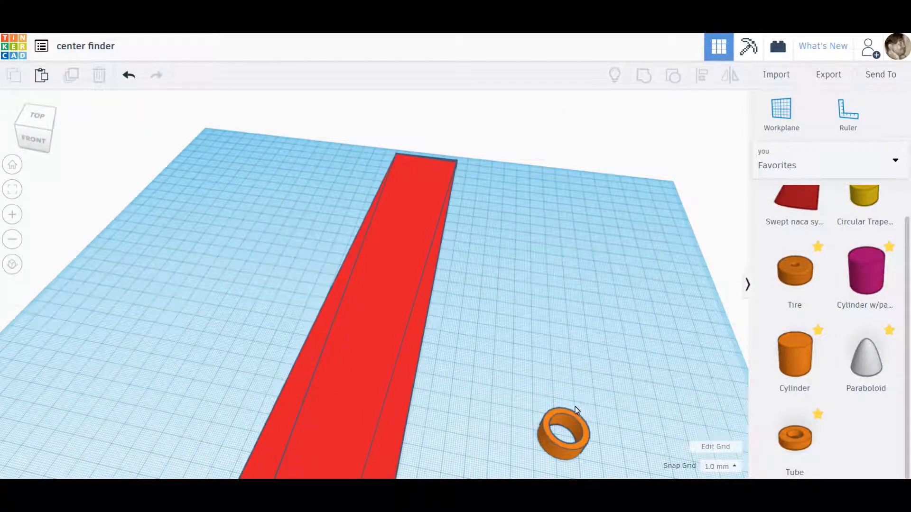
pyautogui.scroll(1, 787, 223)
pyautogui.click(774, 169)
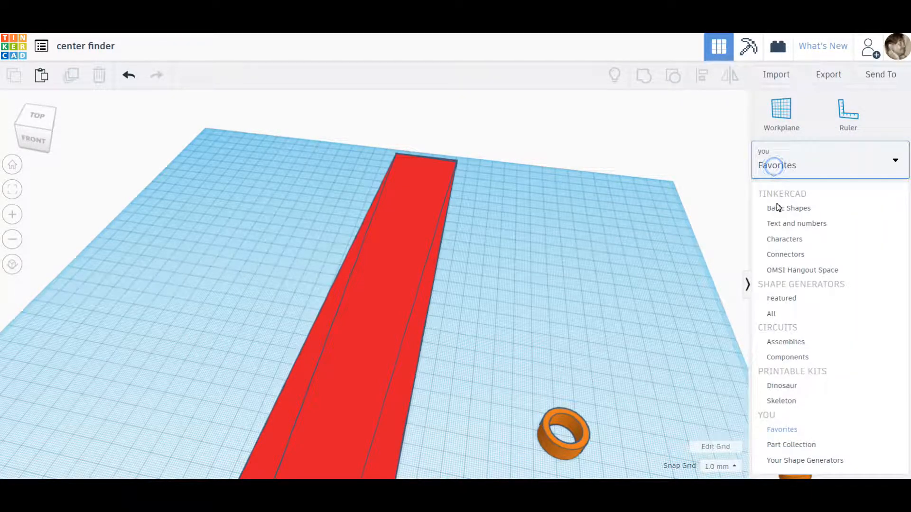
pyautogui.click(778, 207)
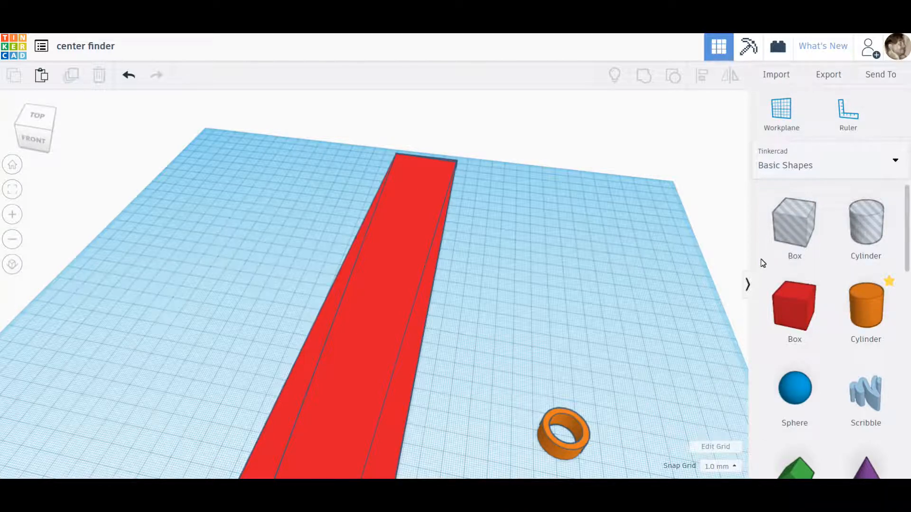
pyautogui.moveTo(791, 223); pyautogui.dragTo(634, 391)
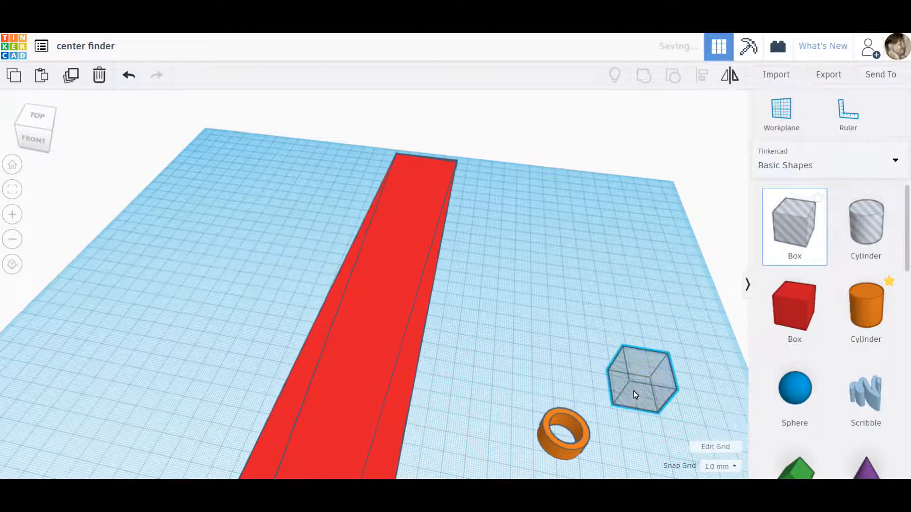
# Move the box hole about 25 mm left and 26 mm forward so it overlaps the orange tube's right side
pyautogui.scroll(-4, 614, 436)
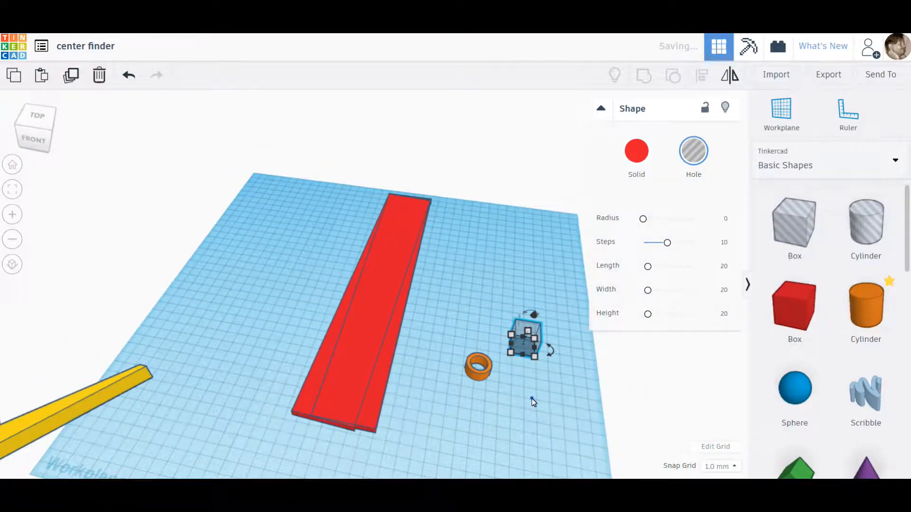
pyautogui.scroll(2, 533, 401)
pyautogui.moveTo(519, 349); pyautogui.dragTo(486, 371)
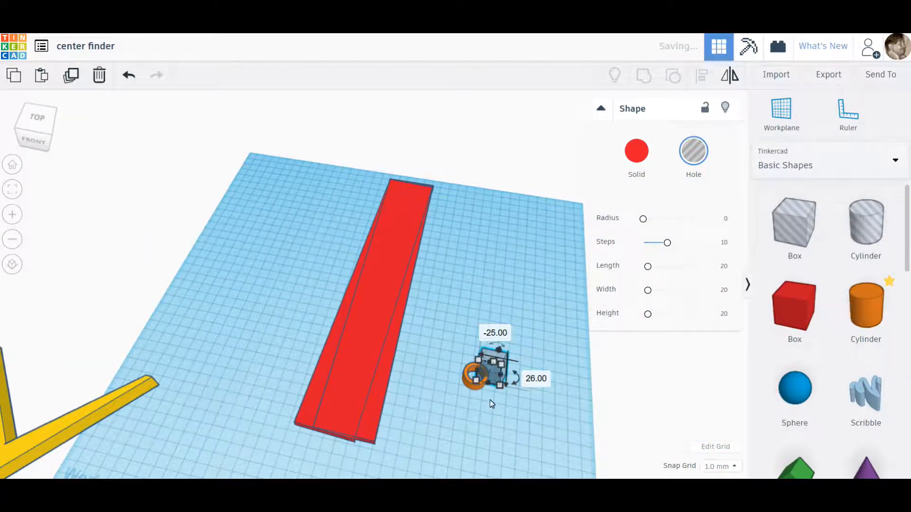
# Set the orange tube's Sides to 64 and its Bevel Segments to 10
pyautogui.scroll(2, 488, 418)
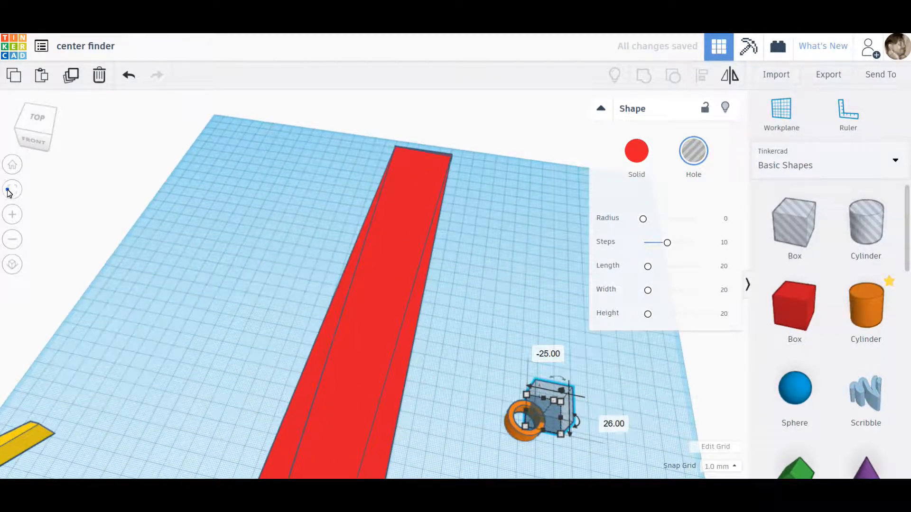
pyautogui.click(9, 190)
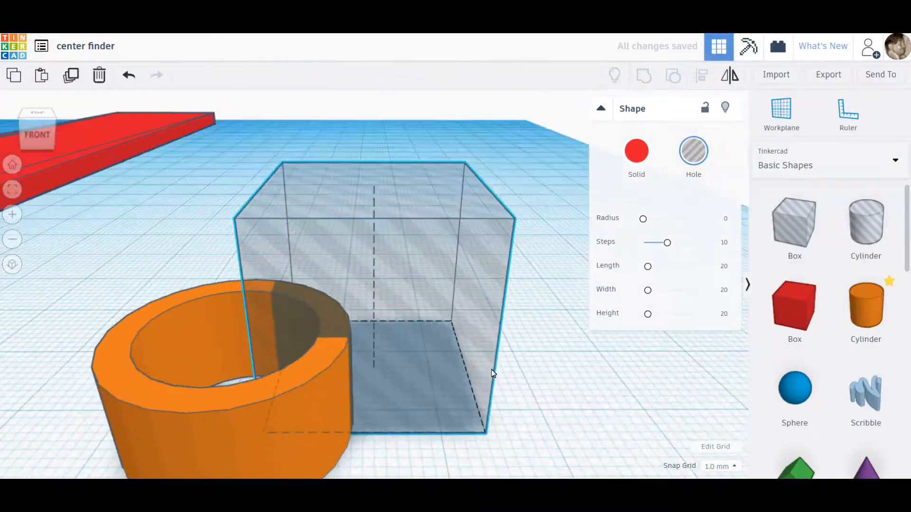
pyautogui.scroll(-4, 368, 403)
pyautogui.click(268, 371)
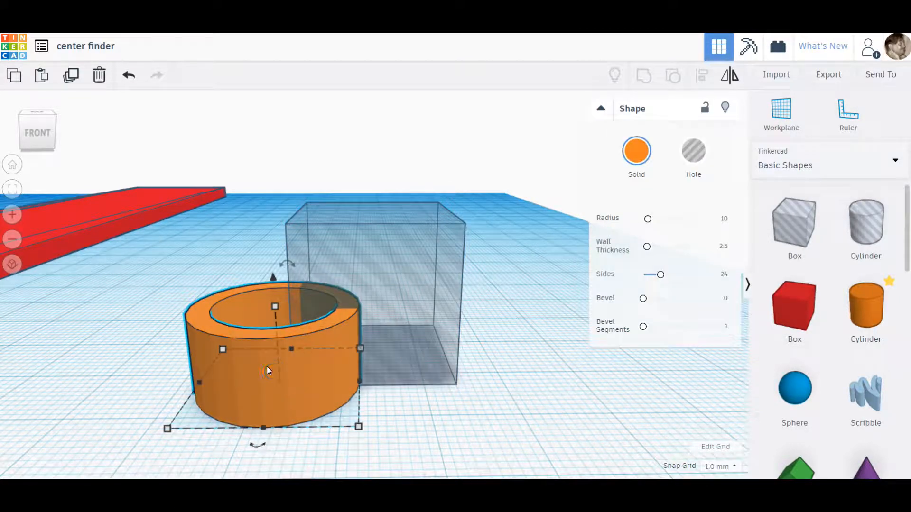
pyautogui.moveTo(659, 275); pyautogui.dragTo(694, 274)
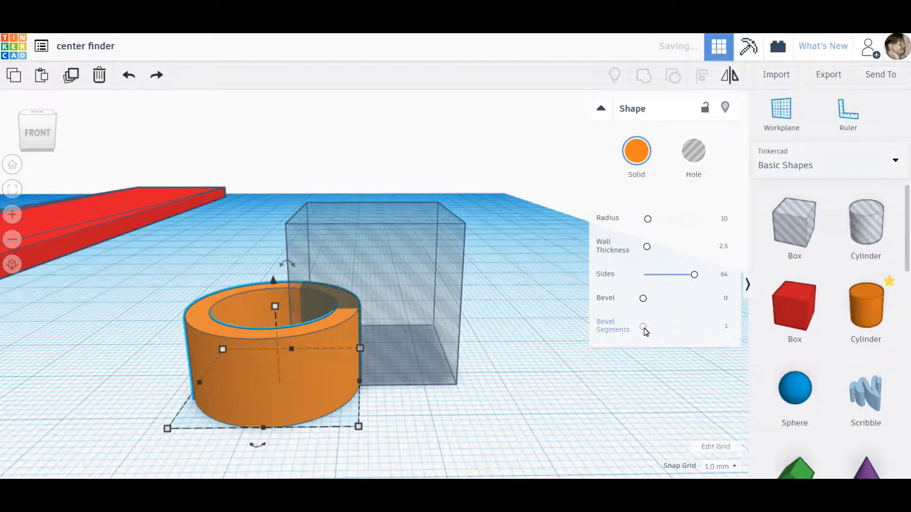
pyautogui.moveTo(643, 327); pyautogui.dragTo(725, 327)
# Nudge the orange tube about 2 mm to the left, away from the box hole
pyautogui.moveTo(420, 413); pyautogui.dragTo(460, 406, button='right')
pyautogui.click(323, 389)
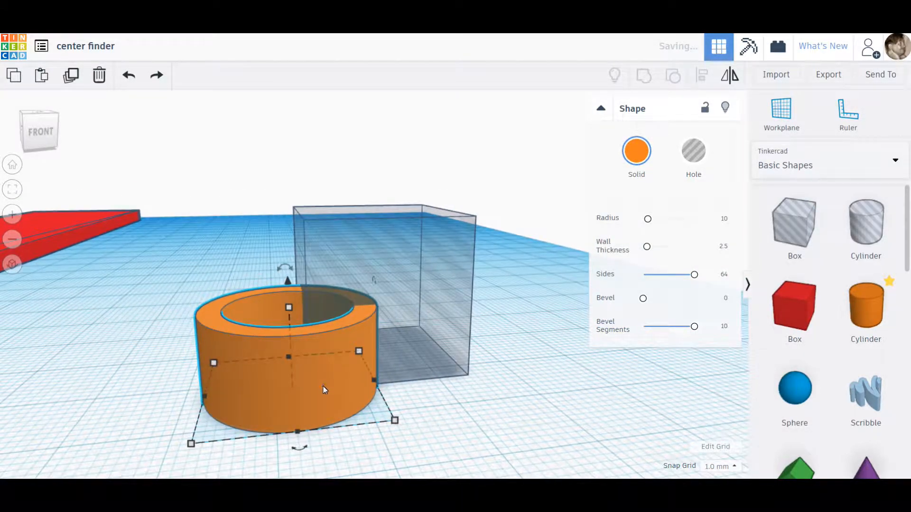
pyautogui.press('Left')
pyautogui.press('Left')
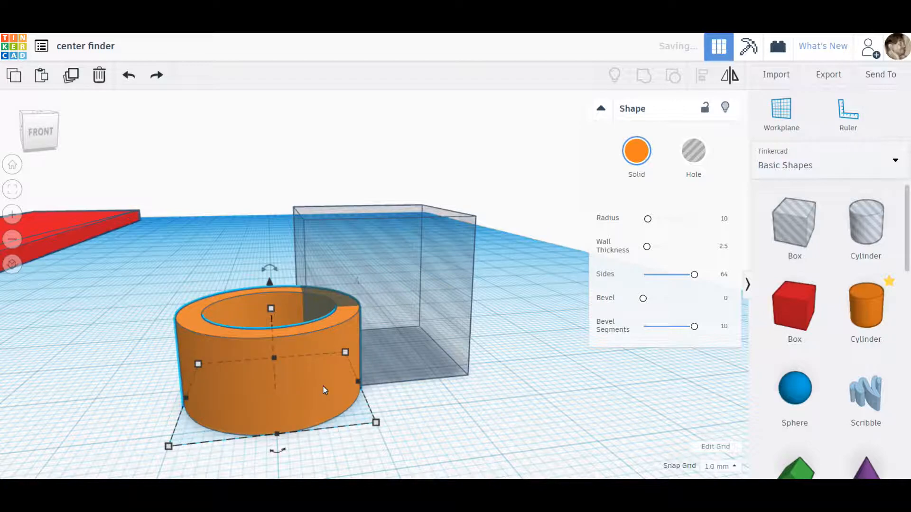
# Stretch the box hole forward to 29 mm so it extends past the front of the orange tube
pyautogui.click(403, 320)
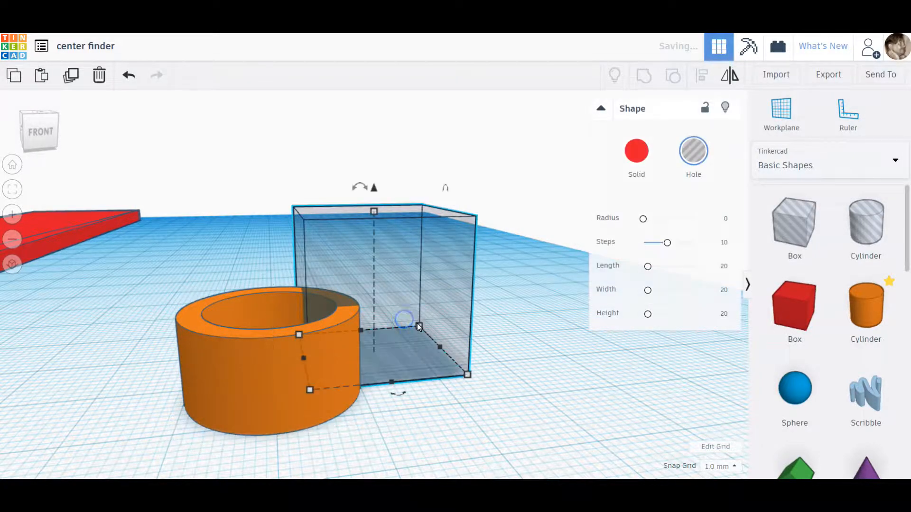
pyautogui.moveTo(413, 325); pyautogui.dragTo(417, 338, button='right')
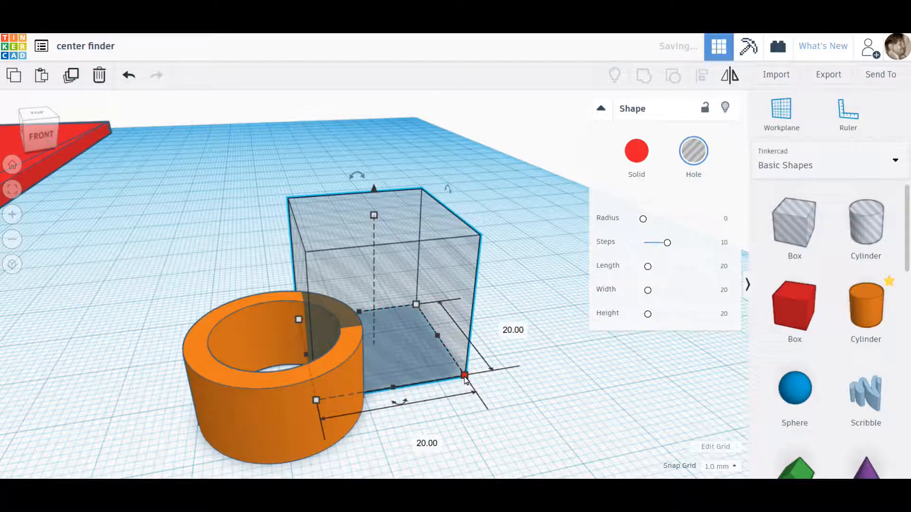
pyautogui.moveTo(464, 376); pyautogui.dragTo(485, 429)
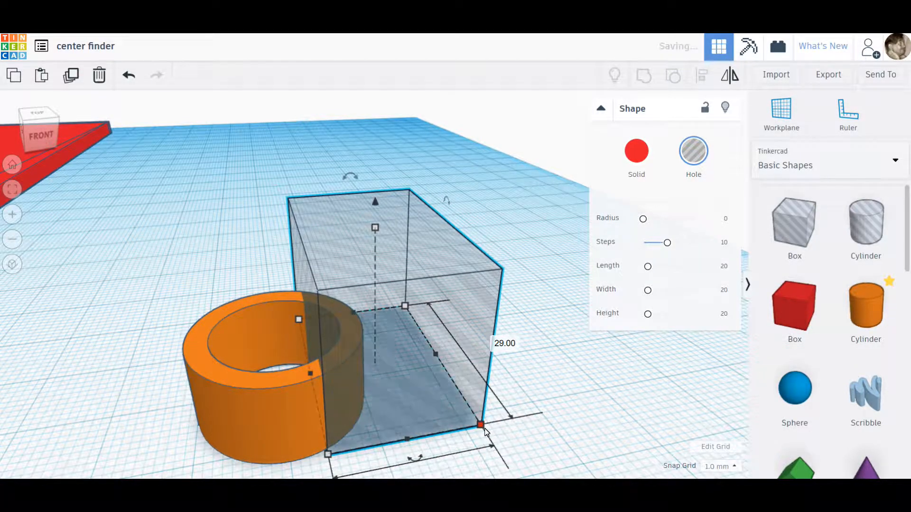
# Nudge the box hole about 4 mm left and 1 mm forward so it covers the right half of the orange tube
pyautogui.moveTo(467, 460); pyautogui.dragTo(455, 441, button='right')
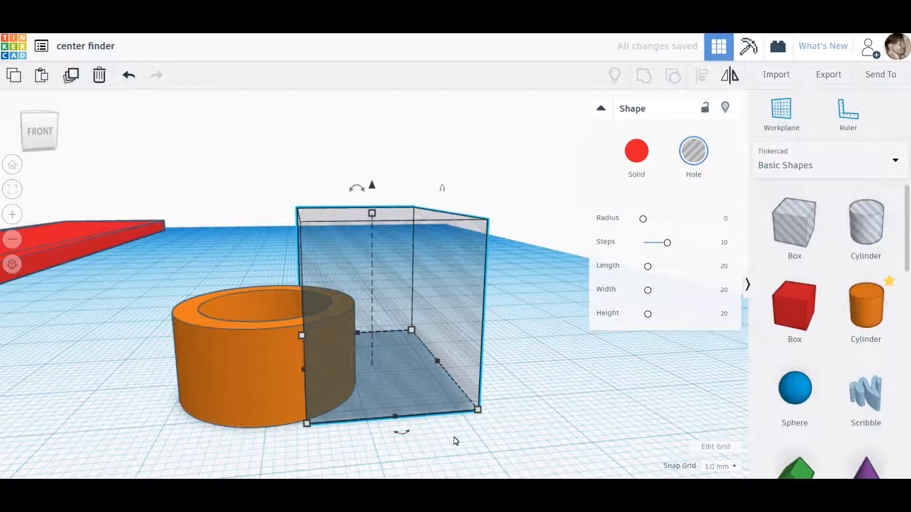
pyautogui.press('Left')
pyautogui.press('Left')
pyautogui.press('Left')
pyautogui.press('Left')
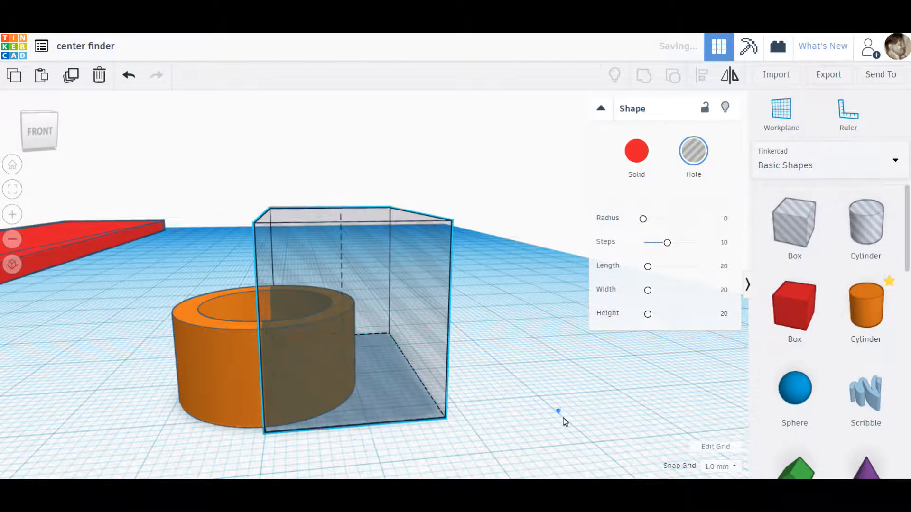
pyautogui.moveTo(558, 413); pyautogui.dragTo(473, 407, button='right')
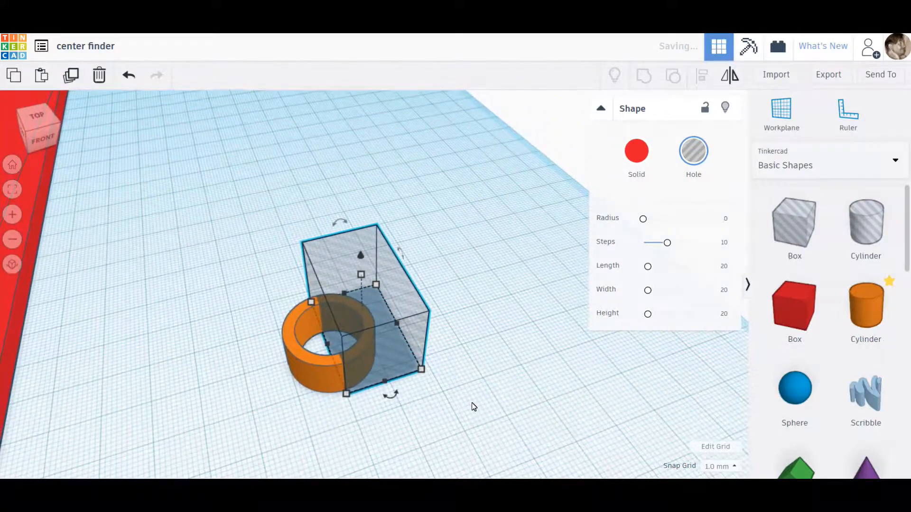
pyautogui.press('Down')
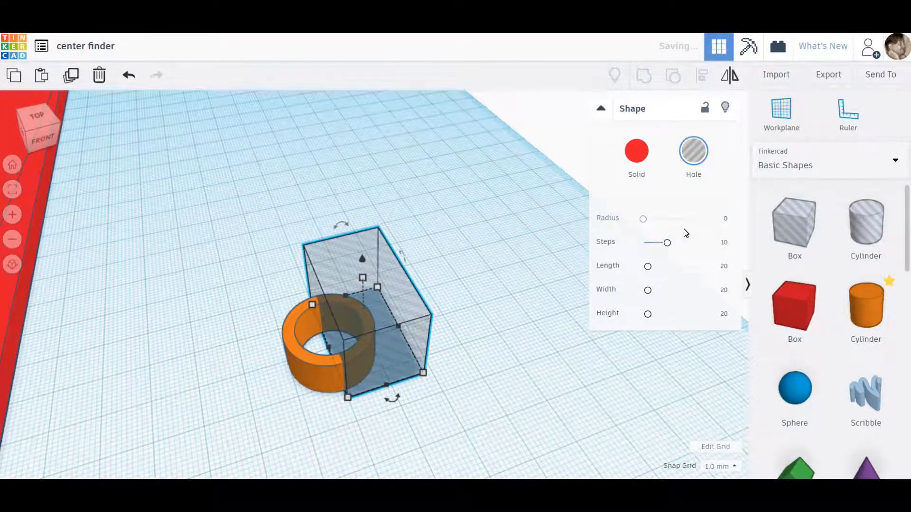
# Place a second Box hole at the front of the orange tube, and nudge the tube about 2 mm toward the back
pyautogui.click(784, 229)
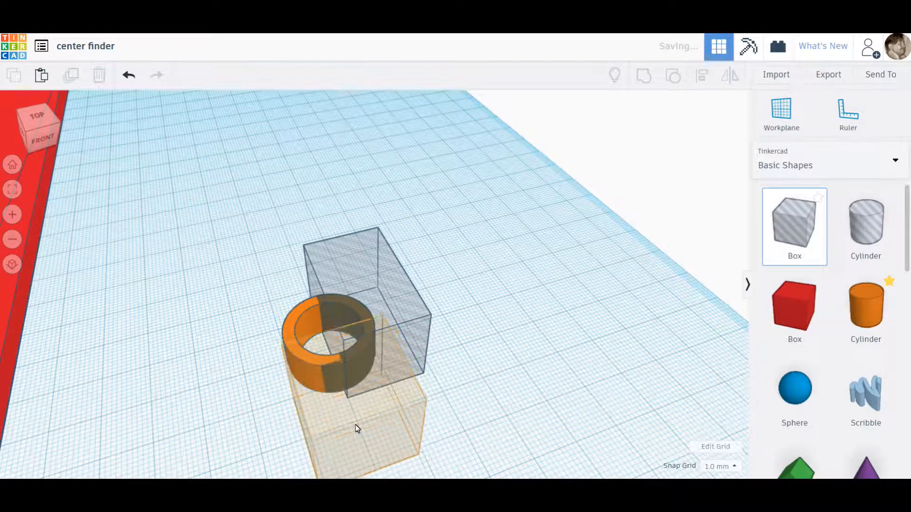
pyautogui.click(346, 415)
pyautogui.moveTo(463, 430); pyautogui.dragTo(652, 383, button='right')
pyautogui.moveTo(416, 335); pyautogui.dragTo(415, 335, button='right')
pyautogui.click(415, 336)
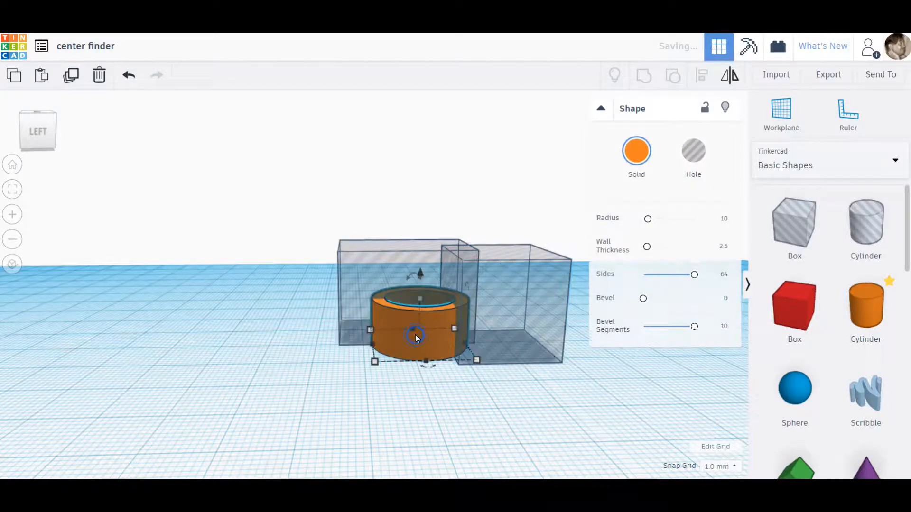
pyautogui.press('Left')
pyautogui.press('Left')
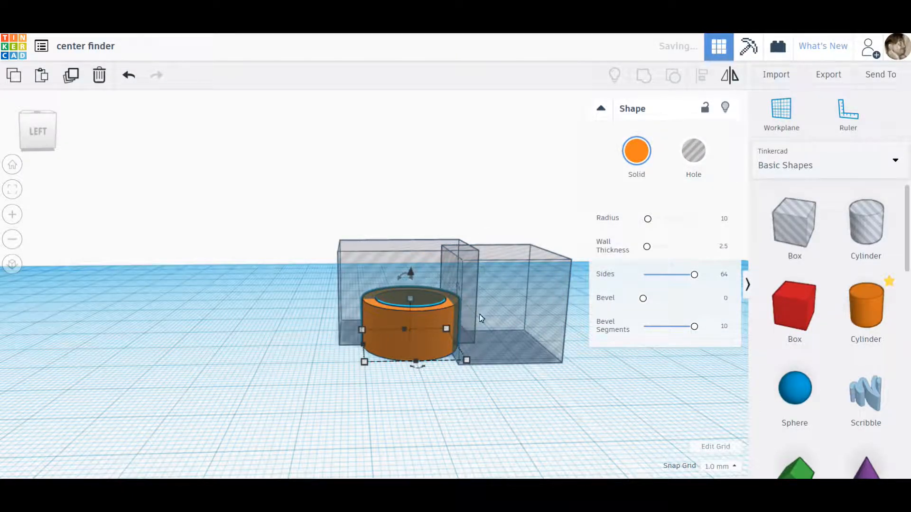
# Nudge the second box hole about 8 mm toward the back so it covers the front half of the orange tube
pyautogui.click(495, 314)
pyautogui.press('Left')
pyautogui.press('Left')
pyautogui.press('Left')
pyautogui.press('Left')
pyautogui.press('Left')
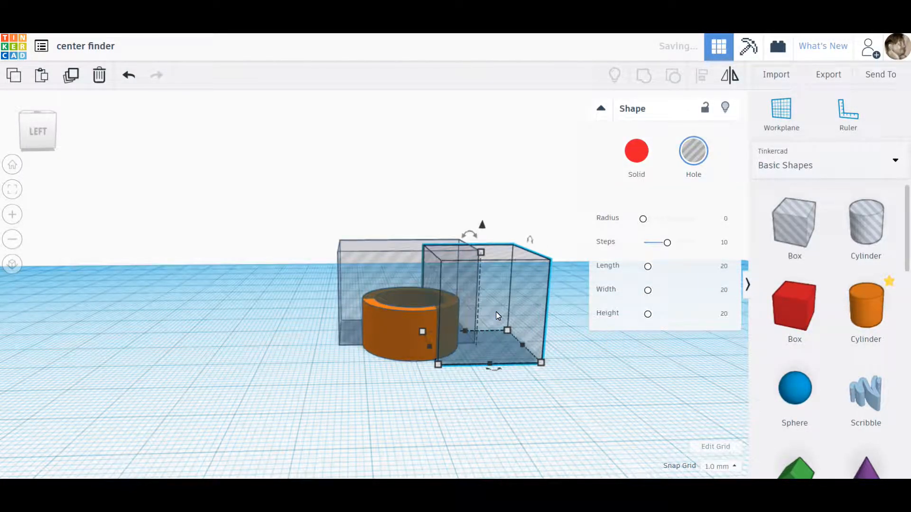
pyautogui.press('Left')
pyautogui.press('Left')
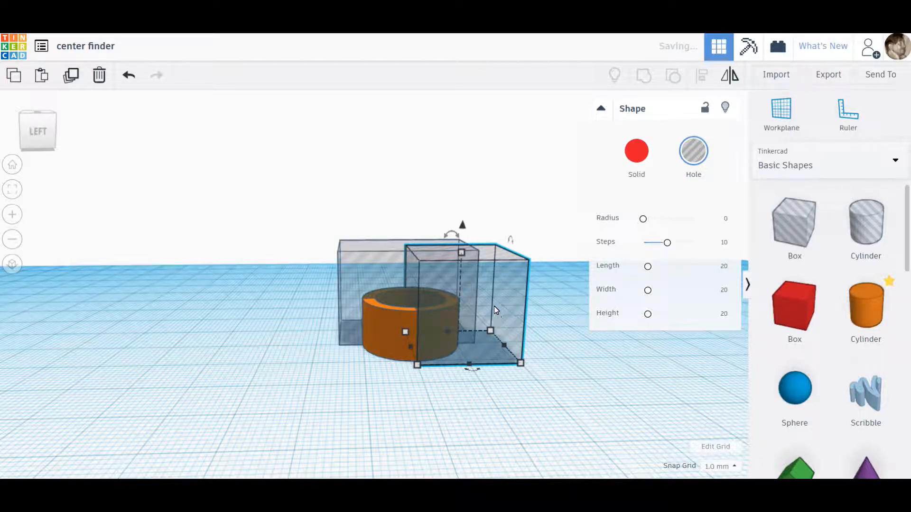
# Group the orange tube with both box holes to cut it down to a quarter ring
pyautogui.moveTo(576, 389); pyautogui.dragTo(369, 465, button='right')
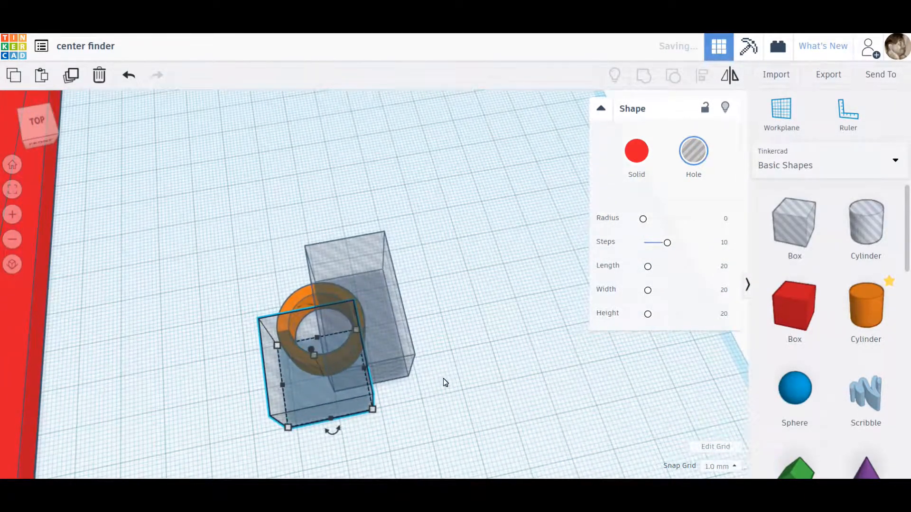
pyautogui.click(453, 361)
pyautogui.moveTo(260, 234); pyautogui.dragTo(417, 431)
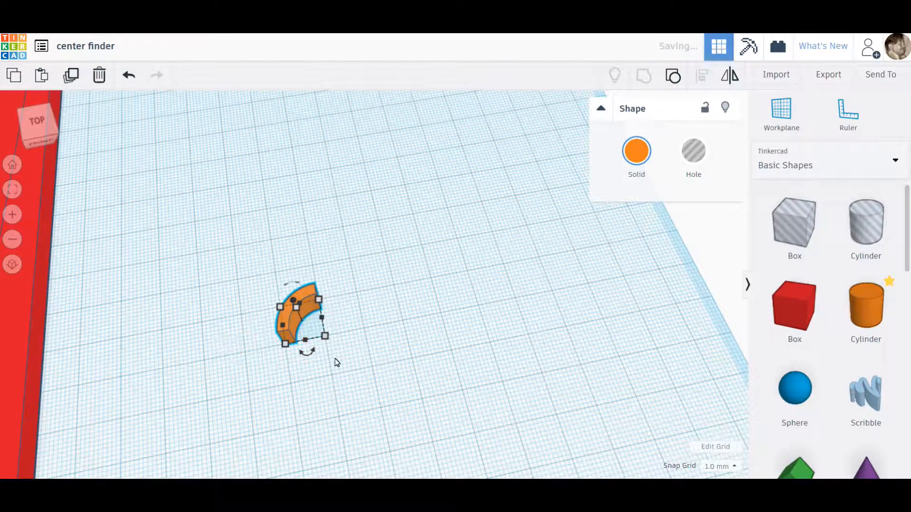
pyautogui.scroll(3, 240, 361)
pyautogui.scroll(-5, 241, 360)
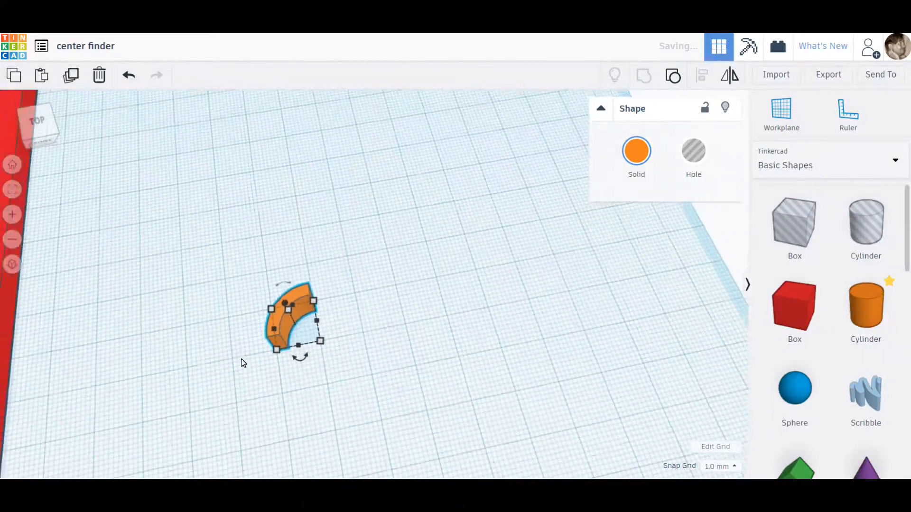
# Group the two overlapping red bars into a single shape and deselect it
pyautogui.moveTo(267, 364); pyautogui.dragTo(458, 340, button='right')
pyautogui.scroll(-3, 479, 354)
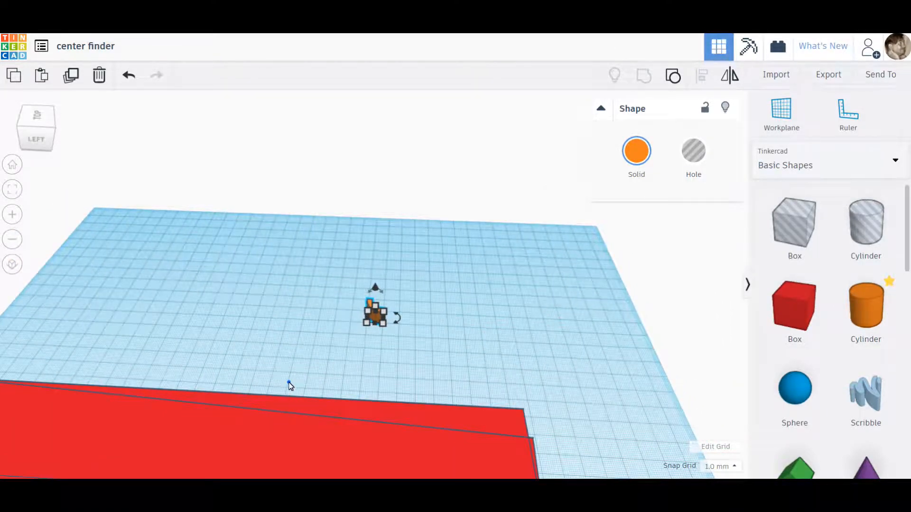
pyautogui.moveTo(289, 382); pyautogui.dragTo(330, 444)
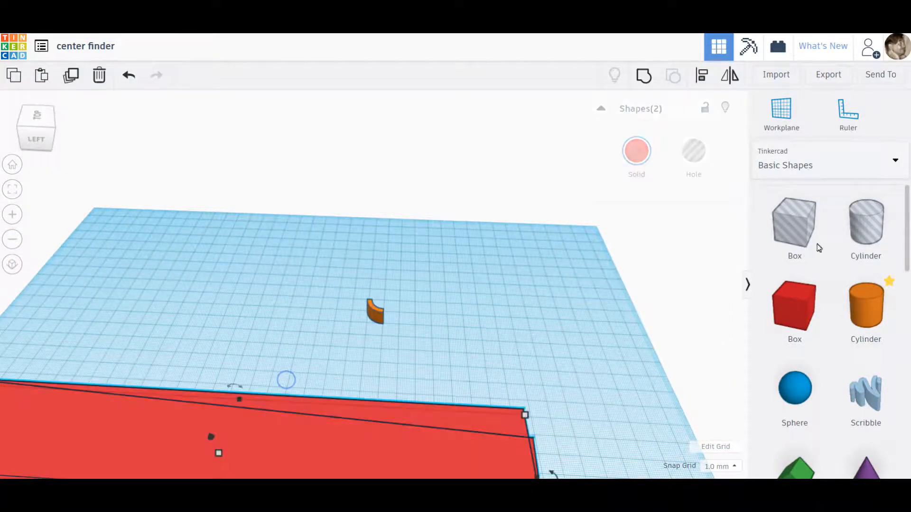
pyautogui.click(644, 79)
pyautogui.click(372, 334)
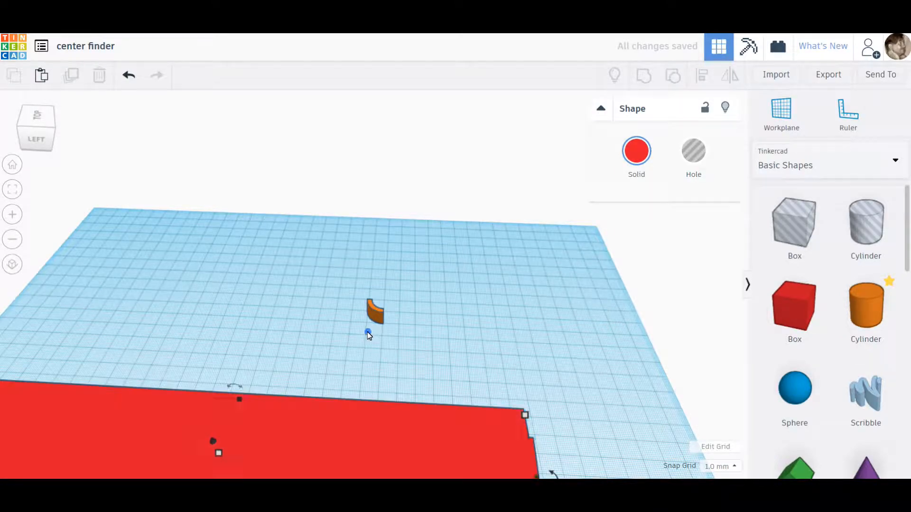
# Align the orange quarter ring and the grouped red bar along their left sides and back ends, leaving both deselected
pyautogui.click(373, 313)
pyautogui.click(333, 306)
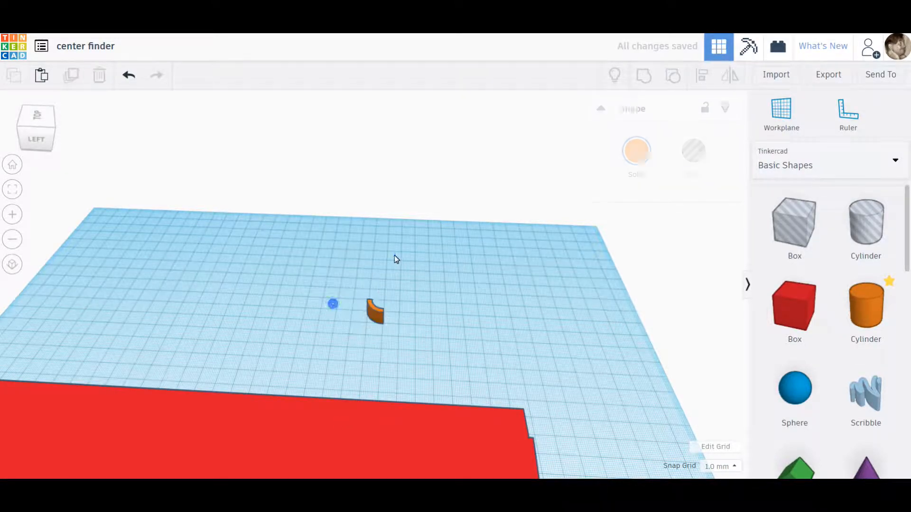
pyautogui.moveTo(394, 255); pyautogui.dragTo(340, 427)
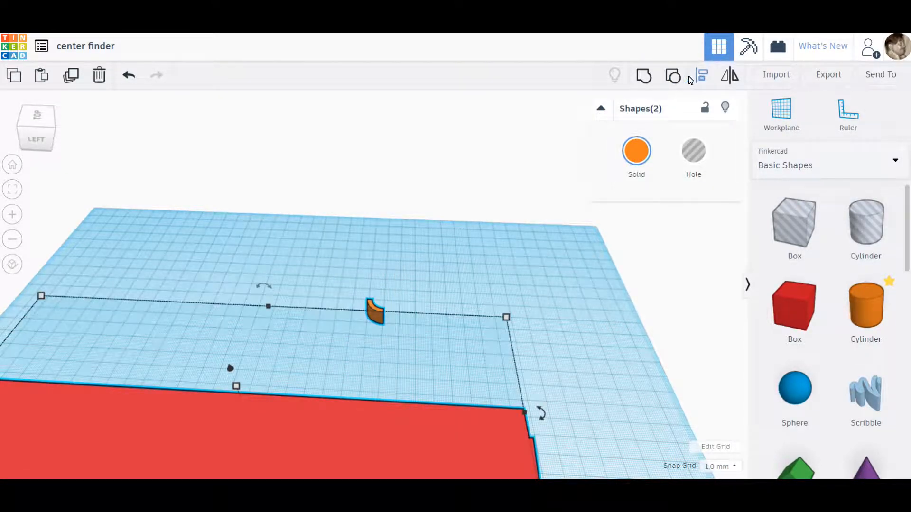
pyautogui.click(702, 76)
pyautogui.scroll(-4, 583, 294)
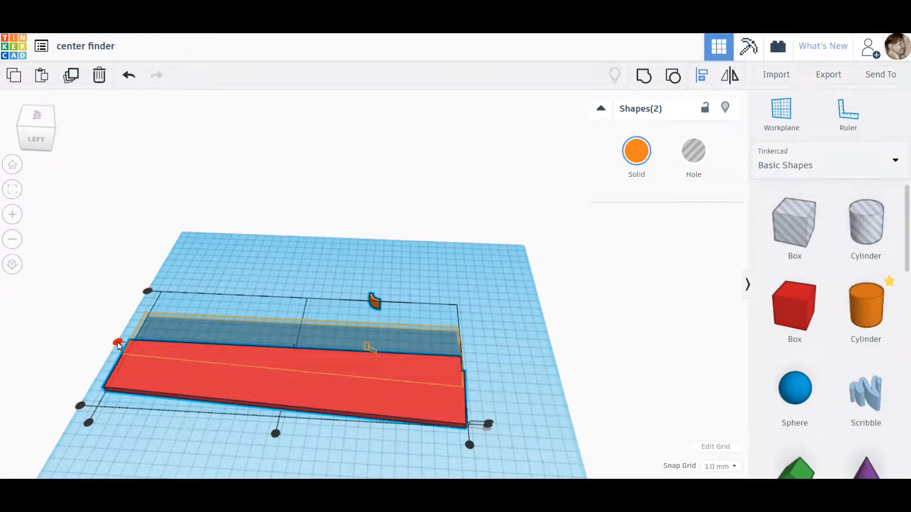
pyautogui.click(81, 405)
pyautogui.click(88, 422)
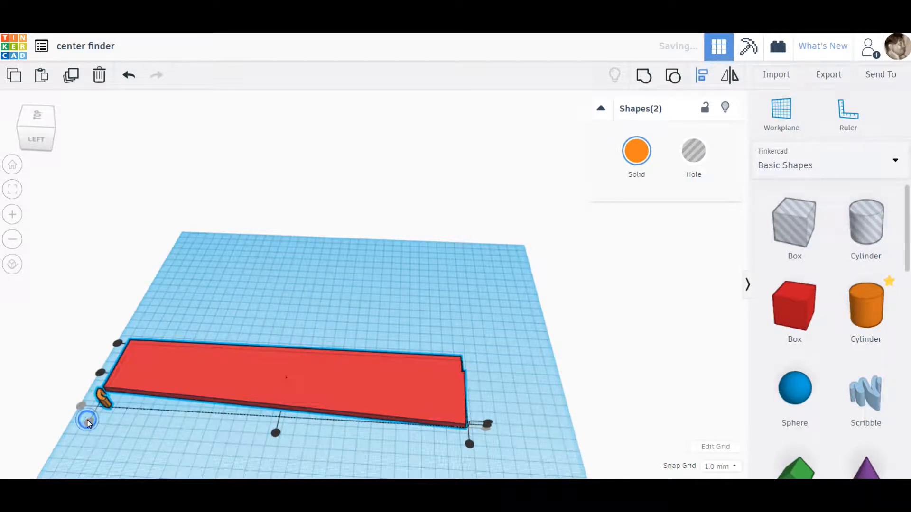
pyautogui.click(182, 435)
# Nudge the orange quarter ring across to the red bar until it overlaps the bar's back-left corner
pyautogui.moveTo(183, 436); pyautogui.dragTo(445, 402, button='right')
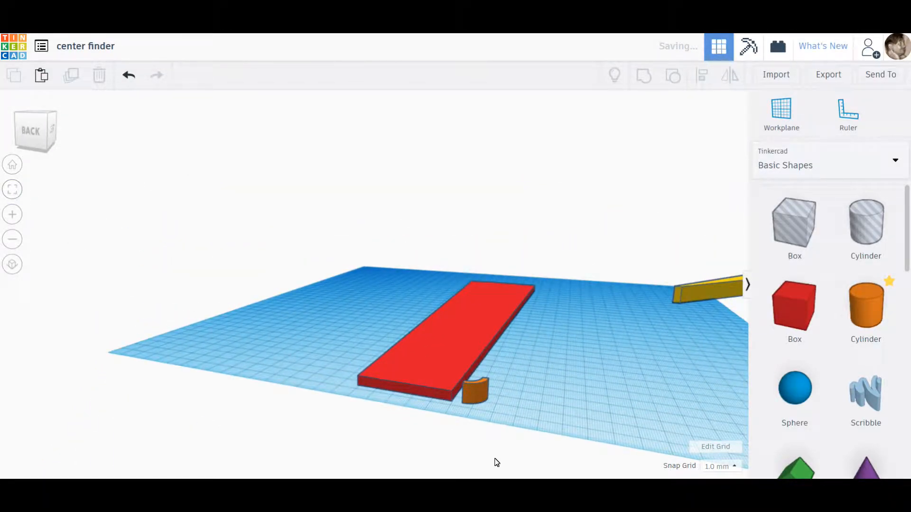
pyautogui.click(476, 394)
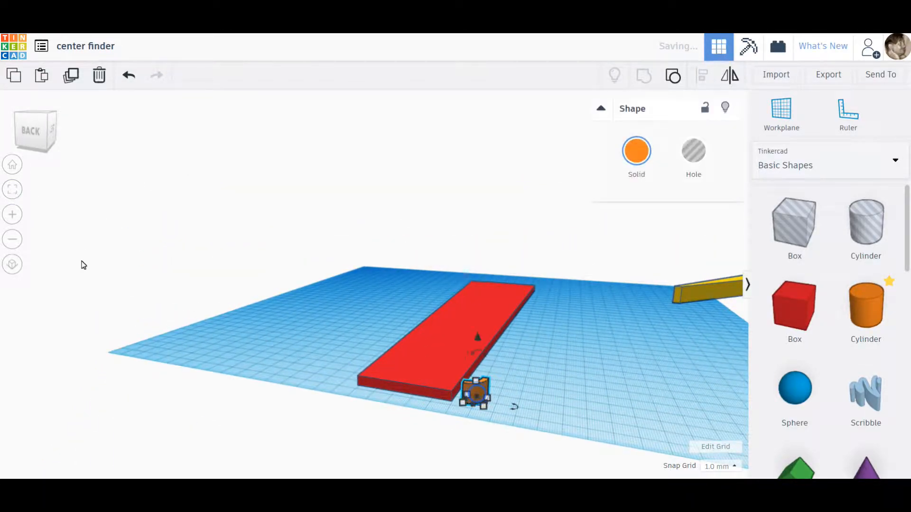
pyautogui.click(7, 189)
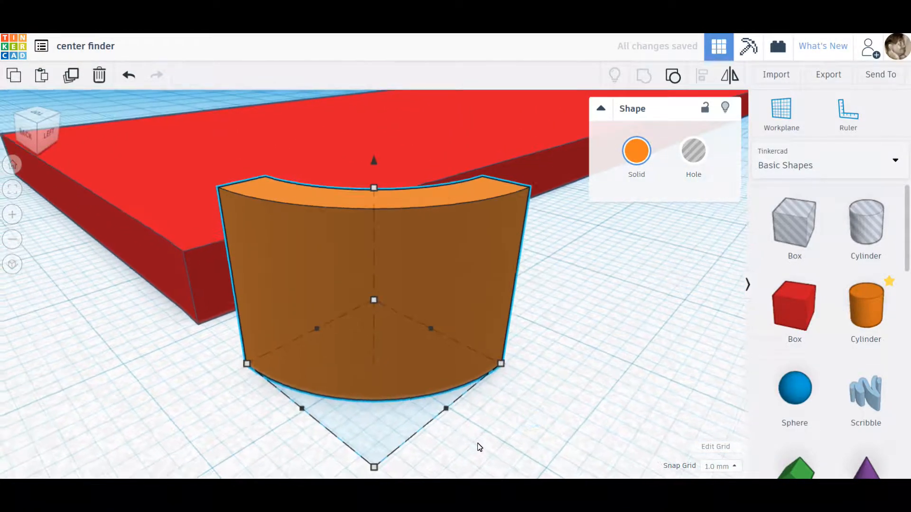
pyautogui.scroll(-2, 477, 448)
pyautogui.moveTo(528, 378); pyautogui.dragTo(557, 463, button='right')
pyautogui.scroll(1, 592, 427)
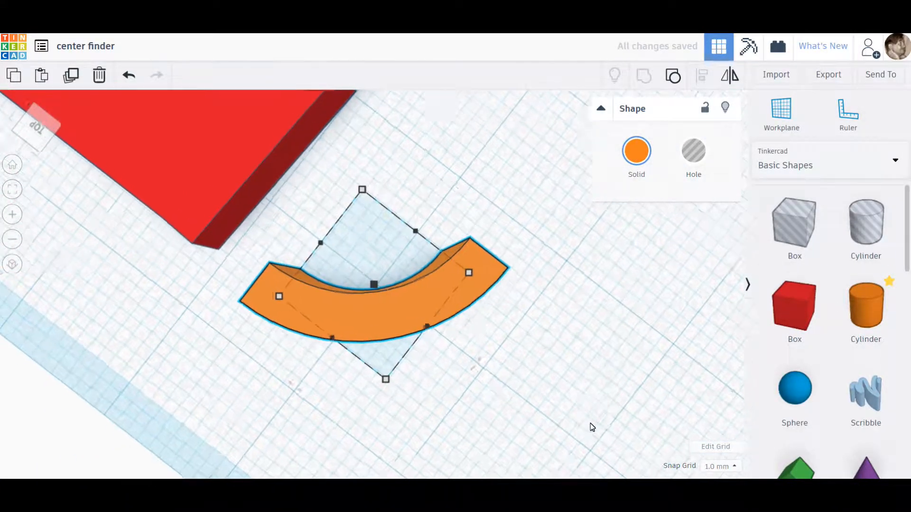
pyautogui.moveTo(592, 428); pyautogui.dragTo(661, 422, button='right')
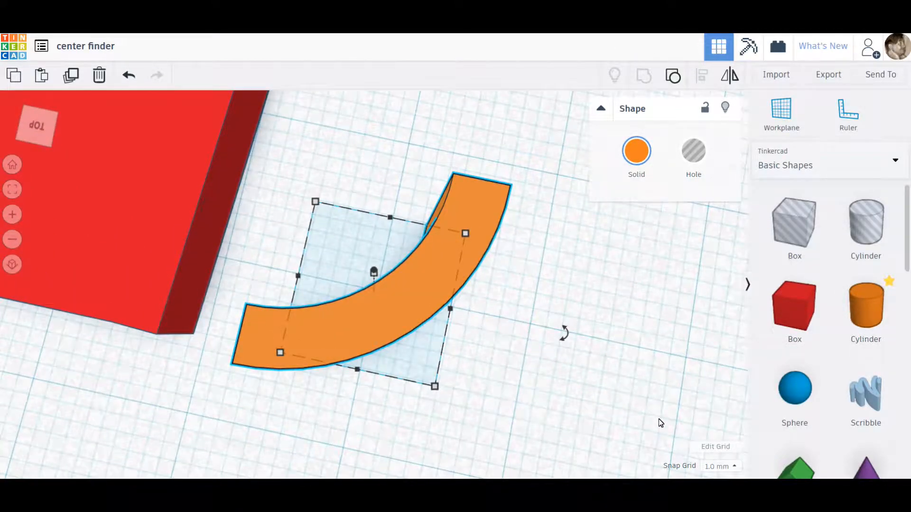
pyautogui.press('Left')
pyautogui.press('Left')
pyautogui.press('Left')
pyautogui.press('Left')
pyautogui.press('Left')
pyautogui.press('Left')
pyautogui.press('Left')
pyautogui.press('Left')
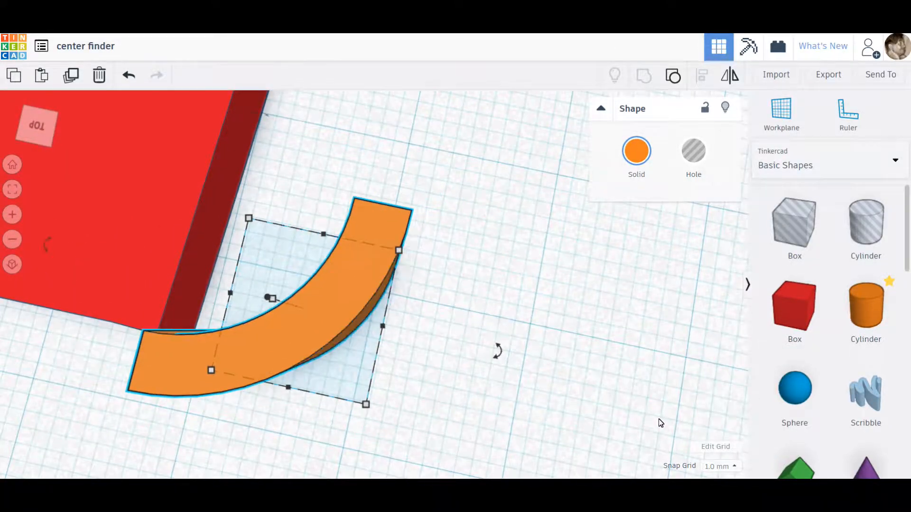
pyautogui.press('Left')
pyautogui.press('Left')
pyautogui.press('Left')
pyautogui.press('Left')
pyautogui.press('Left')
pyautogui.press('Left')
pyautogui.press('Left')
pyautogui.press('Left')
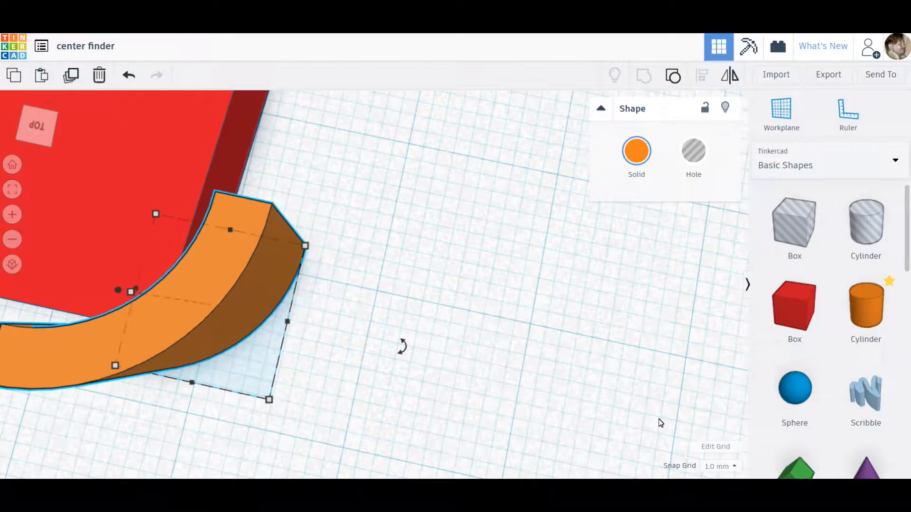
# Nudge the quarter ring further onto the red bar's back-left corner so its inner curve rounds that corner, and check the fit
pyautogui.click(7, 189)
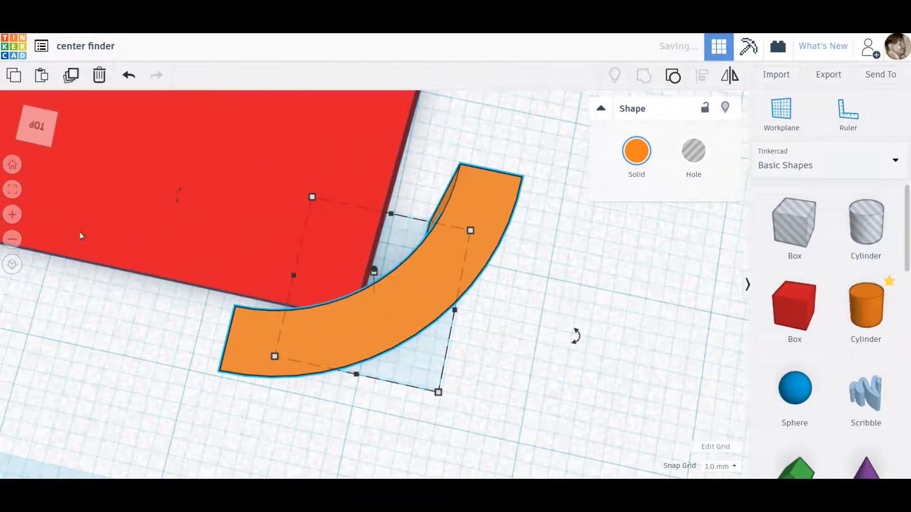
pyautogui.press('Left')
pyautogui.press('Left')
pyautogui.press('Left')
pyautogui.press('Left')
pyautogui.press('Left')
pyautogui.press('Left')
pyautogui.press('Left')
pyautogui.press('Left')
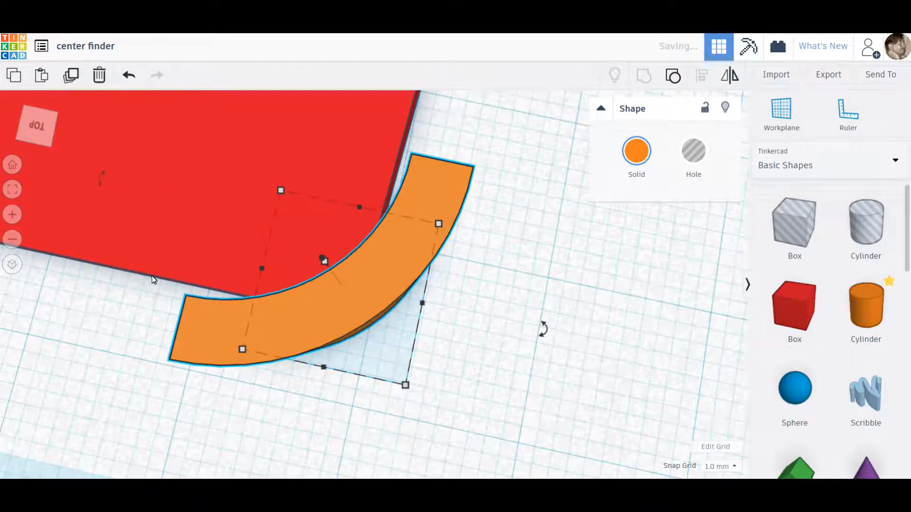
pyautogui.press('Up')
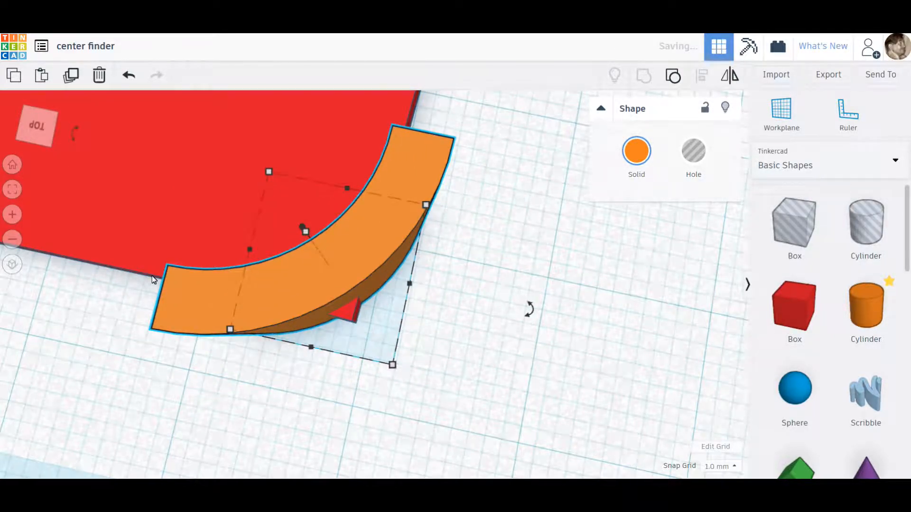
pyautogui.click(13, 189)
pyautogui.click(407, 323)
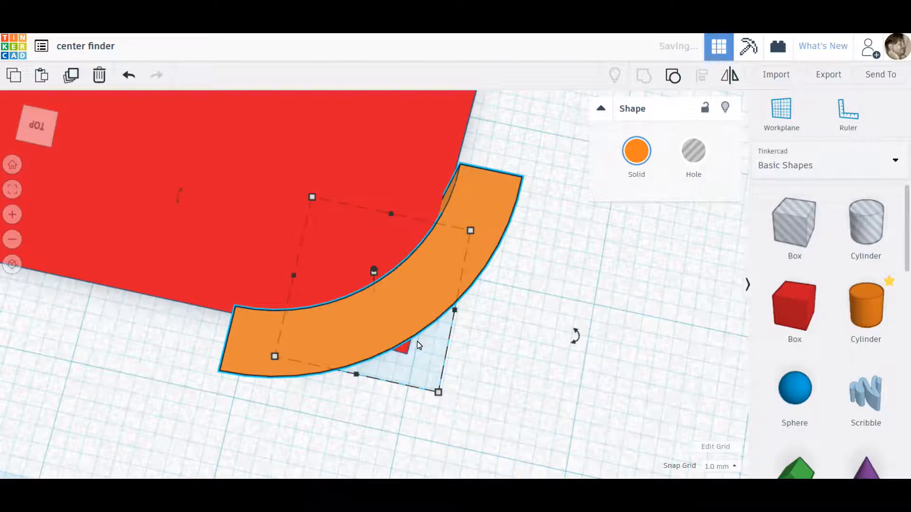
pyautogui.moveTo(461, 358); pyautogui.dragTo(703, 301, button='right')
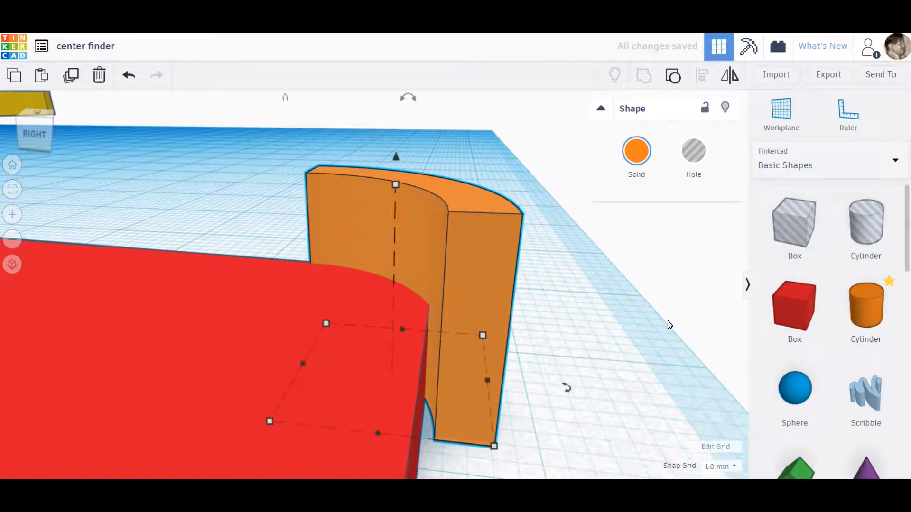
pyautogui.moveTo(605, 375); pyautogui.dragTo(3, 408, button='right')
pyautogui.moveTo(285, 378); pyautogui.dragTo(286, 388, button='right')
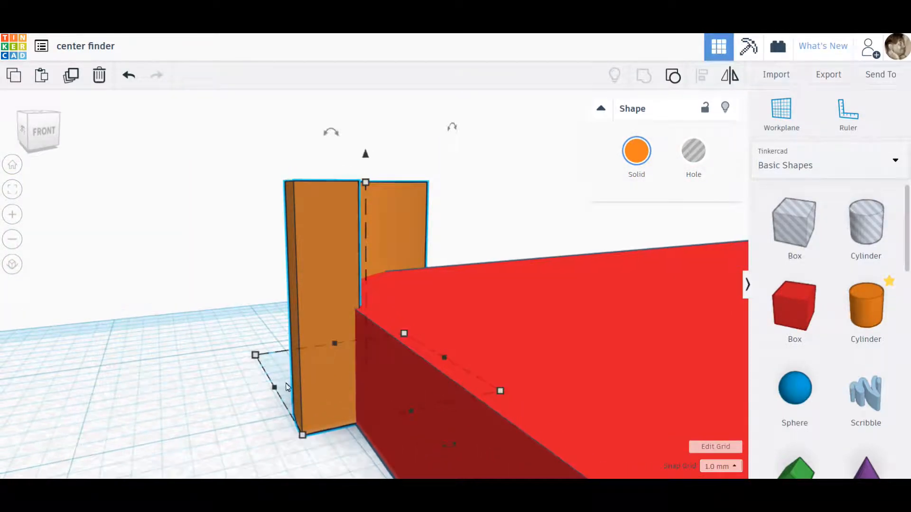
# Try finer nudges of the quarter ring against the bar's corner with a 0.1 mm snap grid, and undo them
pyautogui.click(717, 467)
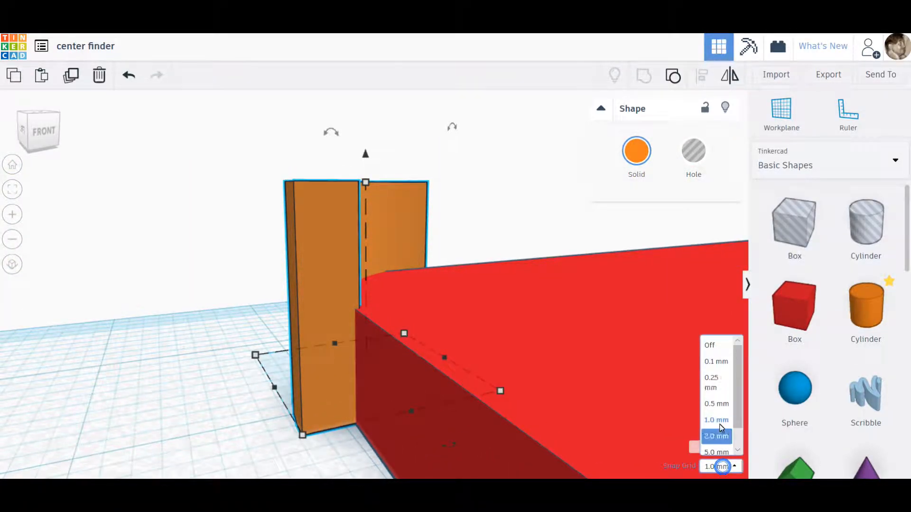
pyautogui.click(715, 361)
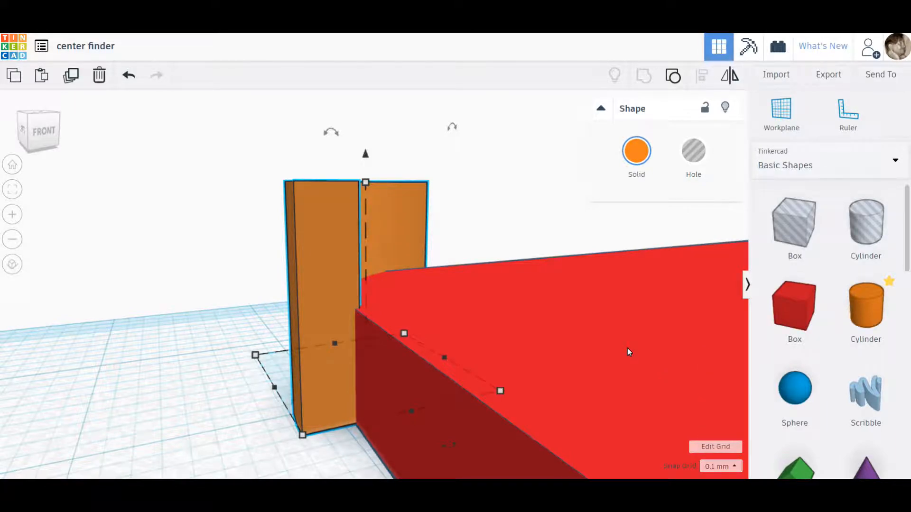
pyautogui.press('Right')
pyautogui.press('Right')
pyautogui.press('Right')
pyautogui.press('Right')
pyautogui.press('Right')
pyautogui.press('Right')
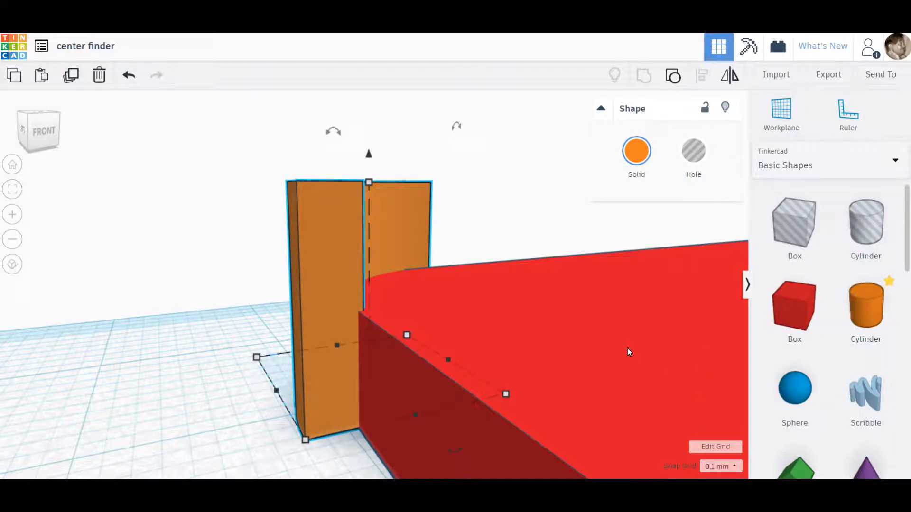
pyautogui.press('Left')
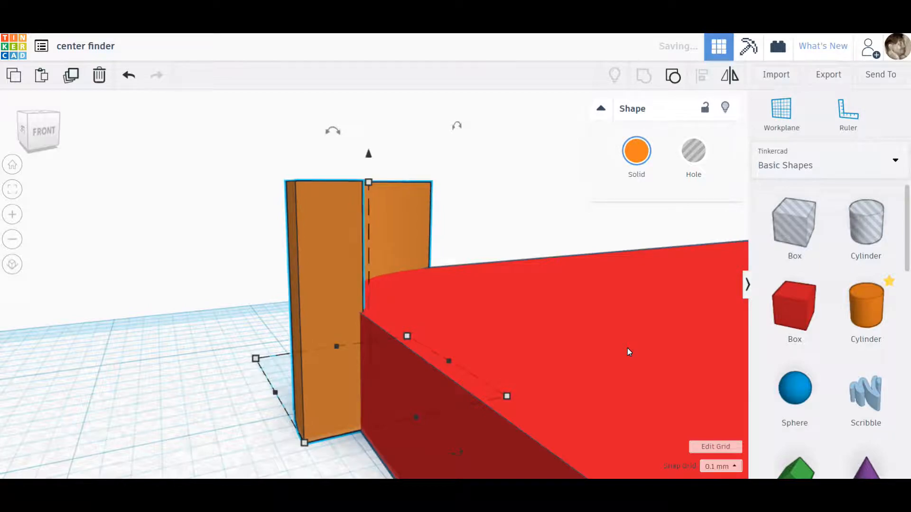
pyautogui.press('Left')
pyautogui.press('Left')
pyautogui.press('Left')
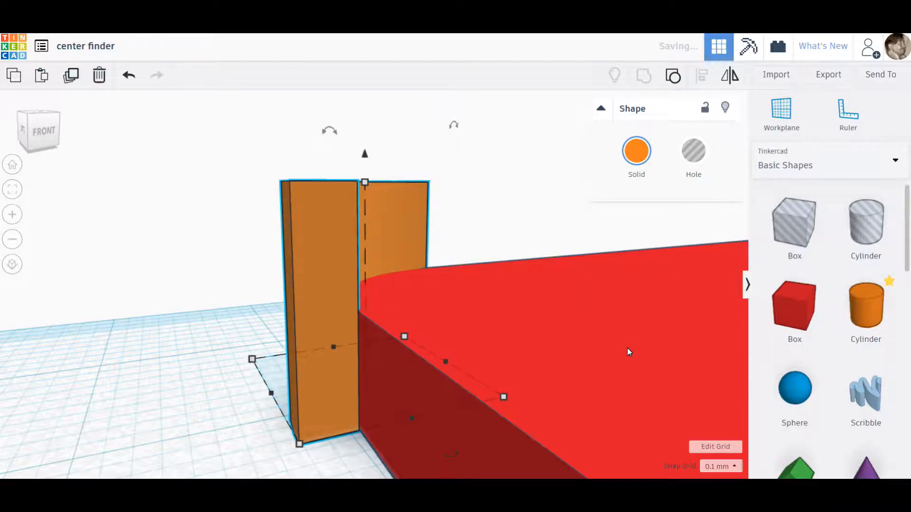
pyautogui.hotkey('ctrl', 'z')
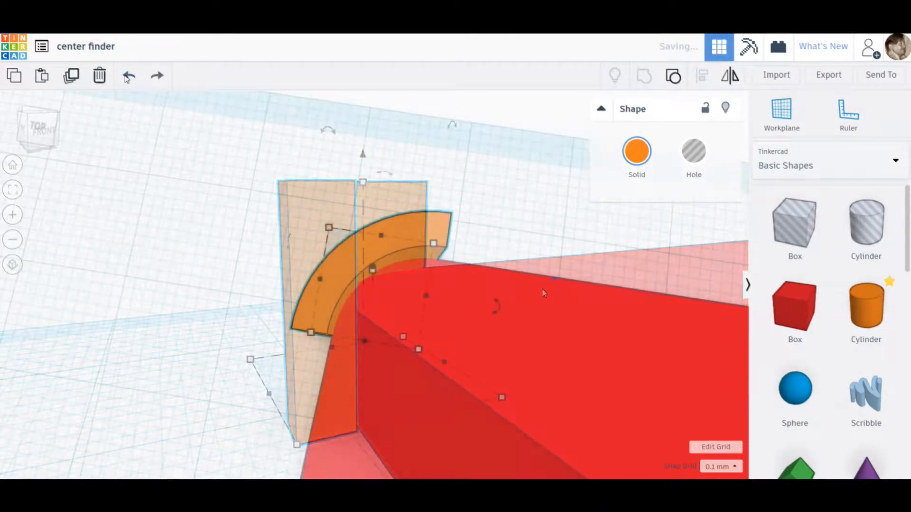
# Switch the snap grid off, and set it back to 1.0 mm
pyautogui.scroll(6, 334, 284)
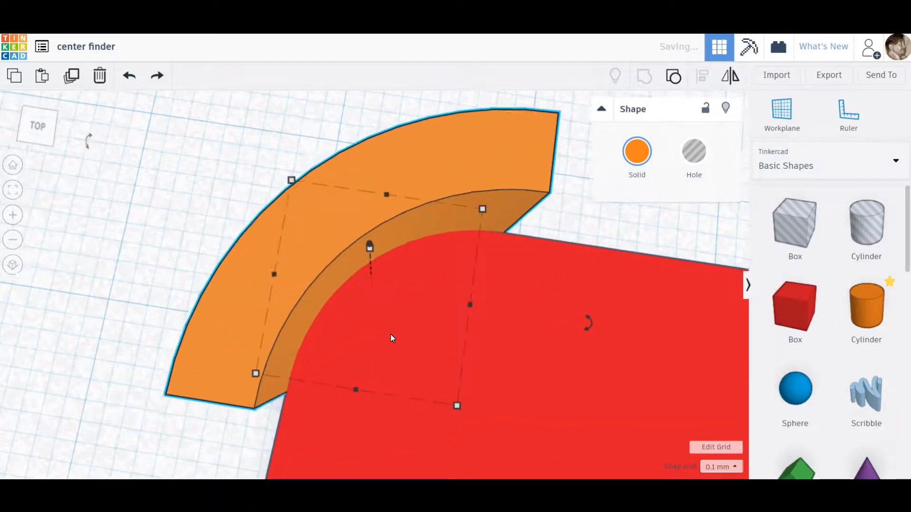
pyautogui.moveTo(419, 308); pyautogui.dragTo(419, 303, button='right')
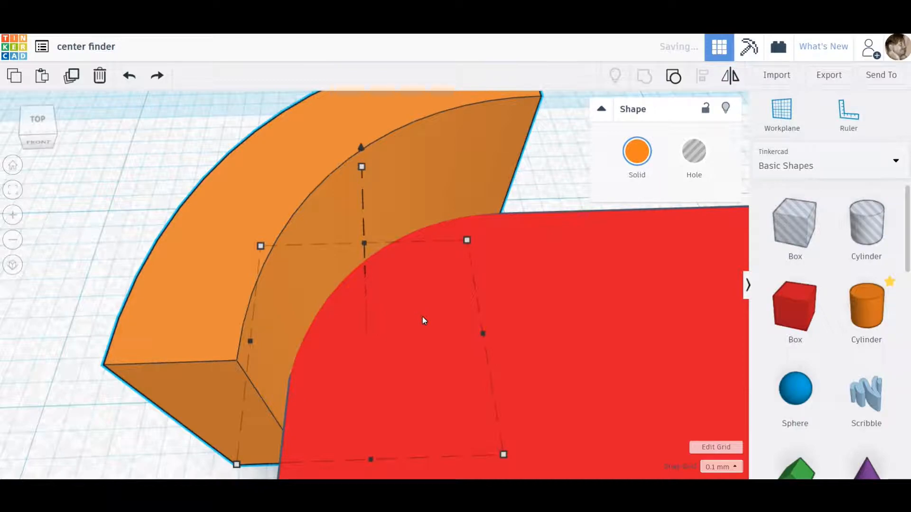
pyautogui.click(723, 466)
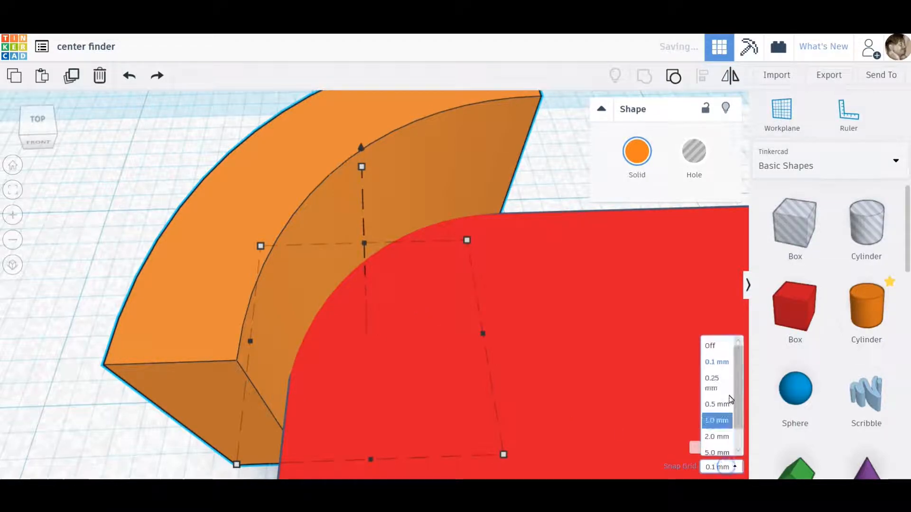
pyautogui.click(711, 346)
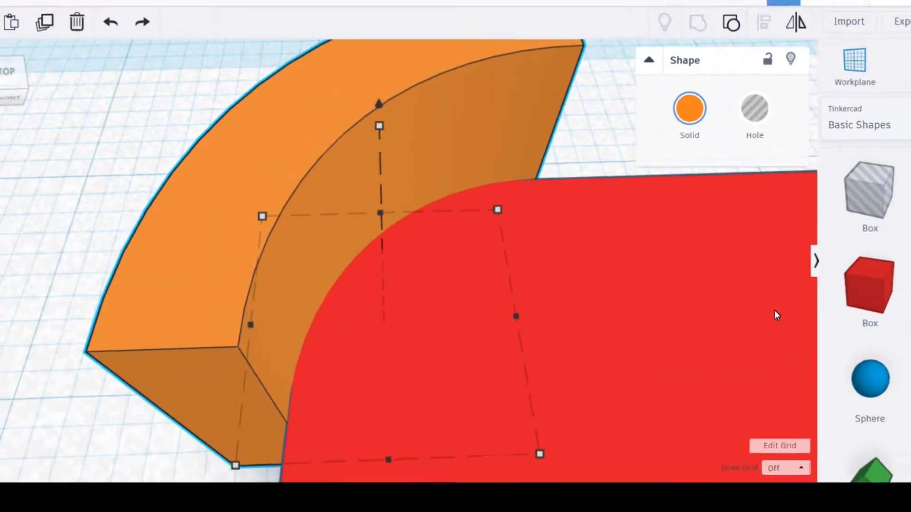
pyautogui.moveTo(774, 310); pyautogui.dragTo(739, 352, button='right')
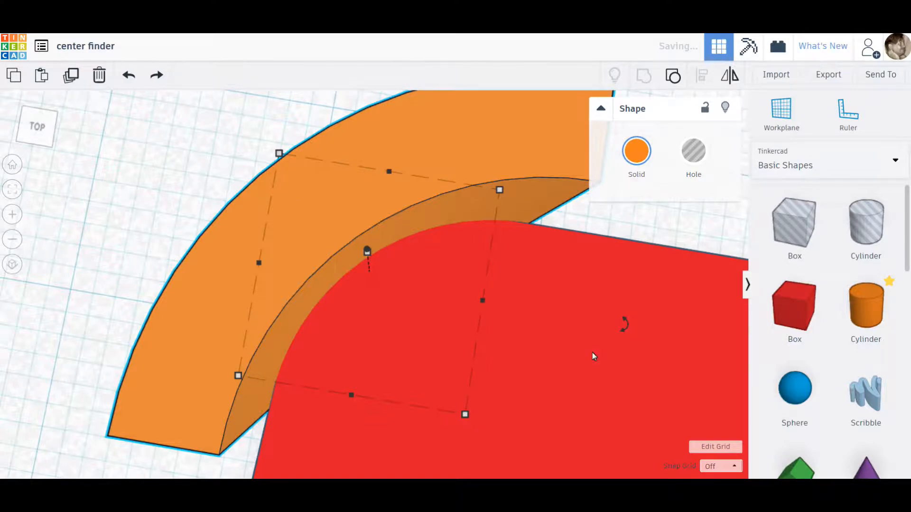
pyautogui.click(728, 467)
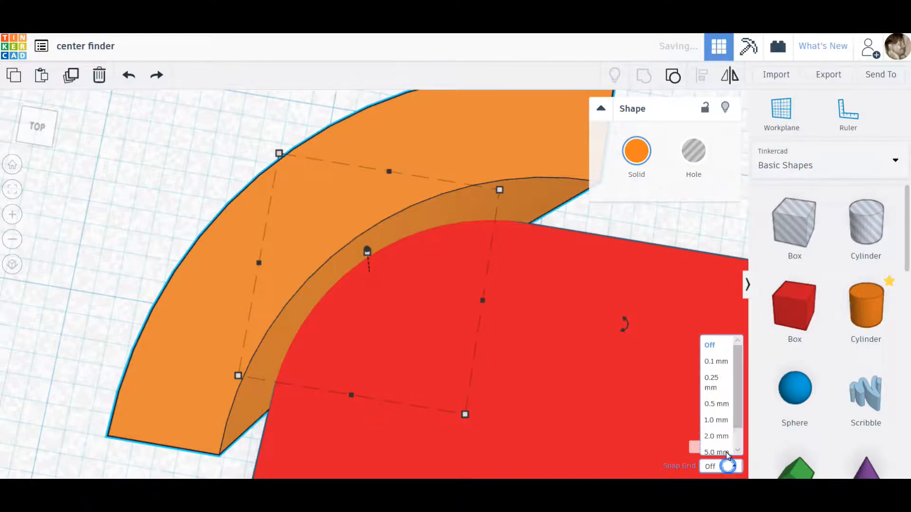
pyautogui.click(725, 420)
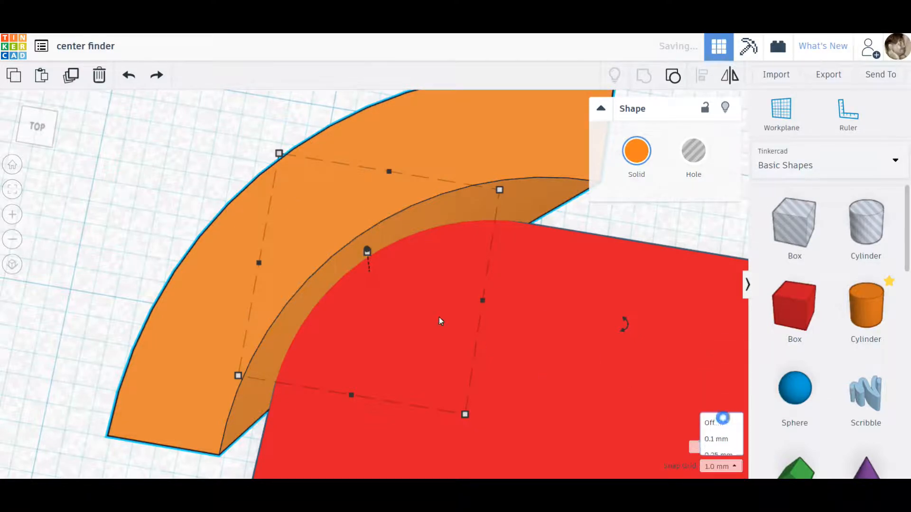
# Duplicate the quarter ring and shift the copy outward from the bar's corner, 1 mm back and 1 mm left
pyautogui.click(70, 78)
pyautogui.press('Up')
pyautogui.press('Left')
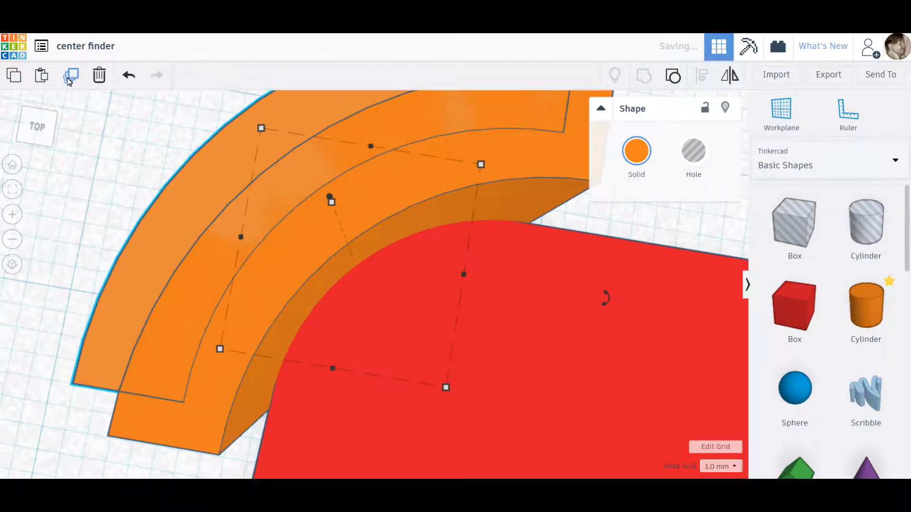
# Group the two overlapping quarter rings into one shape and turn it into a hole
pyautogui.click(154, 189)
pyautogui.moveTo(194, 270); pyautogui.dragTo(194, 271)
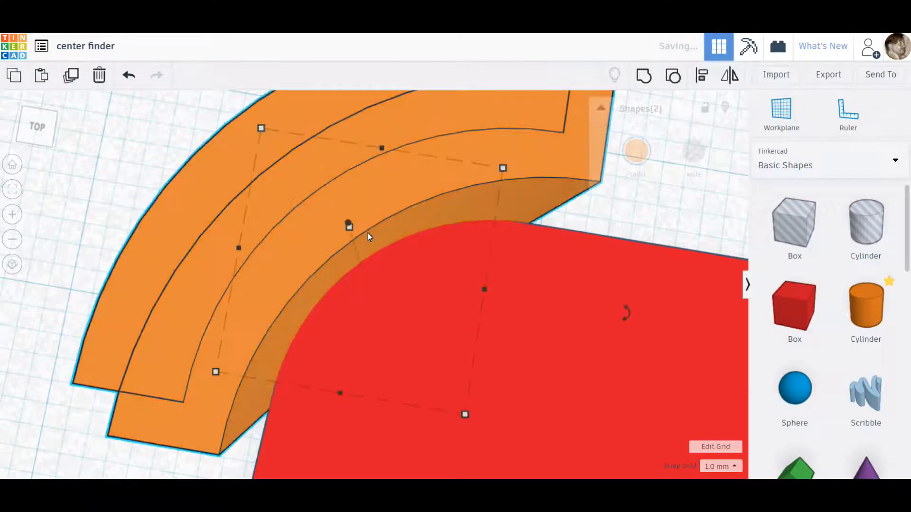
pyautogui.click(643, 80)
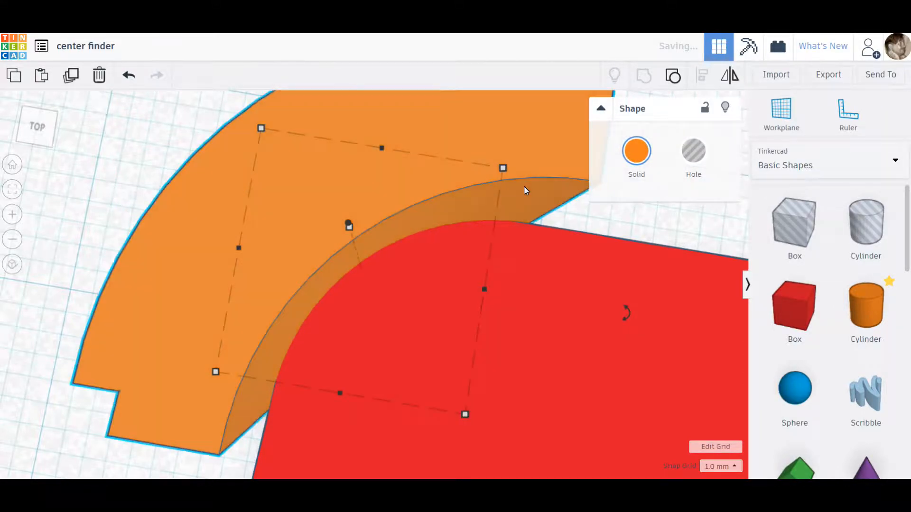
pyautogui.click(696, 152)
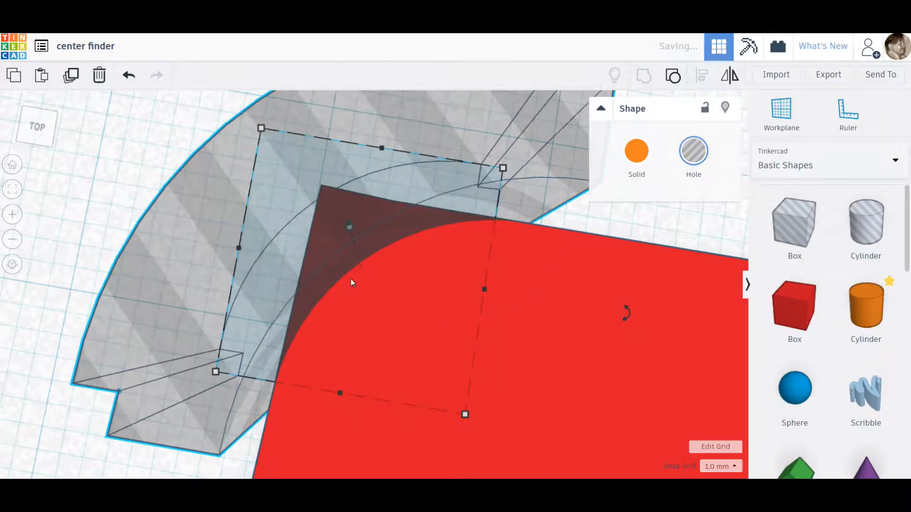
# Group the red bar with the quarter-ring hole to round off its back-left corner, and leave it deselected
pyautogui.click(167, 144)
pyautogui.moveTo(406, 295); pyautogui.dragTo(403, 288)
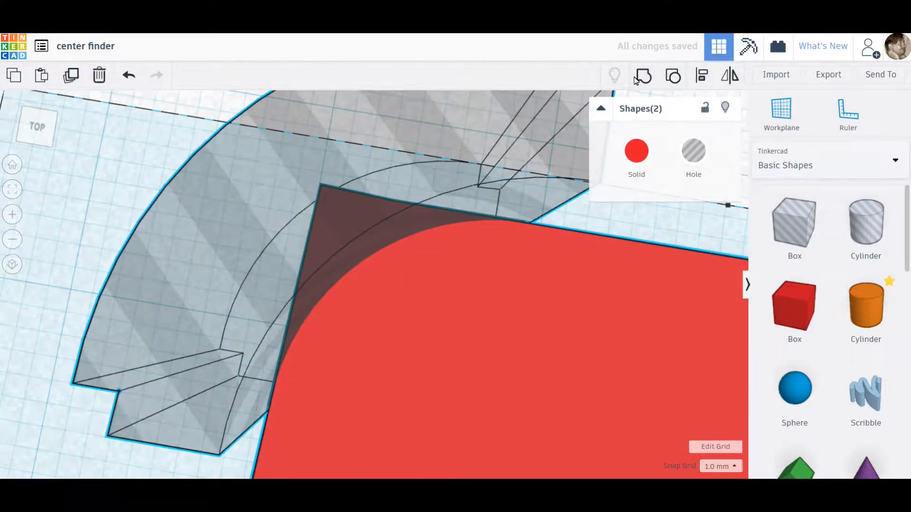
pyautogui.hotkey('ctrl', 'g')
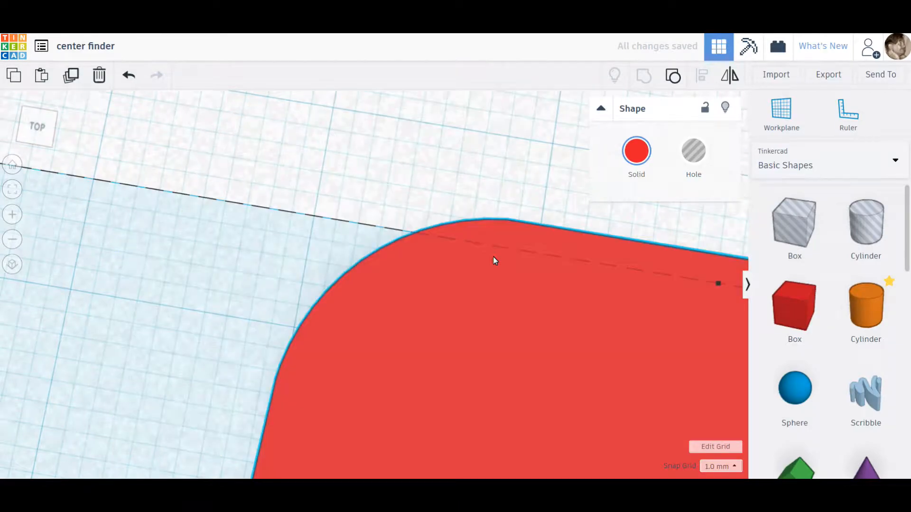
pyautogui.moveTo(325, 270); pyautogui.dragTo(758, 335, button='right')
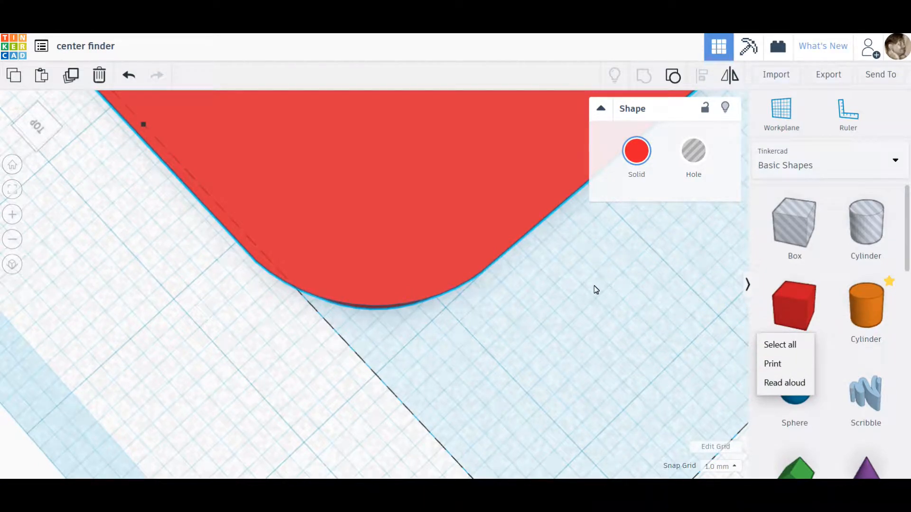
pyautogui.click(416, 193)
pyautogui.scroll(-4, 417, 194)
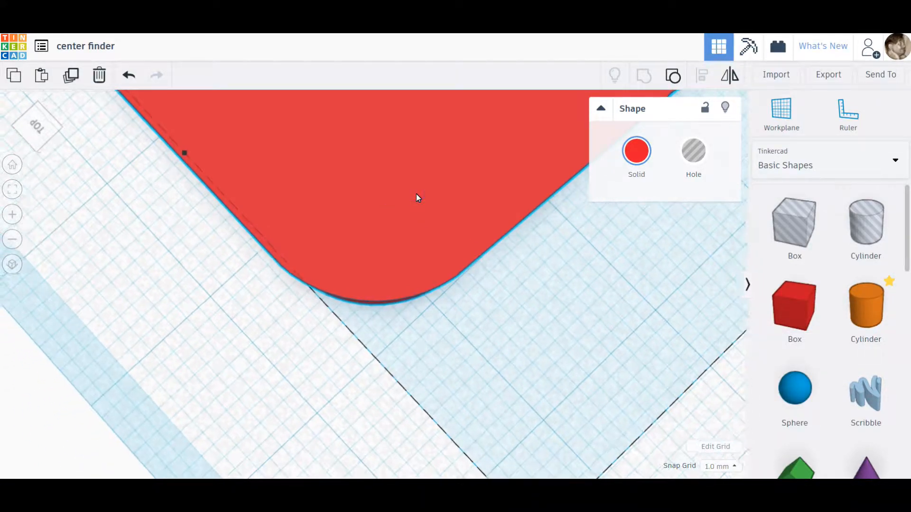
pyautogui.scroll(1, 417, 203)
pyautogui.click(215, 249)
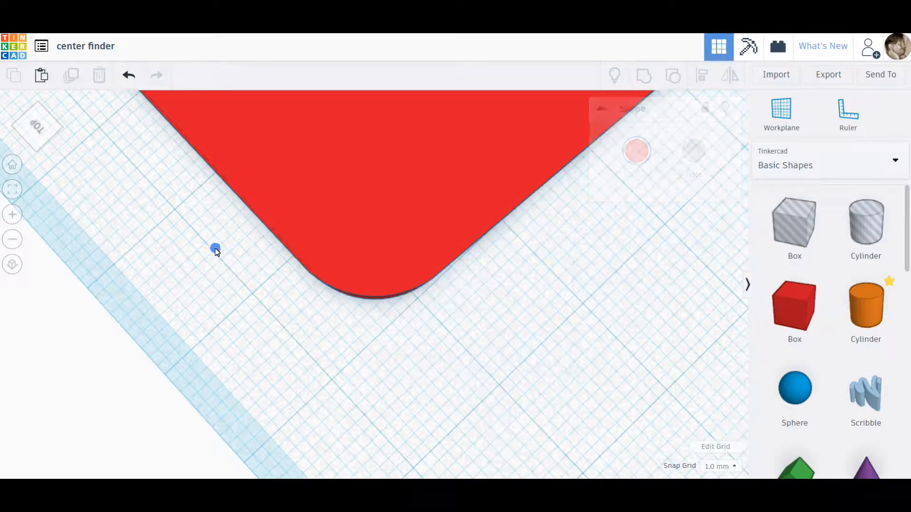
# Select the rounded red bar and set the snap grid to 0.25 mm
pyautogui.scroll(-8, 420, 174)
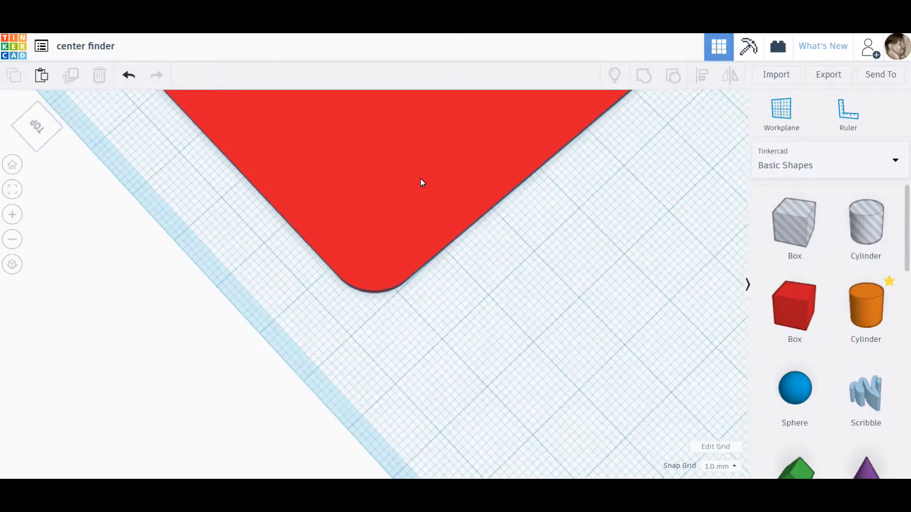
pyautogui.scroll(-5, 439, 184)
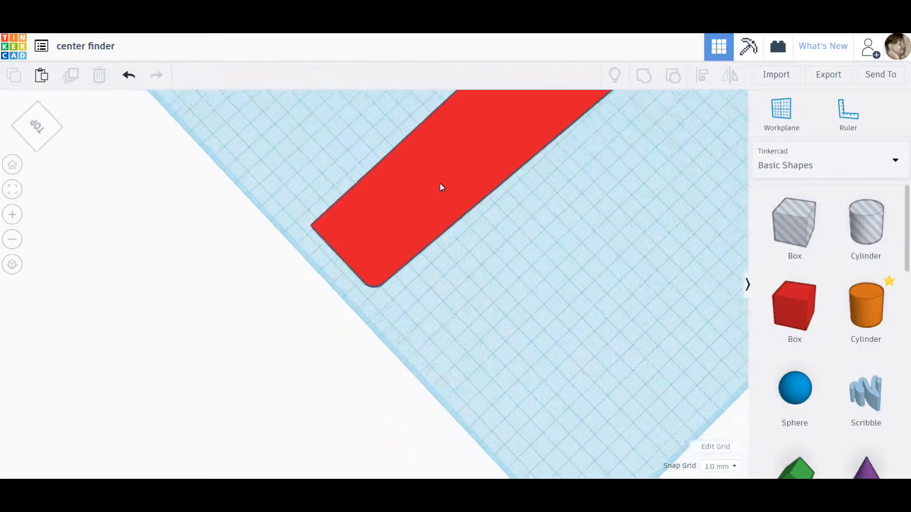
pyautogui.click(439, 183)
pyautogui.click(18, 188)
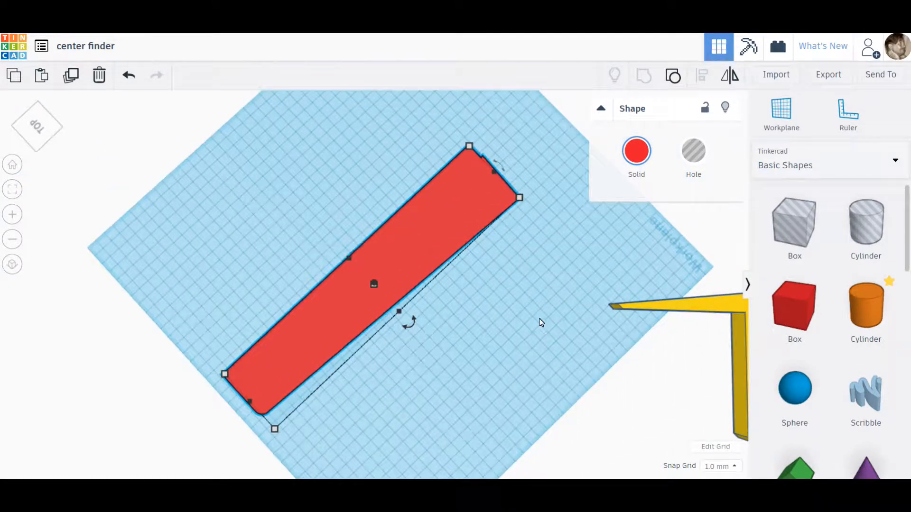
pyautogui.moveTo(540, 320); pyautogui.dragTo(181, 310, button='right')
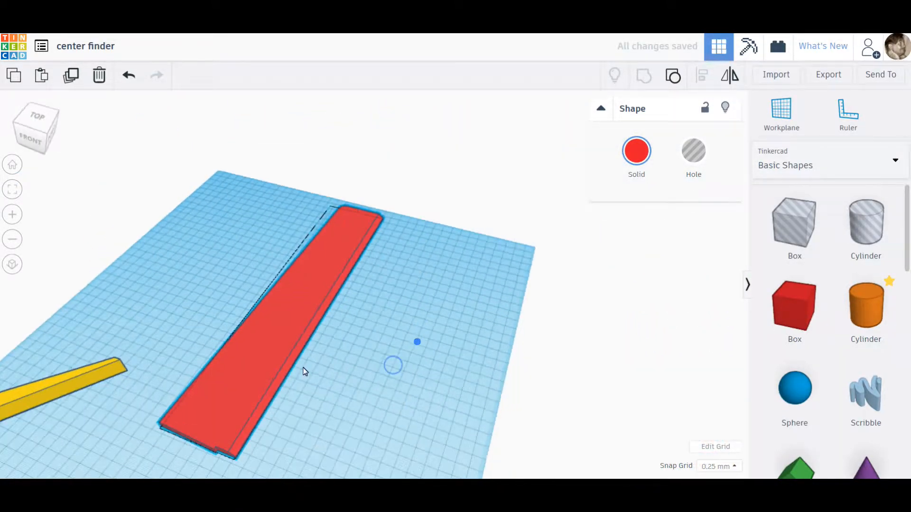
pyautogui.moveTo(392, 364); pyautogui.dragTo(383, 422, button='right')
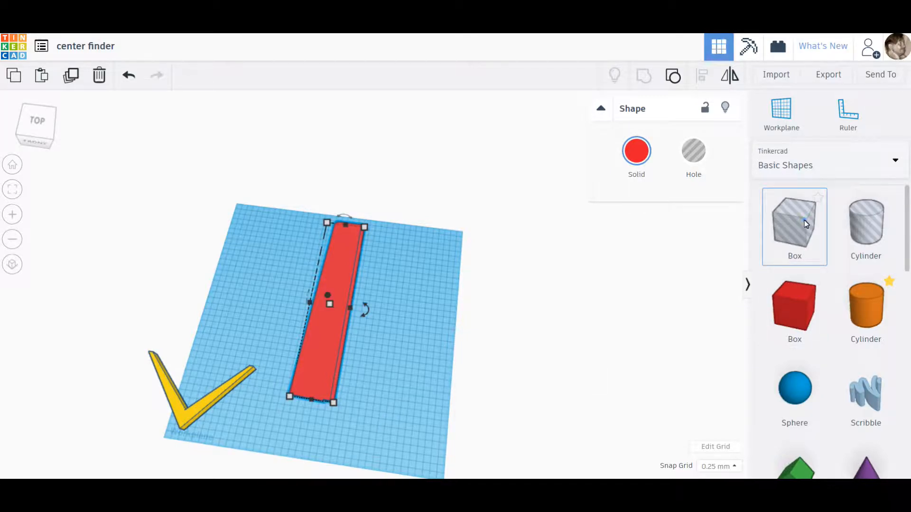
# Place a 20 mm box hole on the workplane beside the red bar's front end
pyautogui.moveTo(804, 221); pyautogui.dragTo(391, 395)
pyautogui.scroll(3, 392, 394)
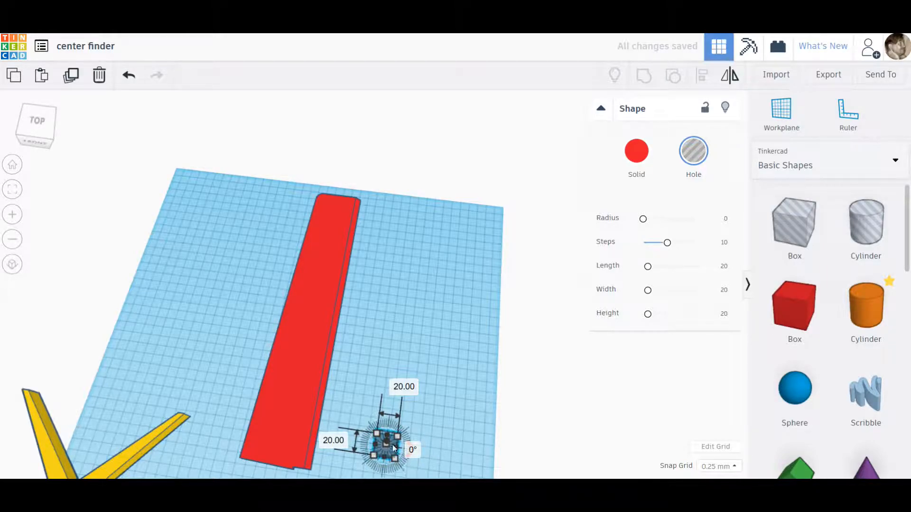
pyautogui.click(11, 190)
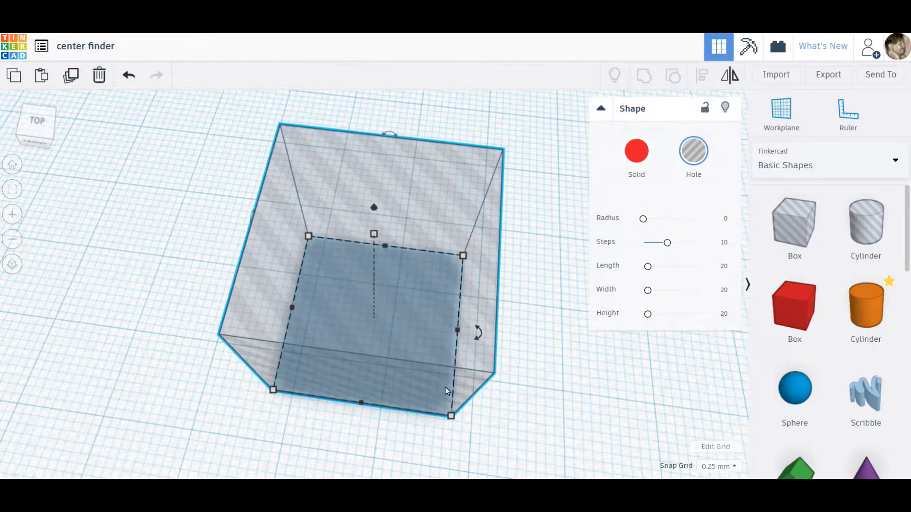
pyautogui.scroll(-3, 407, 364)
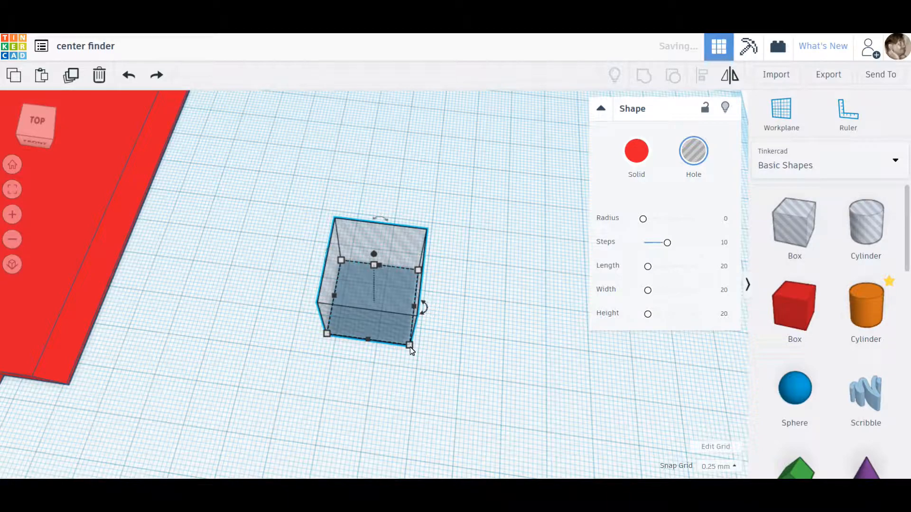
# Enlarge the box hole's footprint to about 104.75 by 48.5 mm
pyautogui.moveTo(410, 345); pyautogui.dragTo(632, 420)
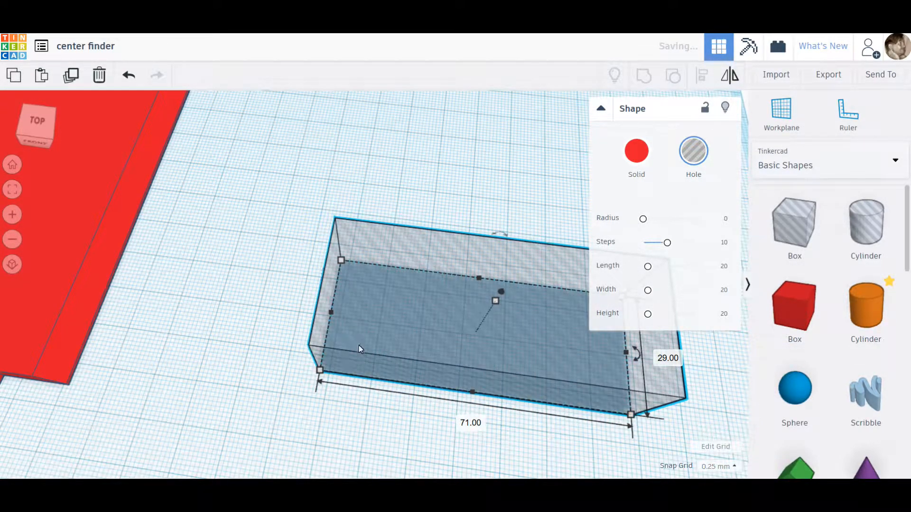
pyautogui.scroll(-2, 359, 346)
pyautogui.click(436, 341)
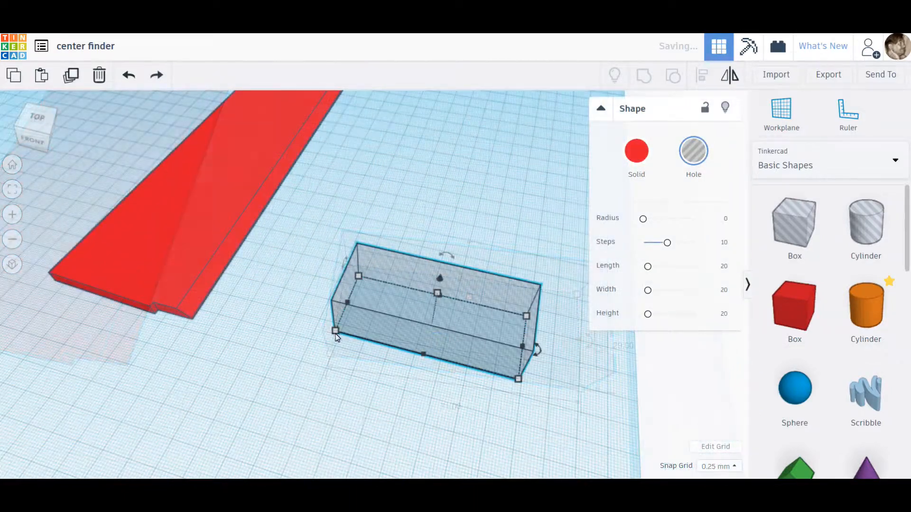
pyautogui.moveTo(335, 335); pyautogui.dragTo(238, 359)
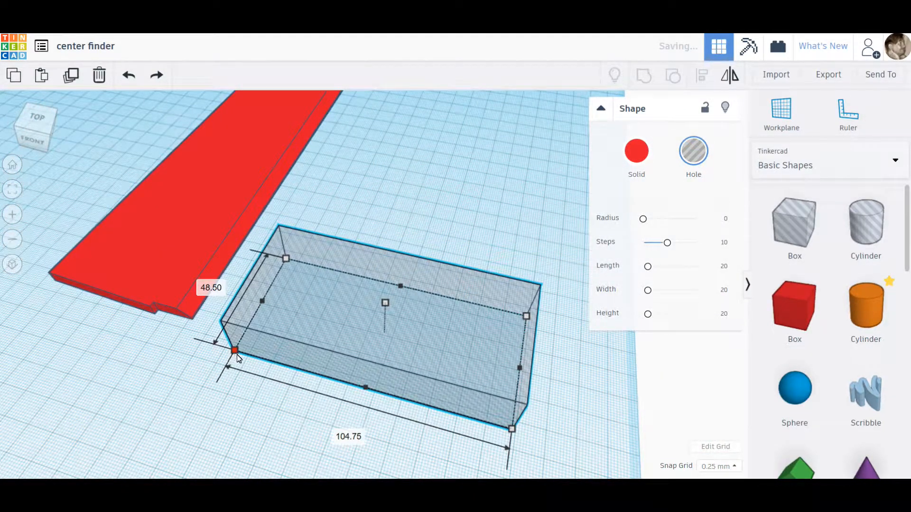
# Rotate the box hole to a diagonal and move it over the red bar's front-left corner
pyautogui.moveTo(533, 371); pyautogui.dragTo(464, 434)
pyautogui.click(498, 219)
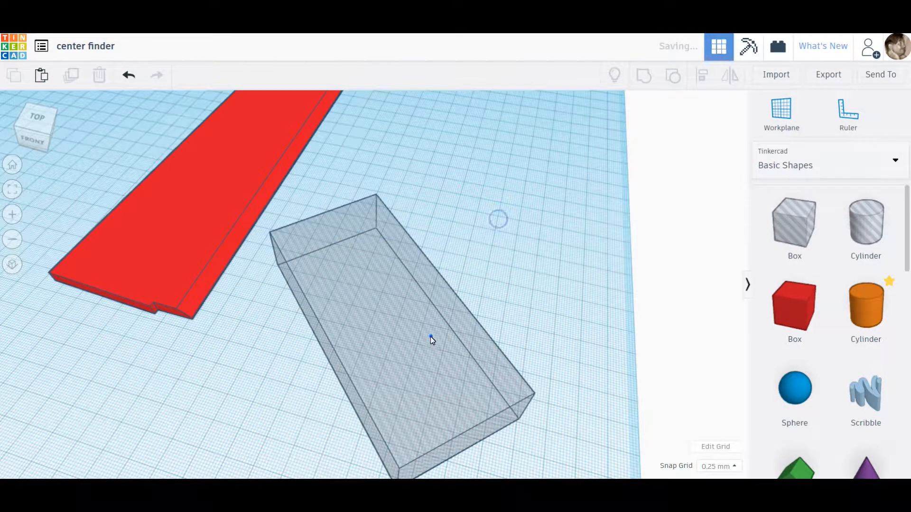
pyautogui.moveTo(431, 336); pyautogui.dragTo(115, 268)
pyautogui.scroll(-5, 380, 369)
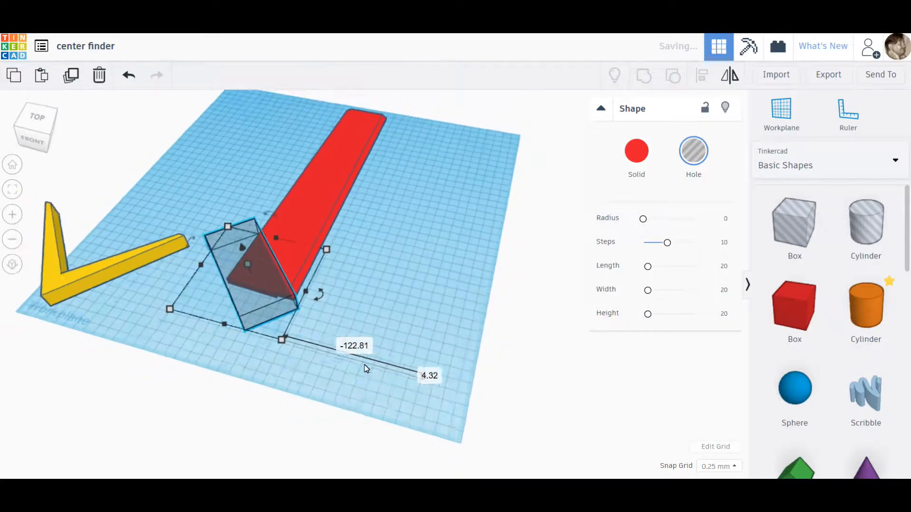
pyautogui.moveTo(364, 365); pyautogui.dragTo(380, 394, button='right')
pyautogui.scroll(5, 372, 349)
pyautogui.moveTo(383, 347); pyautogui.dragTo(292, 358, button='right')
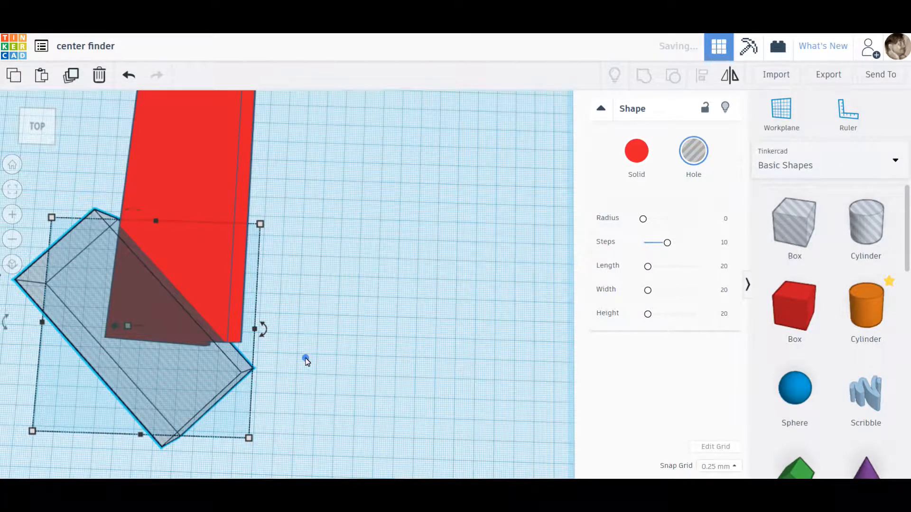
# Group the red bar with the box hole to cut its front end off diagonally
pyautogui.click(305, 359)
pyautogui.moveTo(152, 269); pyautogui.dragTo(152, 268)
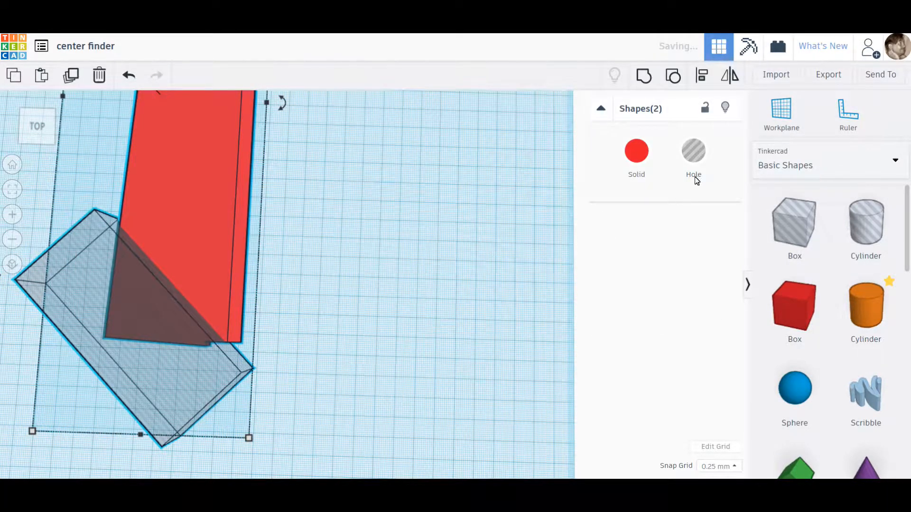
pyautogui.click(644, 75)
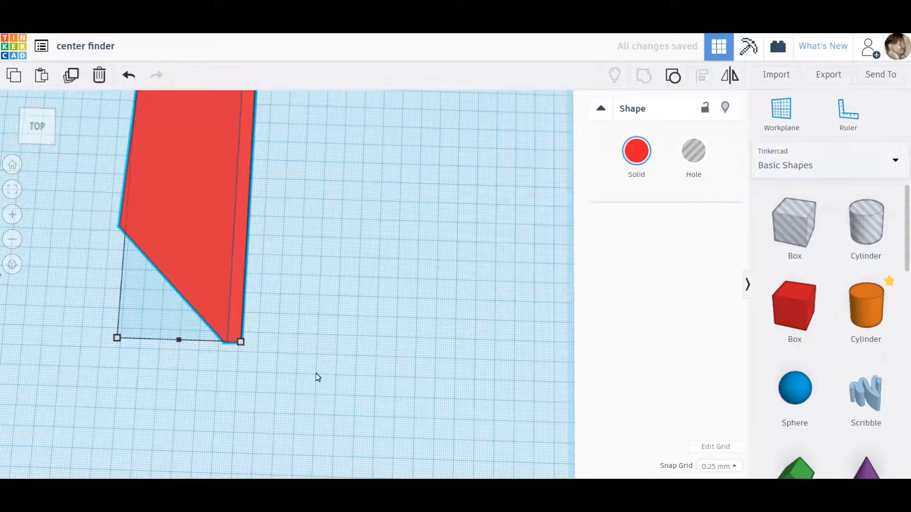
# Move the yellow V-shaped body to the red bar's front end, with its inner corner near the bar's tip
pyautogui.moveTo(303, 385)
pyautogui.mouseDown(button='right')
pyautogui.moveTo(411, 337)
pyautogui.moveTo(349, 336)
pyautogui.mouseUp(button='right')
pyautogui.scroll(-5, 306, 347)
pyautogui.scroll(-3, 144, 395)
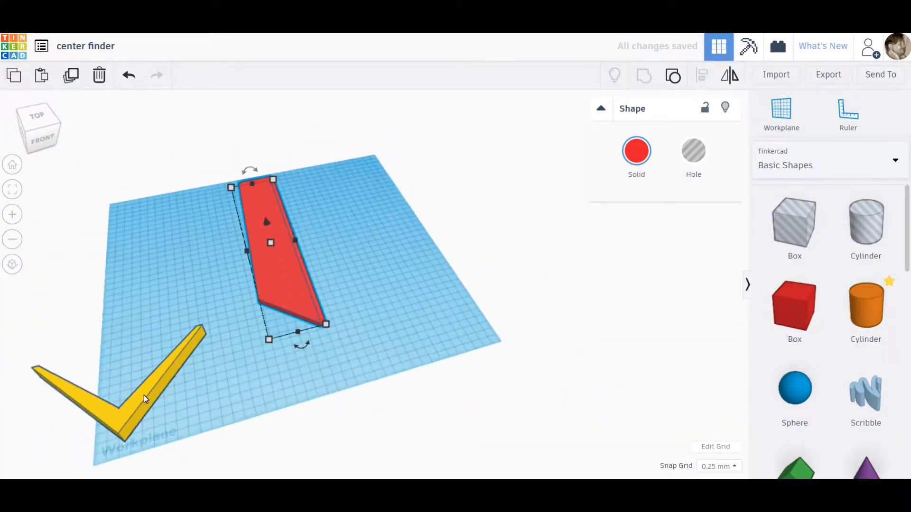
pyautogui.moveTo(136, 412); pyautogui.dragTo(334, 338)
pyautogui.moveTo(361, 349)
pyautogui.mouseDown(button='right')
pyautogui.moveTo(369, 354)
pyautogui.moveTo(323, 357)
pyautogui.moveTo(349, 341)
pyautogui.moveTo(318, 399)
pyautogui.moveTo(37, 356)
pyautogui.moveTo(470, 416)
pyautogui.moveTo(429, 413)
pyautogui.moveTo(451, 392)
pyautogui.mouseUp(button='right')
pyautogui.scroll(4, 340, 351)
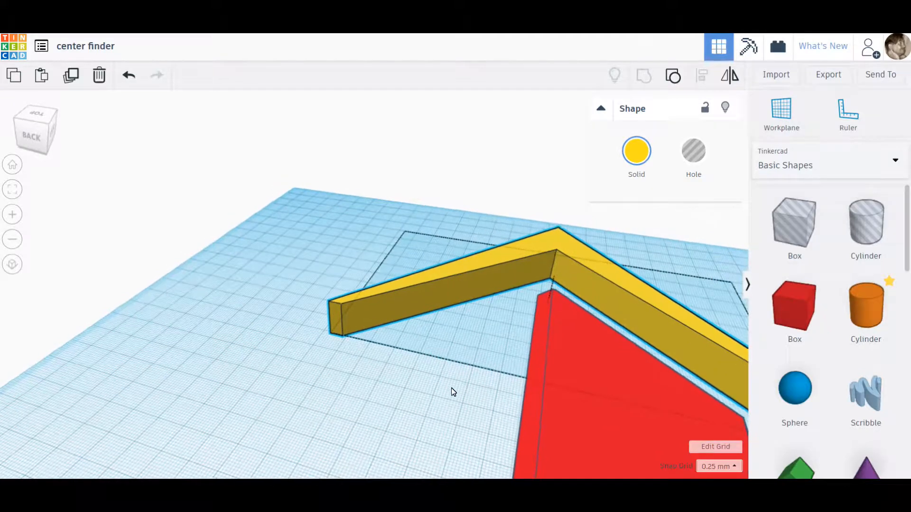
pyautogui.scroll(4, 552, 388)
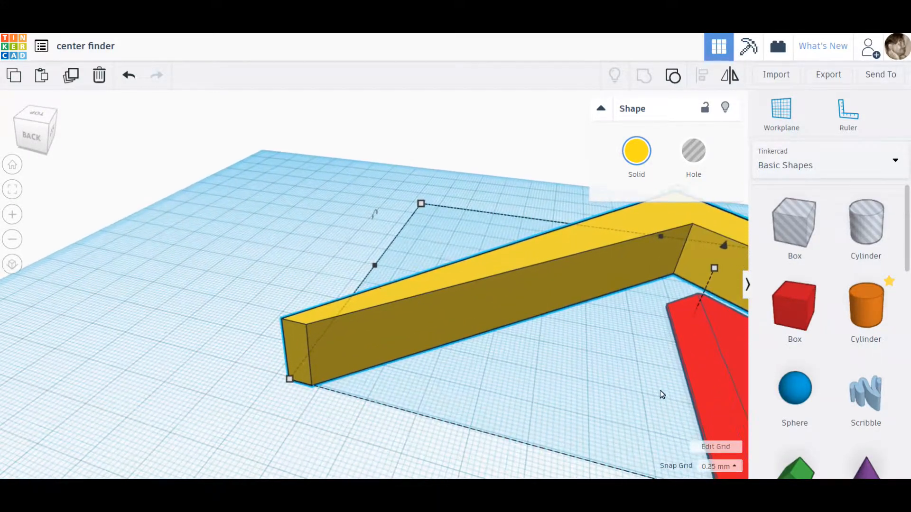
pyautogui.click(550, 209)
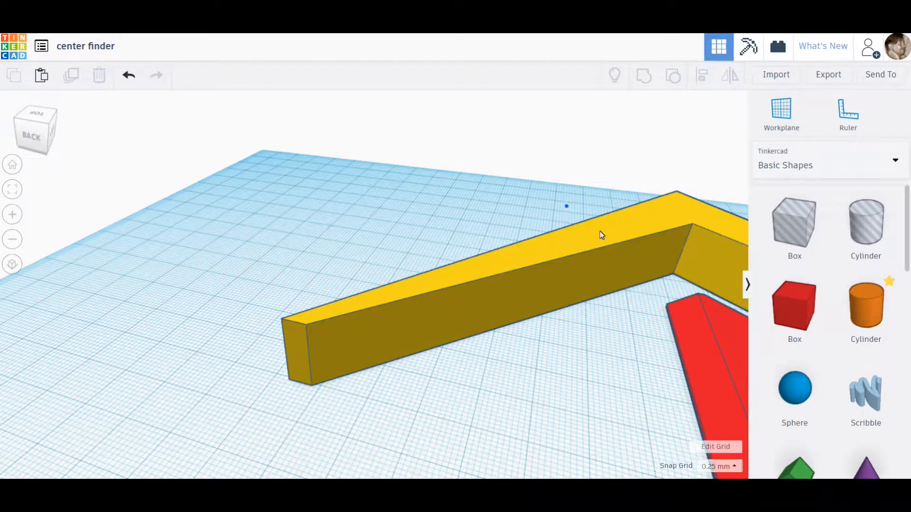
pyautogui.moveTo(732, 343); pyautogui.dragTo(732, 343)
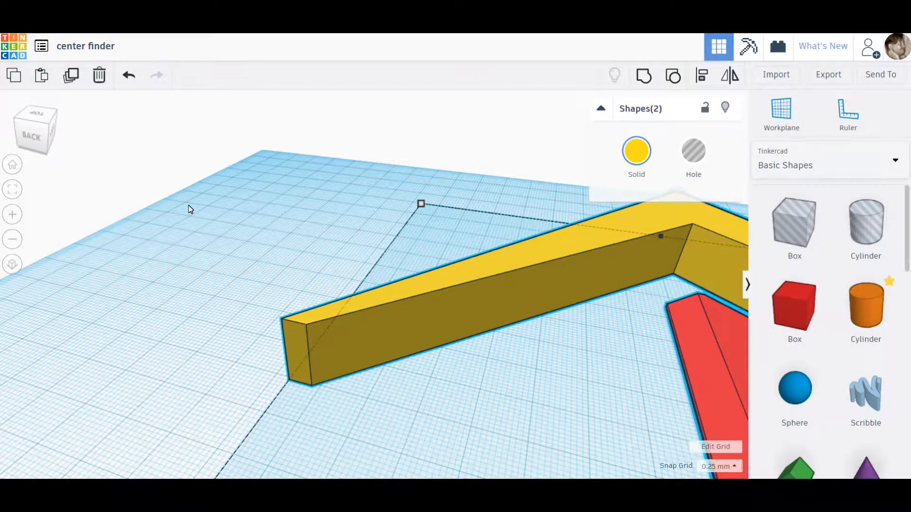
pyautogui.click(294, 177)
# Select only the yellow V-shaped body and nudge it sideways to align its inner corner with the bar's long straight edge
pyautogui.click(727, 238)
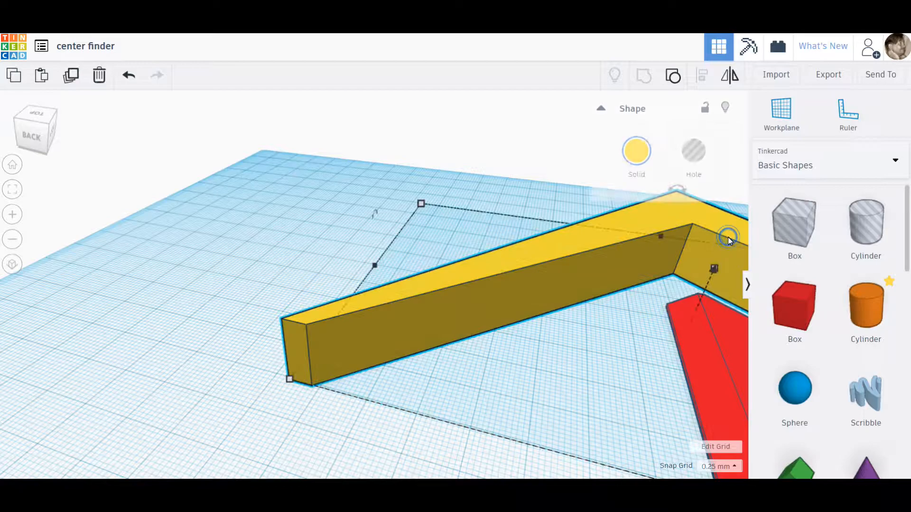
pyautogui.click(12, 190)
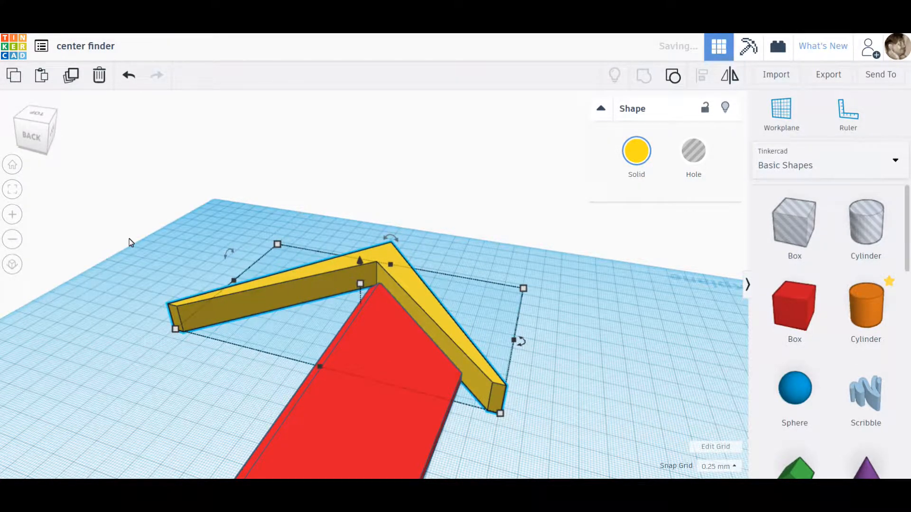
pyautogui.click(12, 189)
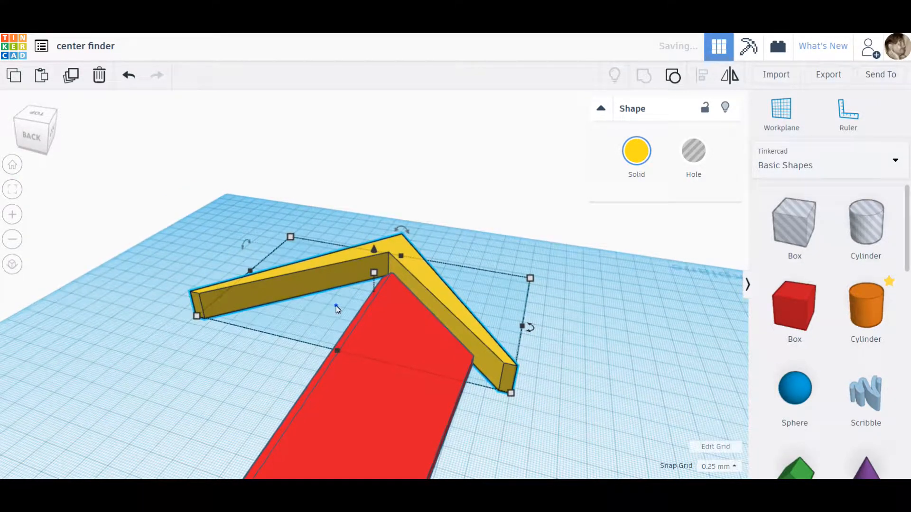
pyautogui.moveTo(336, 307); pyautogui.dragTo(399, 309, button='right')
pyautogui.scroll(6, 399, 307)
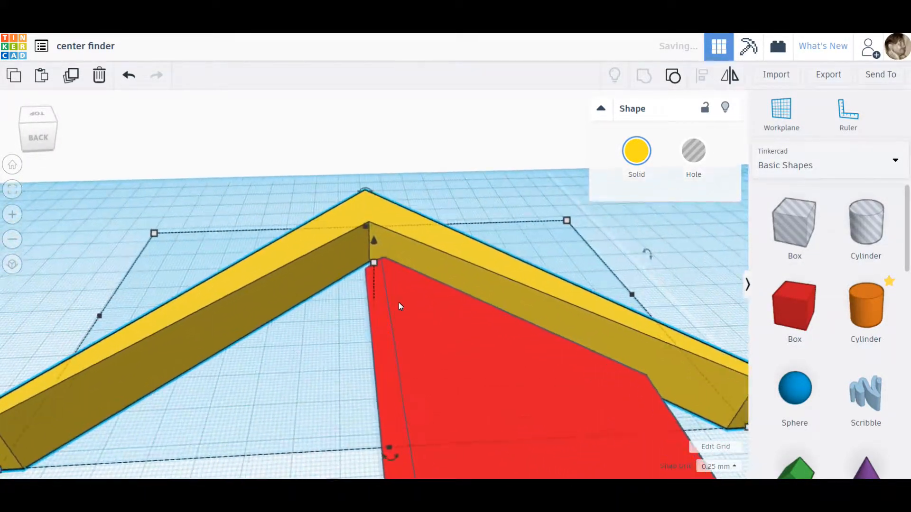
pyautogui.scroll(5, 398, 307)
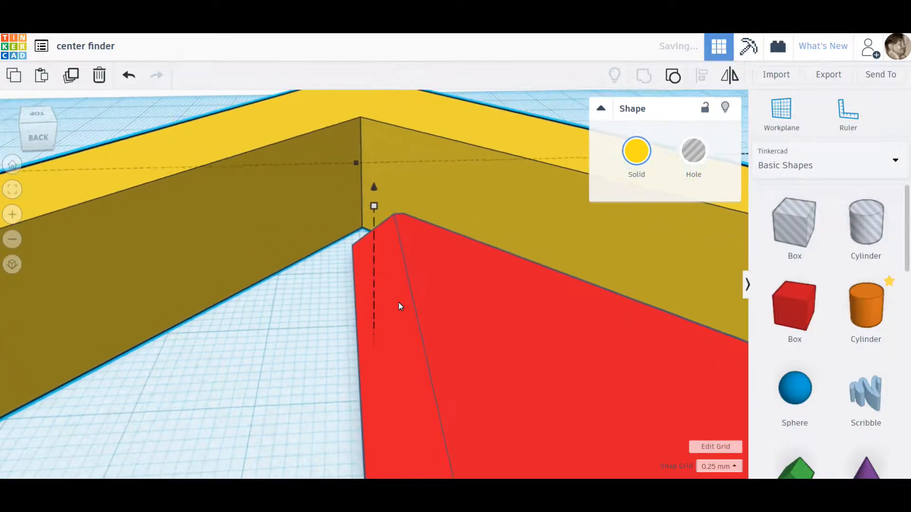
pyautogui.scroll(1, 399, 306)
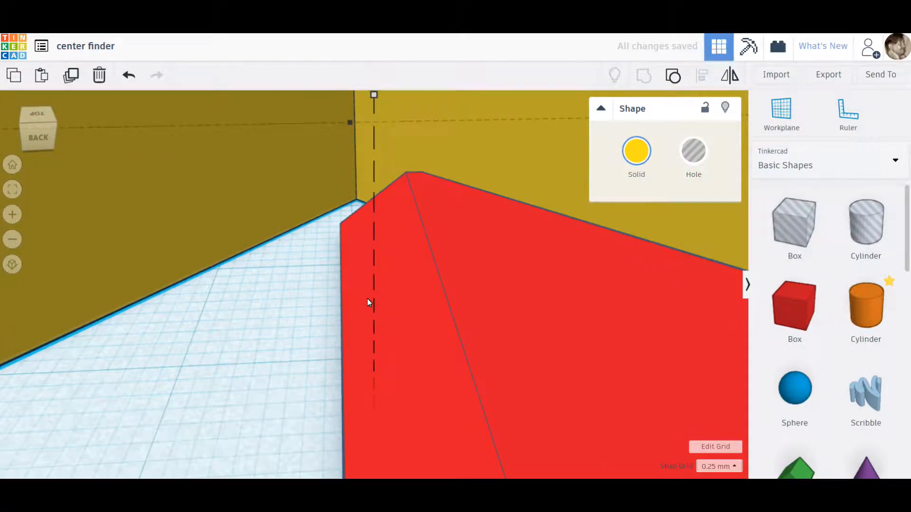
pyautogui.press('Left')
pyautogui.press('Left')
pyautogui.press('Left')
pyautogui.press('Left')
pyautogui.press('Left')
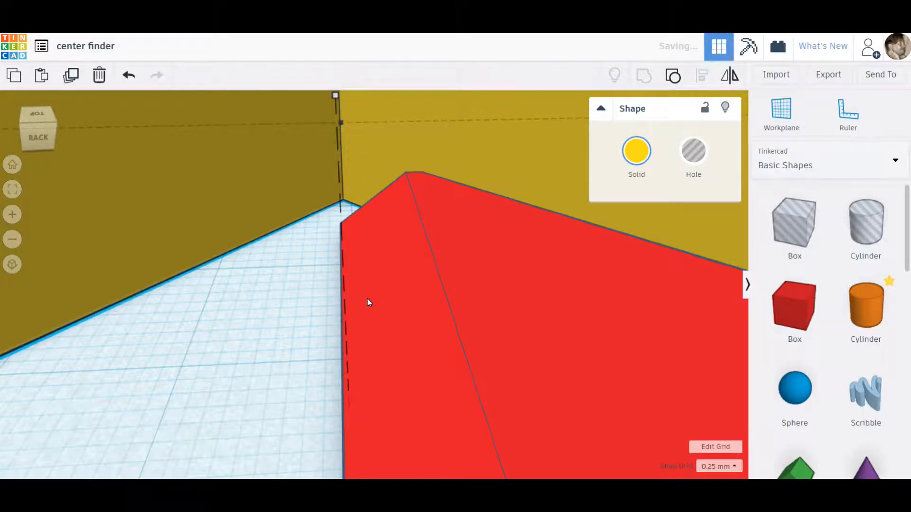
# Nudge the V-shaped body toward the red bar in small increments until the bar's tip sinks into its inner faces
pyautogui.press('Down')
pyautogui.press('Down')
pyautogui.press('Down')
pyautogui.press('Down')
pyautogui.press('Down')
pyautogui.press('Down')
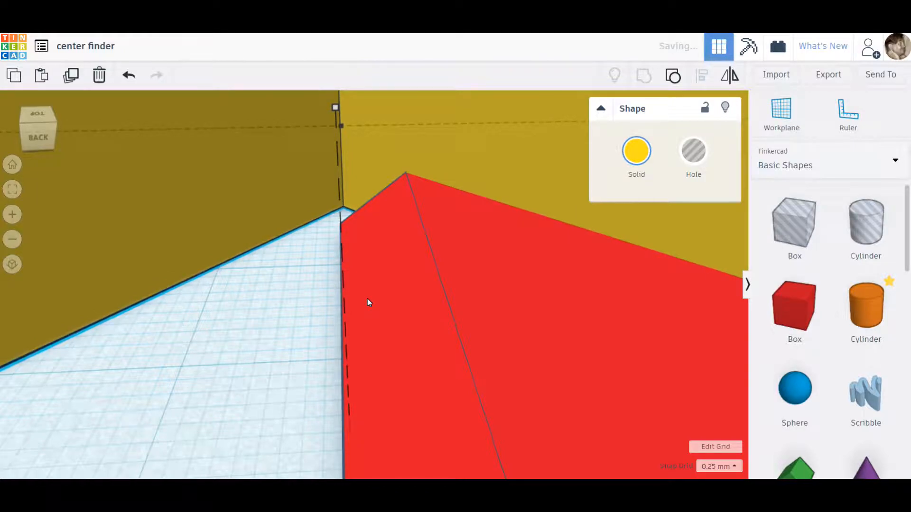
pyautogui.press('Down')
pyautogui.press('Down')
pyautogui.press('Down')
pyautogui.press('Down')
pyautogui.press('Down')
pyautogui.press('Down')
pyautogui.press('Down')
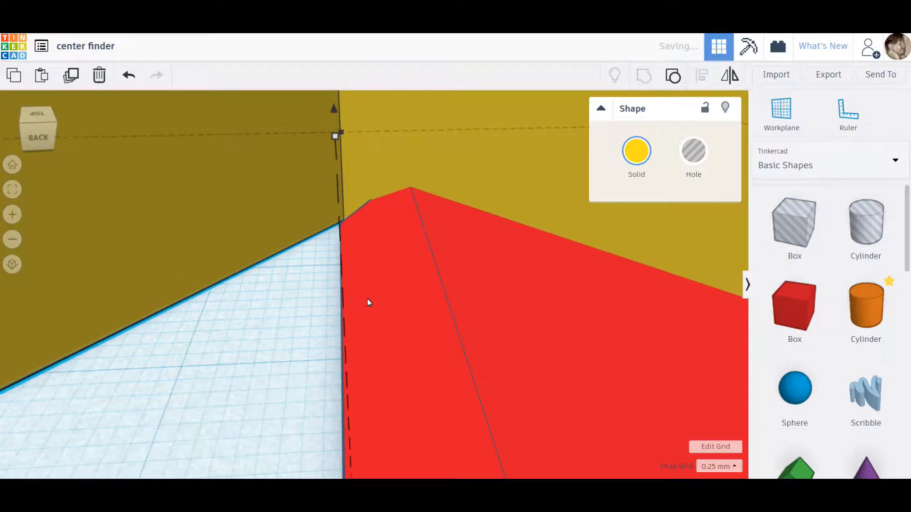
pyautogui.press('Down')
pyautogui.press('Down')
pyautogui.press('Down')
pyautogui.press('Down')
pyautogui.press('Down')
pyautogui.press('Down')
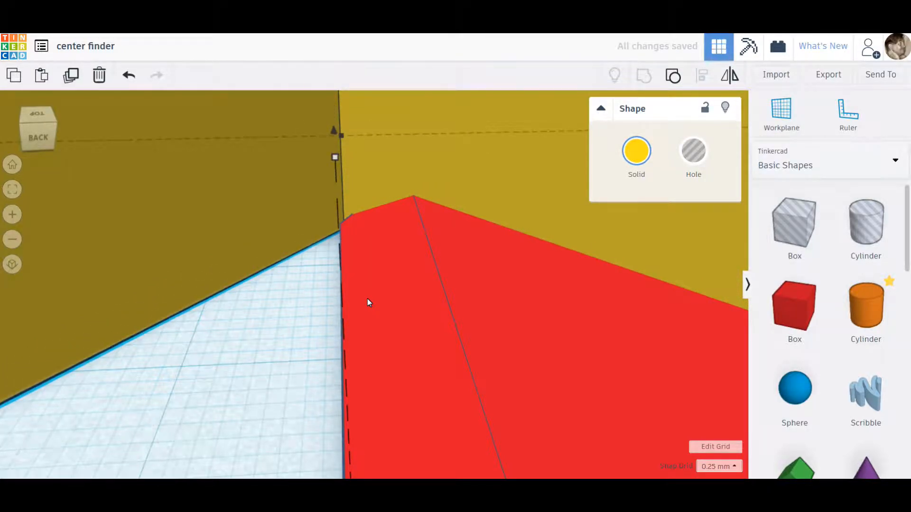
pyautogui.press('Down')
pyautogui.press('Left')
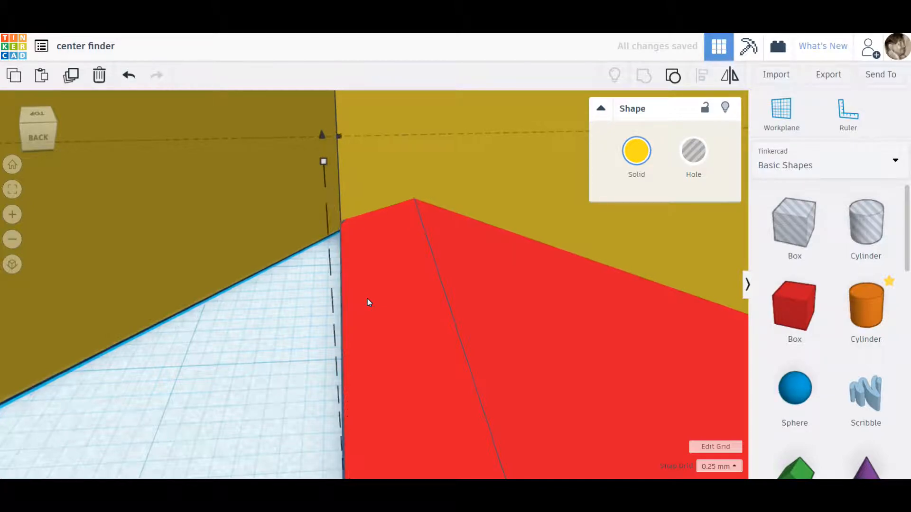
pyautogui.press('Down')
pyautogui.press('Down')
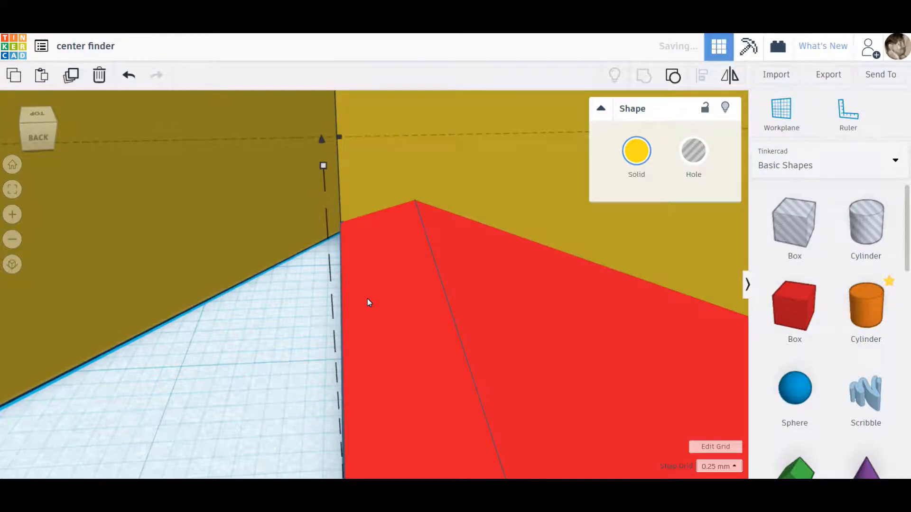
pyautogui.press('Down')
pyautogui.press('Down')
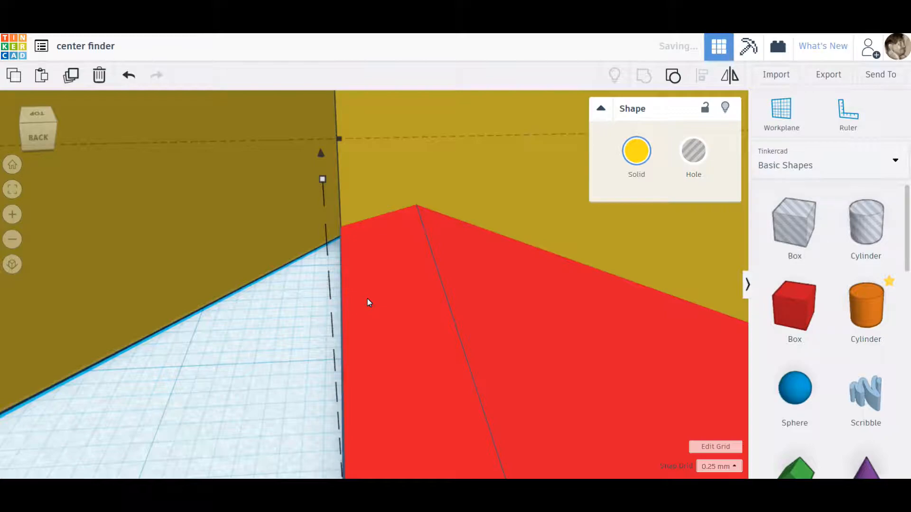
pyautogui.moveTo(368, 302); pyautogui.dragTo(908, 374, button='right')
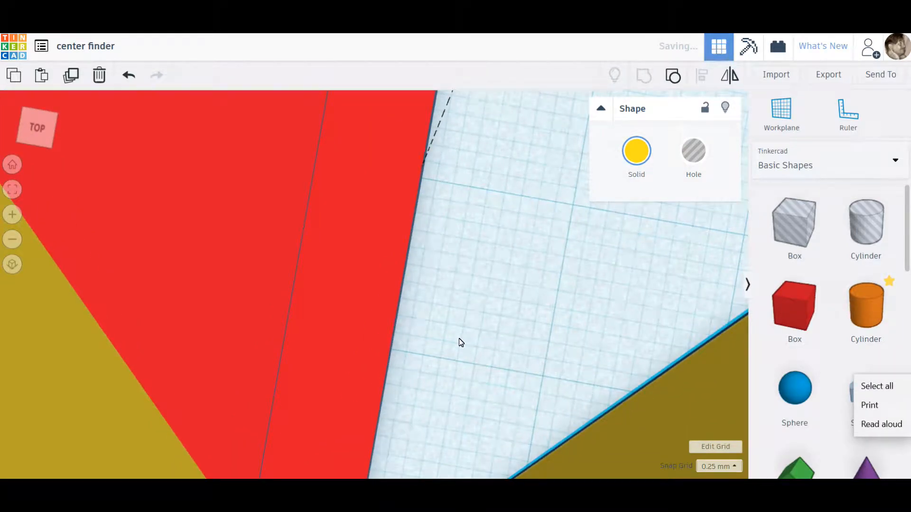
# Lift the yellow V-shaped body high above the red bar to clear the bar's diagonally cut end
pyautogui.click(4, 185)
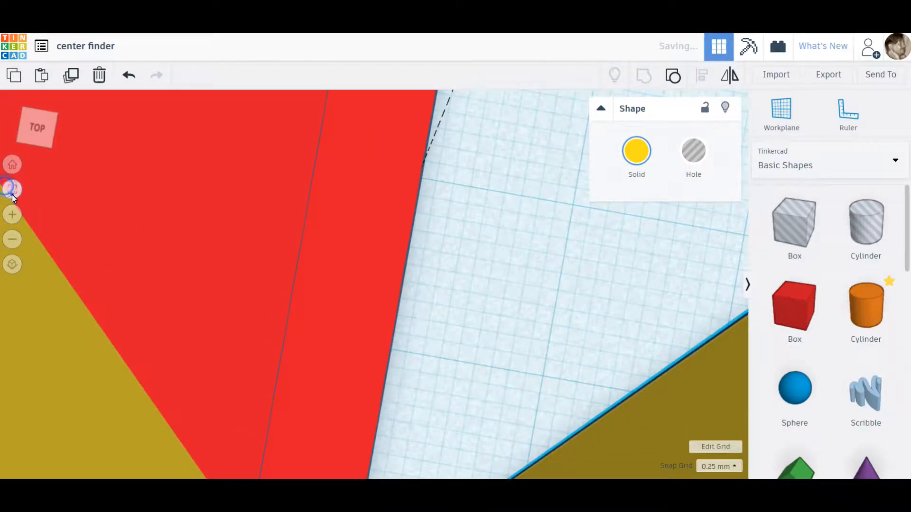
pyautogui.click(12, 195)
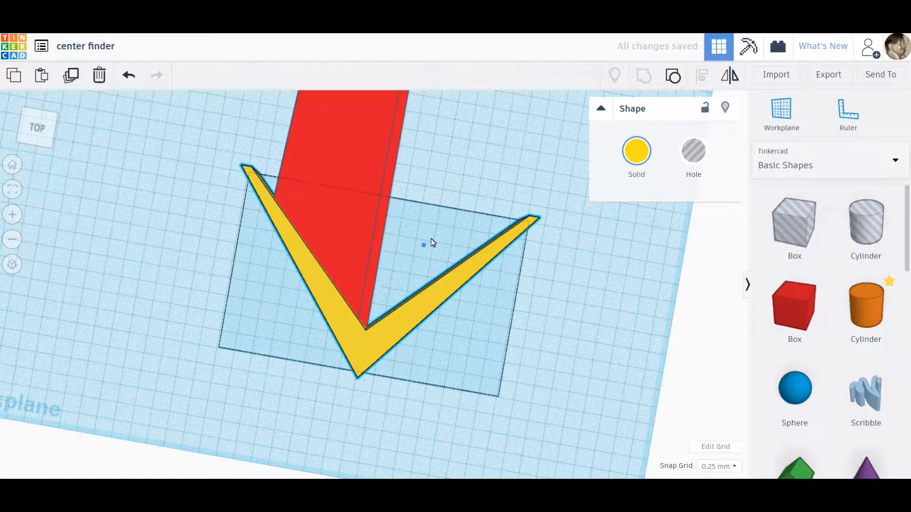
pyautogui.moveTo(431, 238)
pyautogui.mouseDown(button='right')
pyautogui.moveTo(447, 213)
pyautogui.moveTo(454, 159)
pyautogui.mouseUp(button='right')
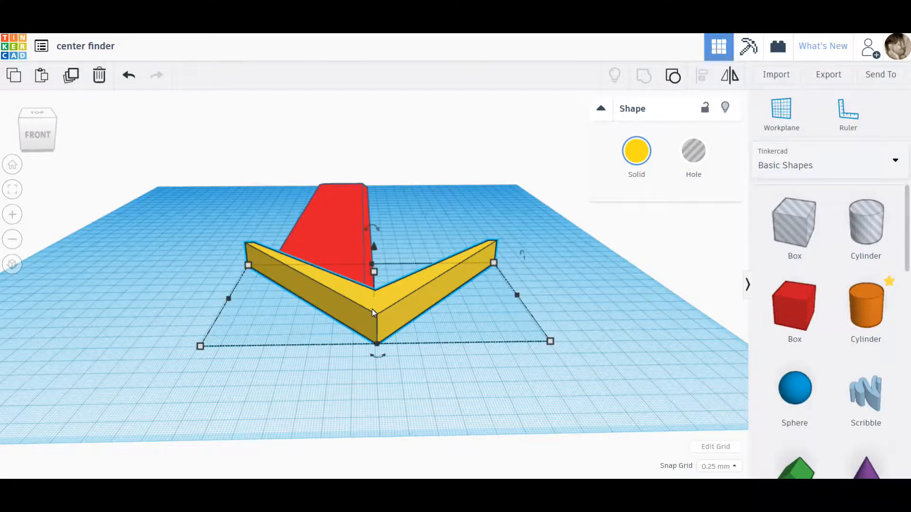
pyautogui.moveTo(374, 309)
pyautogui.mouseDown(button='right')
pyautogui.moveTo(397, 315)
pyautogui.moveTo(402, 282)
pyautogui.moveTo(369, 299)
pyautogui.moveTo(370, 316)
pyautogui.moveTo(382, 315)
pyautogui.mouseUp(button='right')
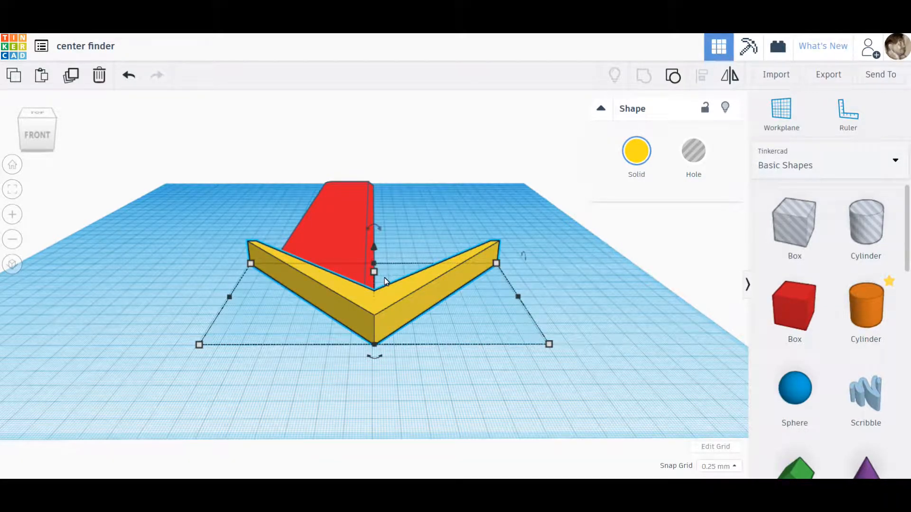
pyautogui.click(286, 200)
pyautogui.moveTo(405, 216); pyautogui.dragTo(405, 215)
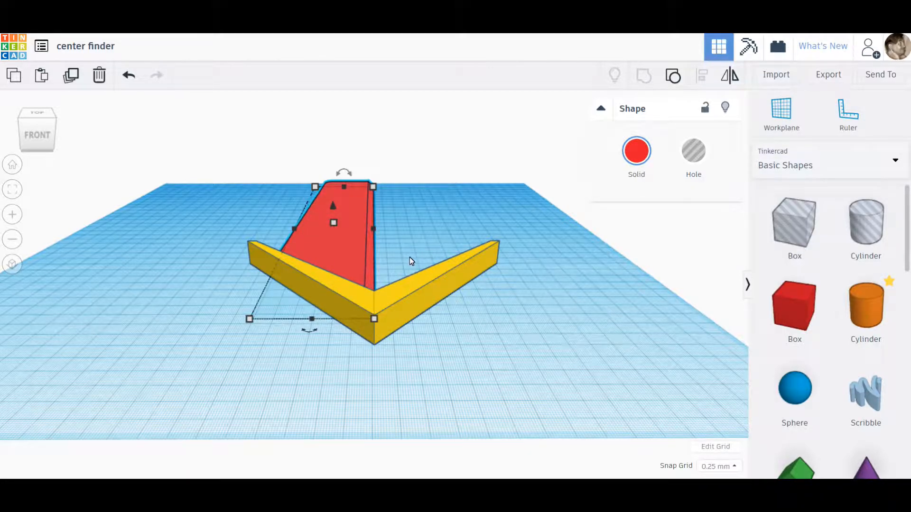
pyautogui.click(371, 309)
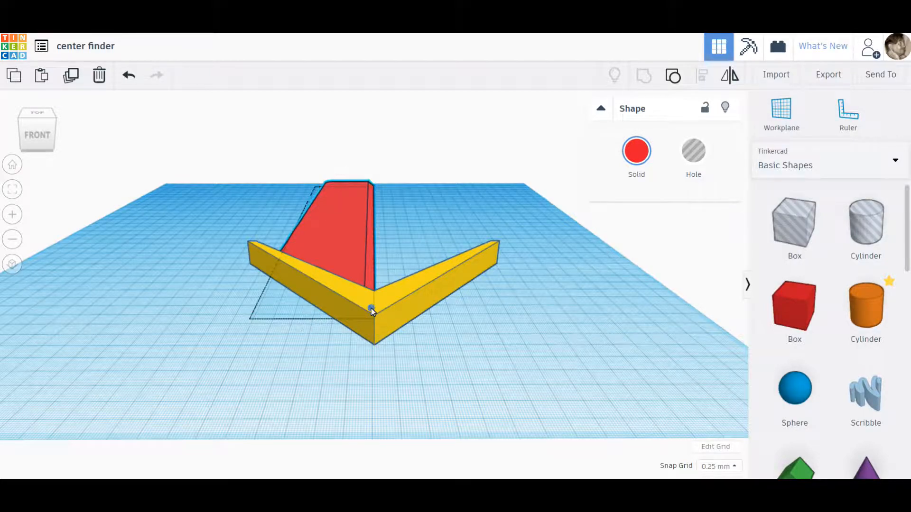
pyautogui.moveTo(374, 235); pyautogui.dragTo(366, 203)
pyautogui.click(268, 233)
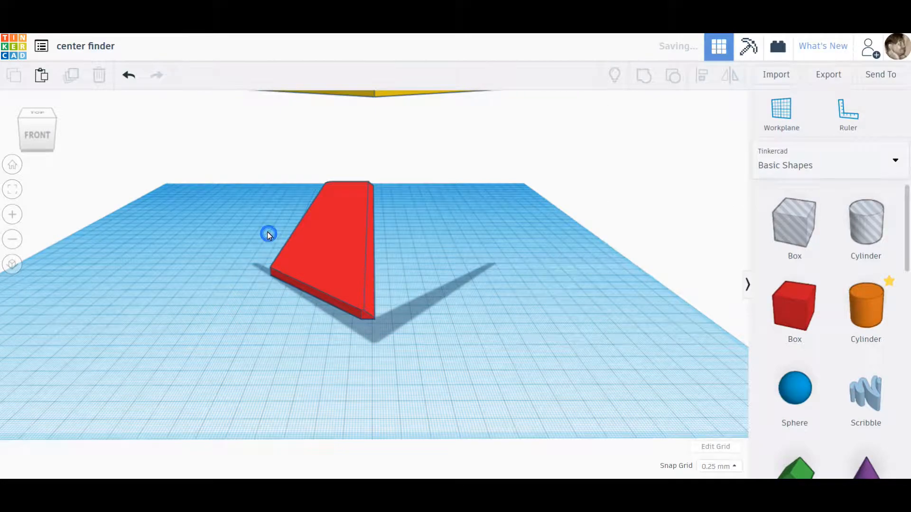
pyautogui.click(354, 216)
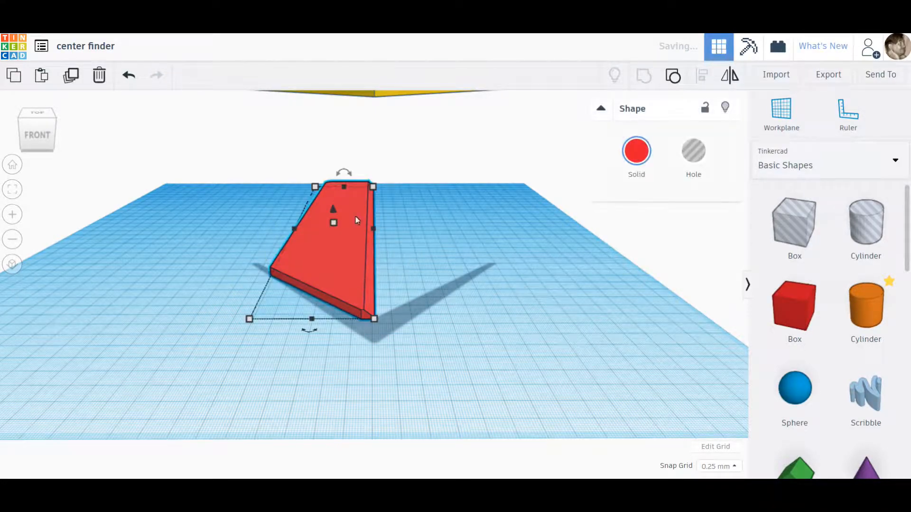
pyautogui.click(128, 76)
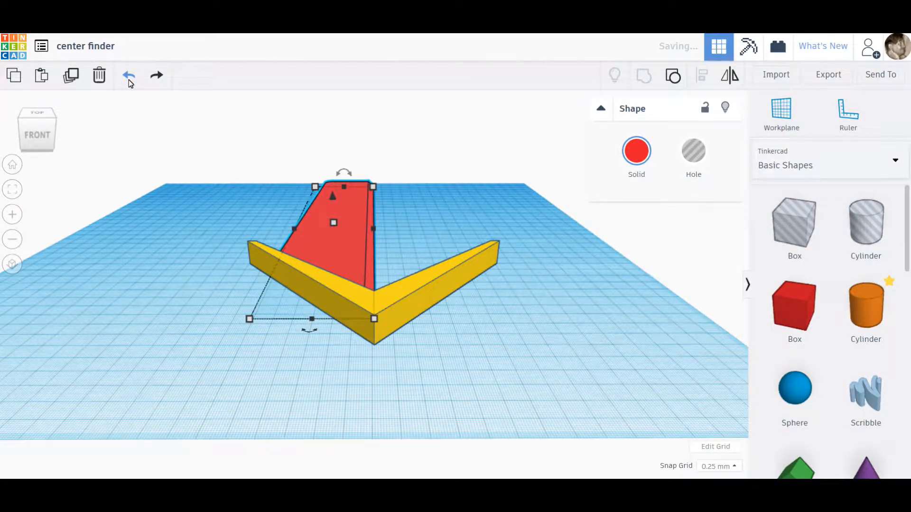
pyautogui.click(157, 76)
pyautogui.click(273, 224)
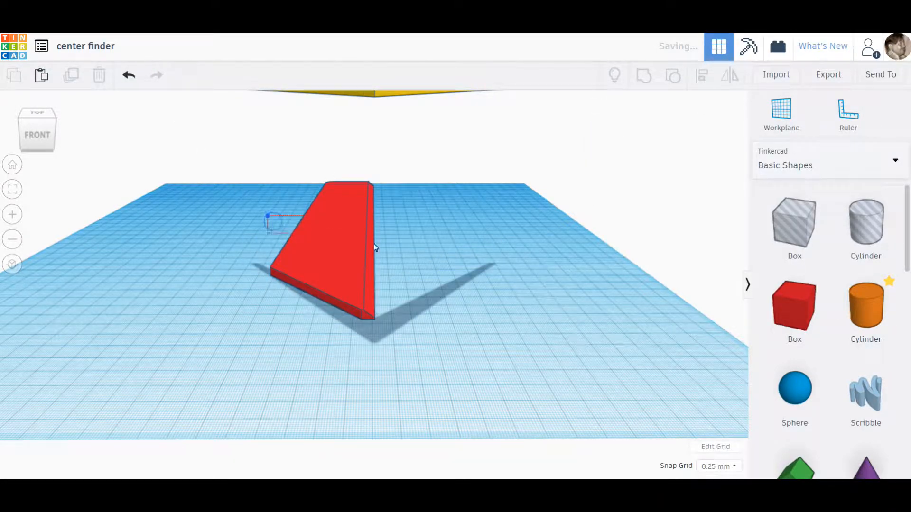
# Ungroup the red bar twice to release the box hole at its front end and the tilted box hole along its long edge
pyautogui.click(365, 244)
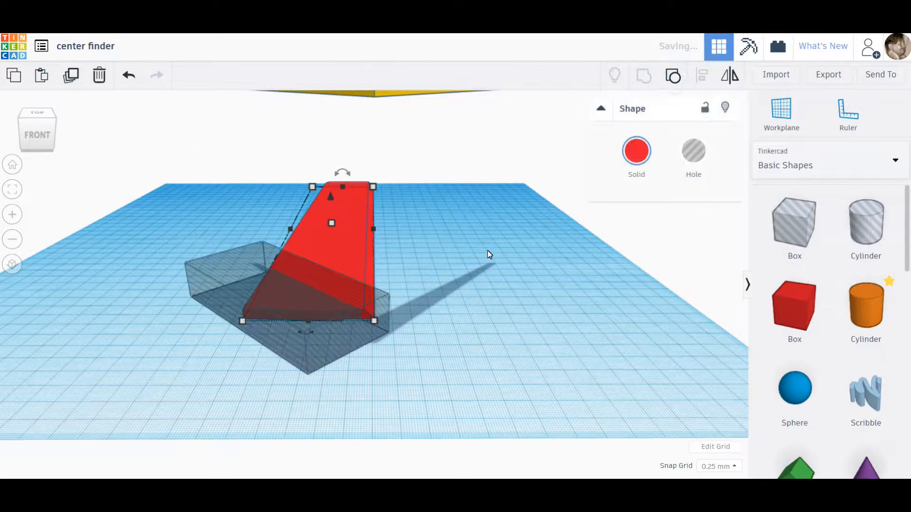
pyautogui.click(270, 212)
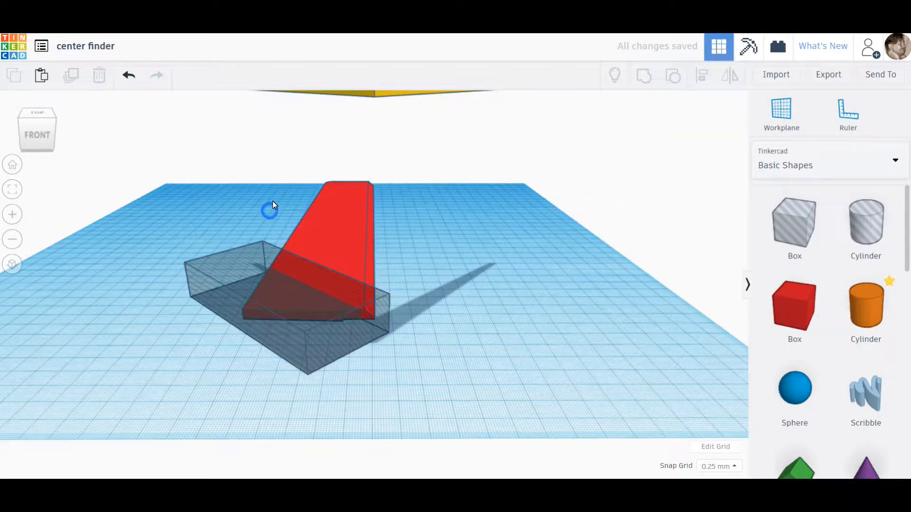
pyautogui.click(361, 218)
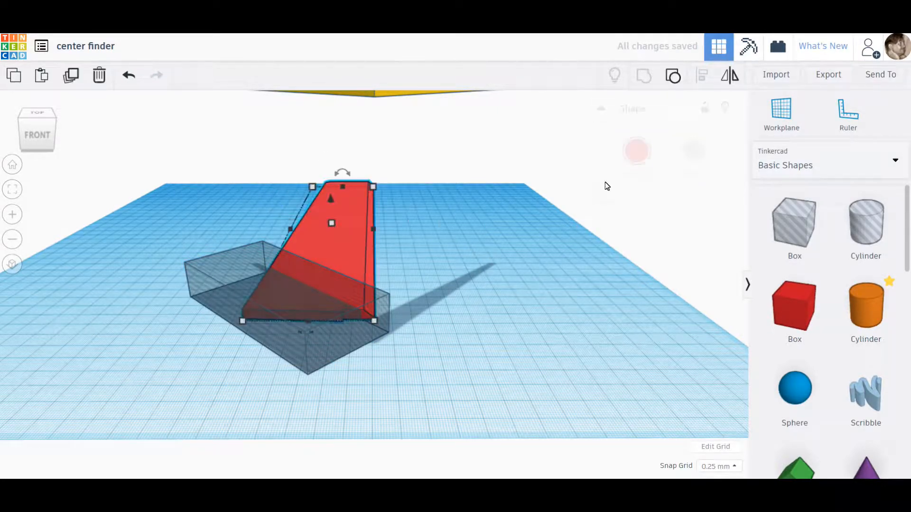
pyautogui.click(673, 76)
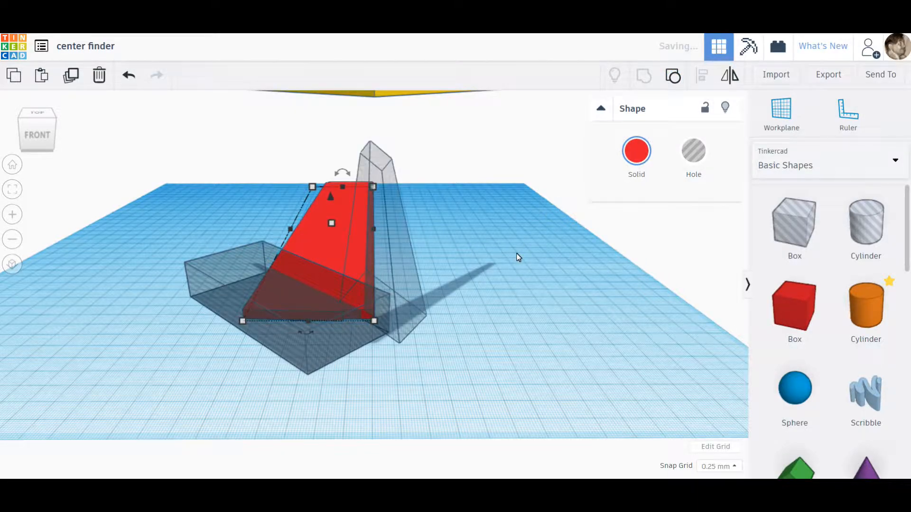
# Compare the red bar's long edge with and without the tilted hole's bevel by undoing and restoring the last ungrouping
pyautogui.moveTo(472, 340); pyautogui.dragTo(471, 309, button='right')
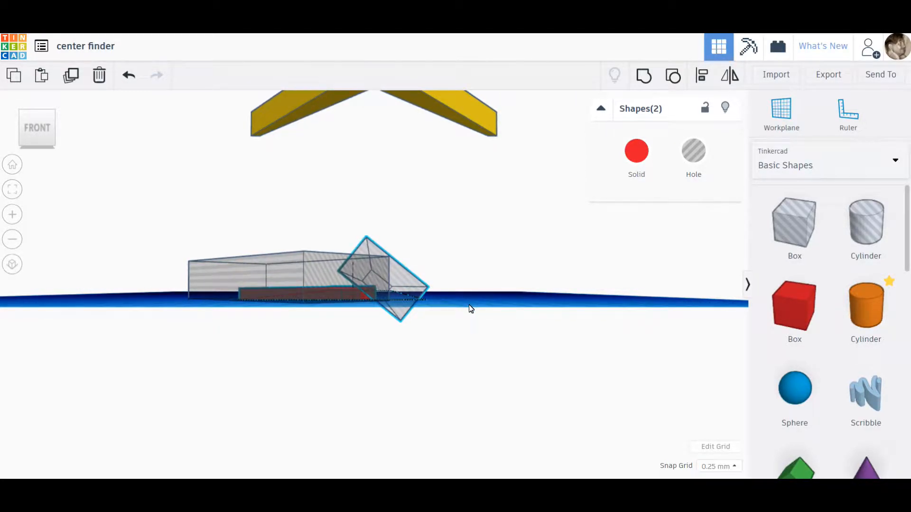
pyautogui.scroll(6, 430, 307)
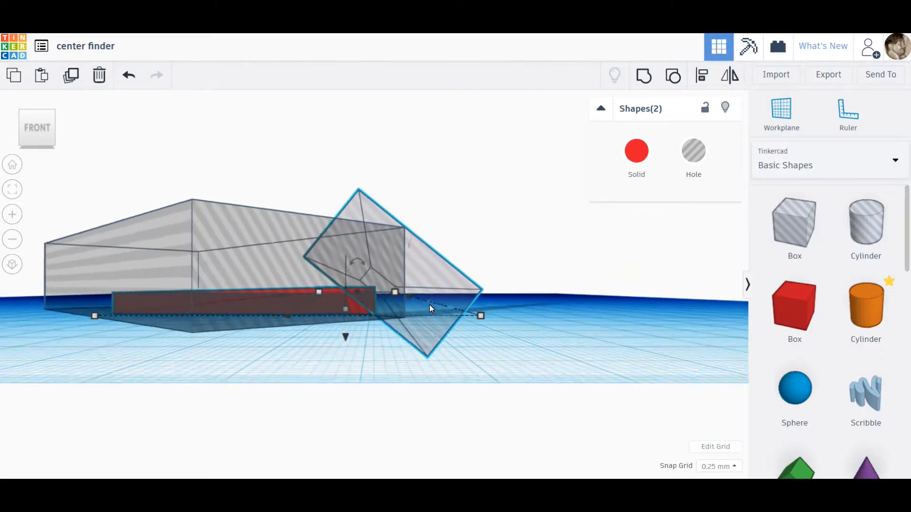
pyautogui.scroll(3, 430, 309)
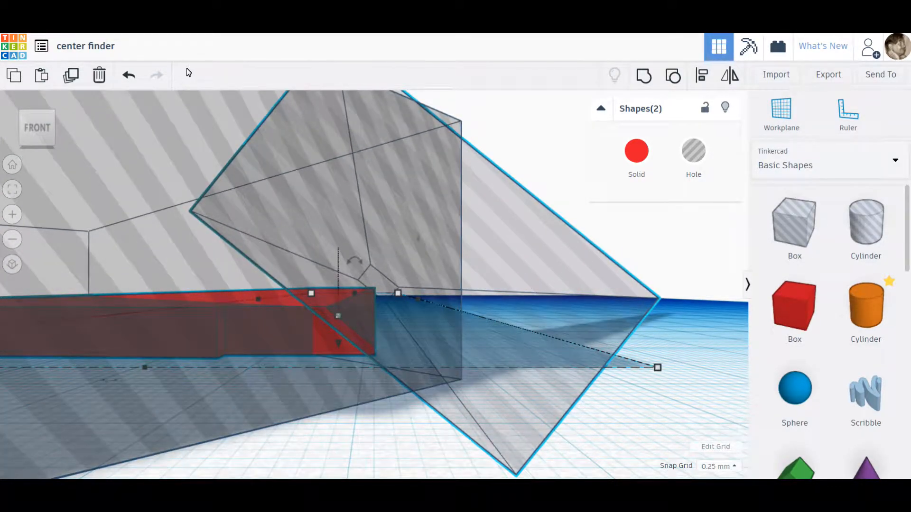
pyautogui.click(128, 75)
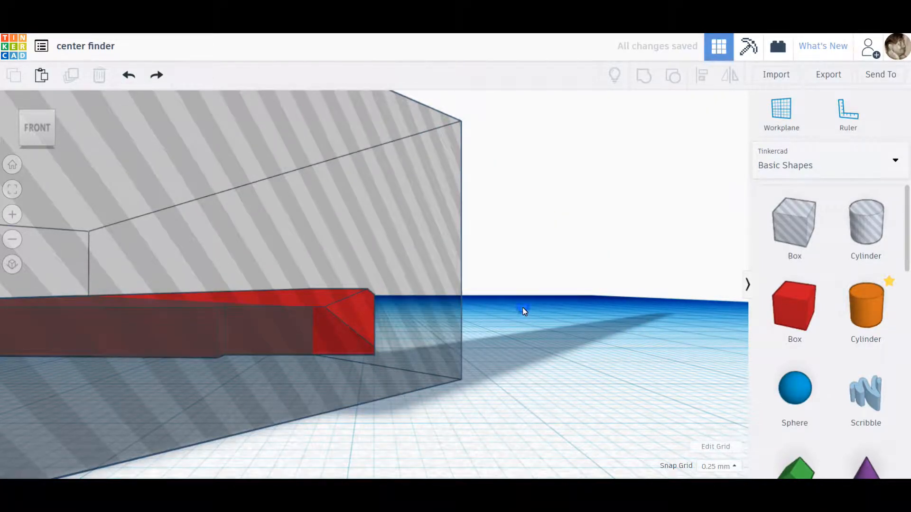
pyautogui.moveTo(524, 311); pyautogui.dragTo(503, 348, button='right')
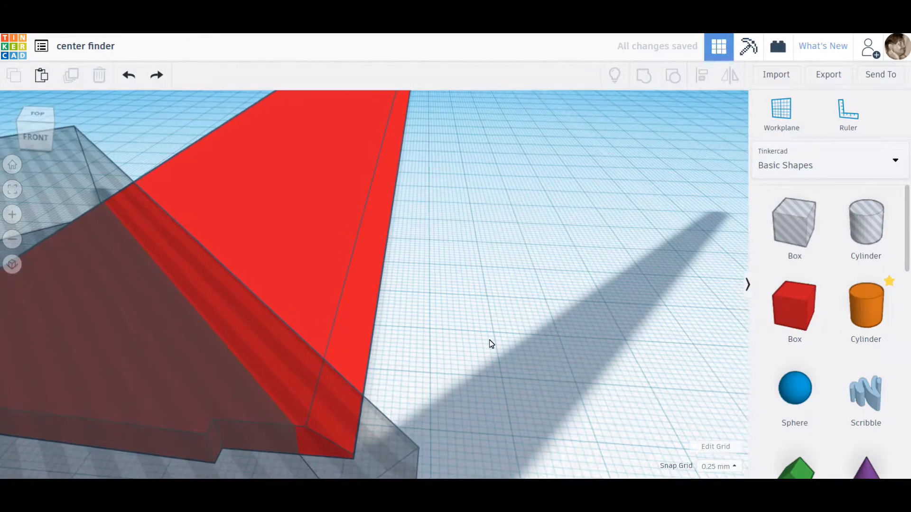
pyautogui.scroll(-8, 491, 343)
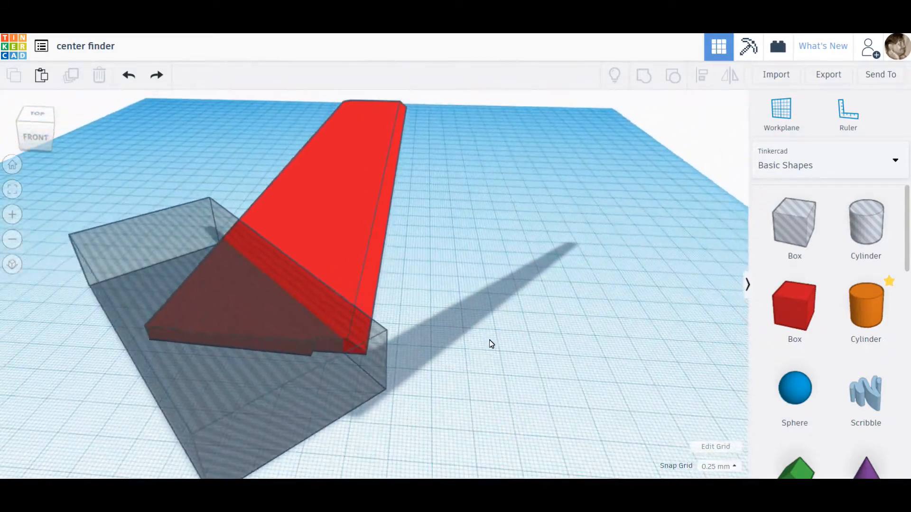
pyautogui.scroll(-2, 491, 343)
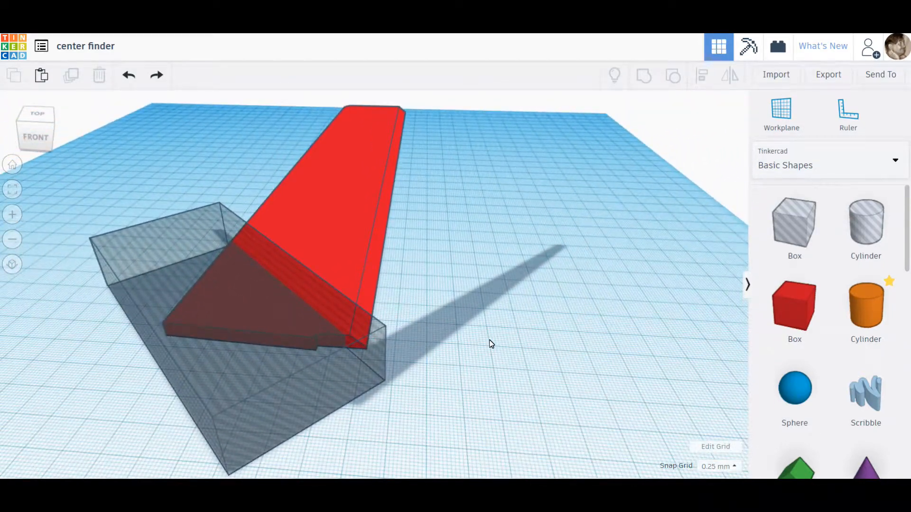
pyautogui.click(156, 75)
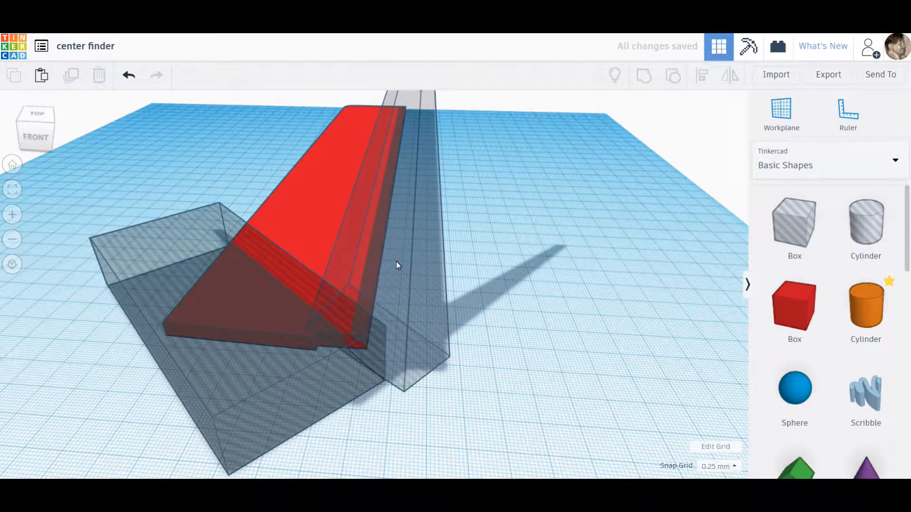
pyautogui.moveTo(243, 148); pyautogui.dragTo(484, 188)
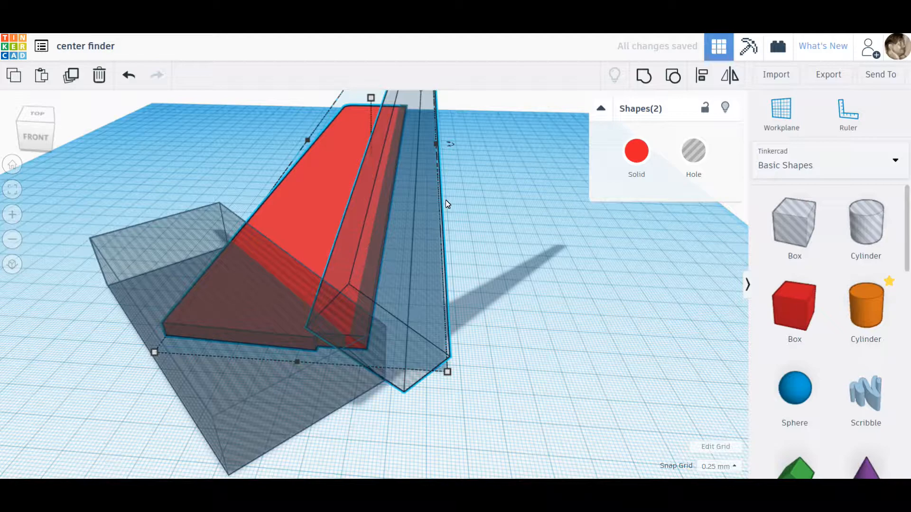
pyautogui.click(127, 76)
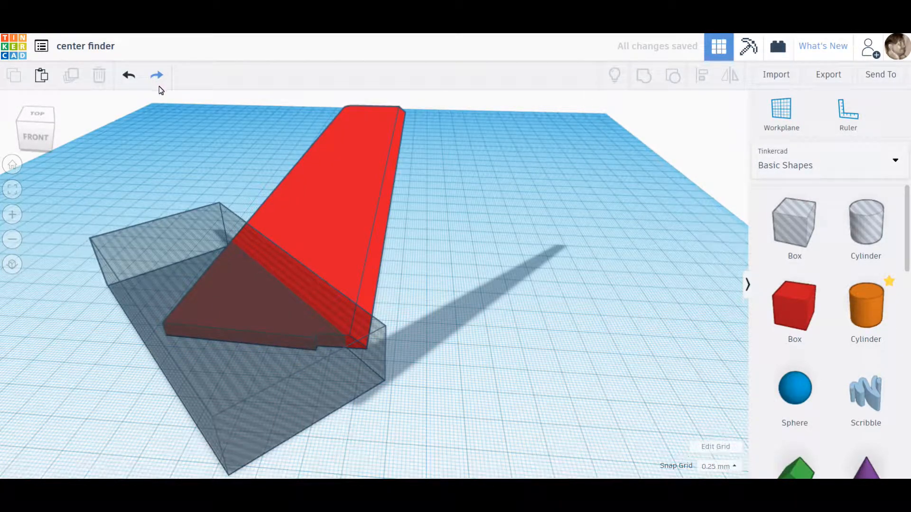
pyautogui.click(166, 79)
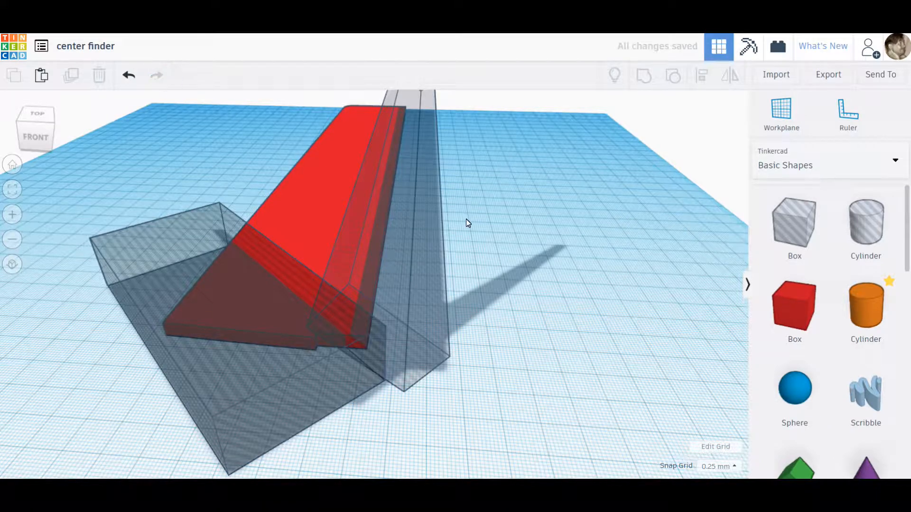
# Delete the tilted box hole along the red bar's long straight edge
pyautogui.click(473, 233)
pyautogui.click(440, 197)
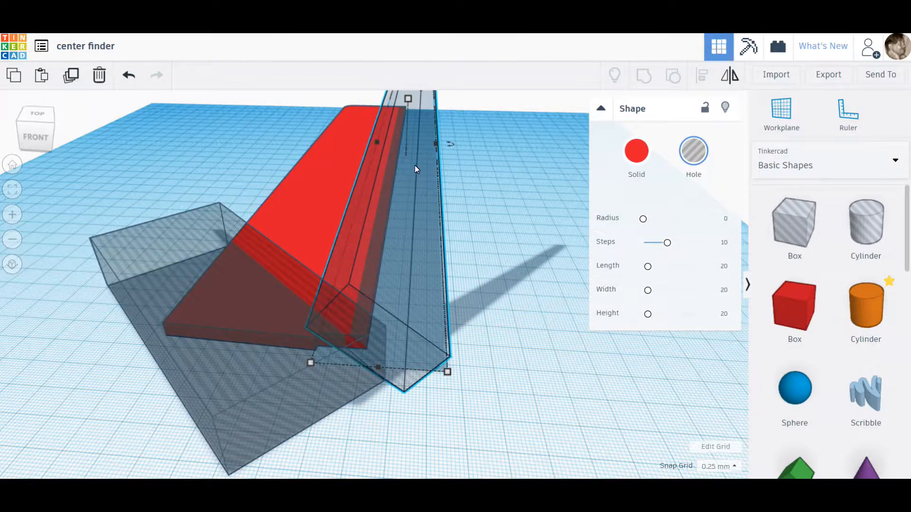
pyautogui.press('Delete')
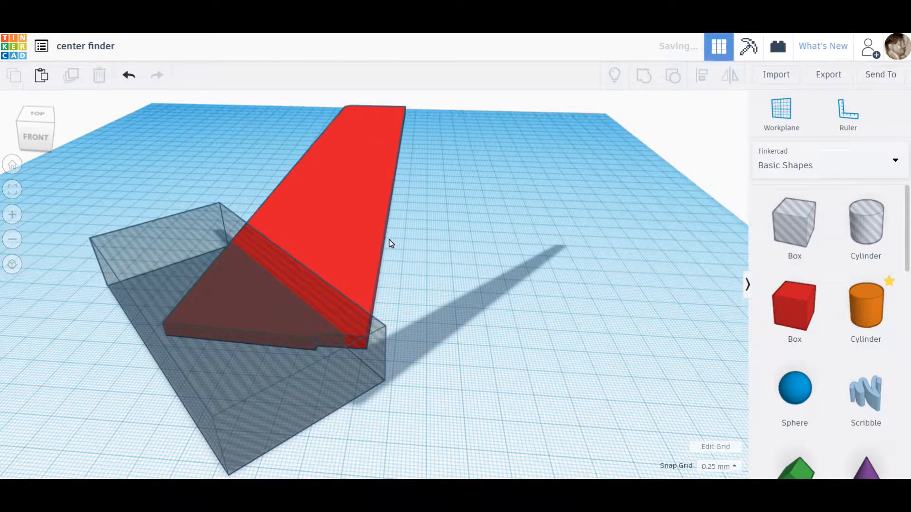
# Group the unbevelled red bar with the remaining box hole to cut its front end off diagonally again
pyautogui.moveTo(184, 172); pyautogui.dragTo(415, 293)
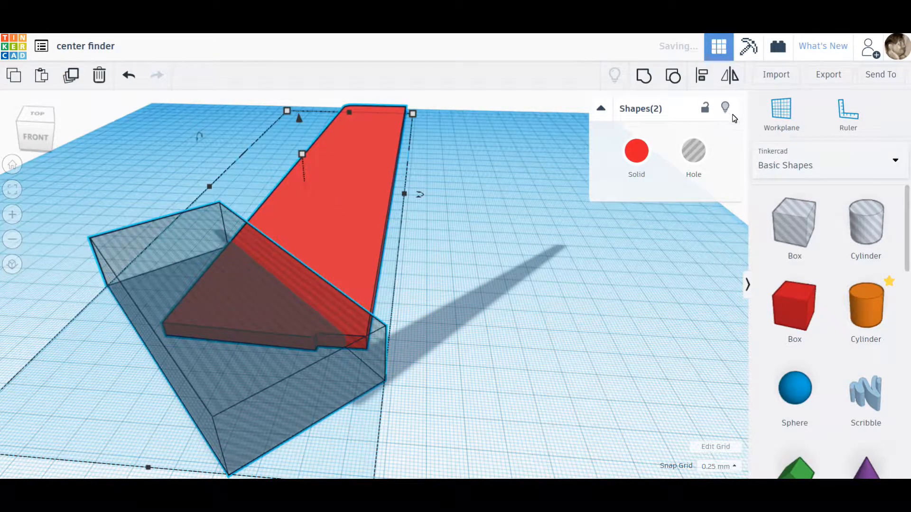
pyautogui.click(644, 77)
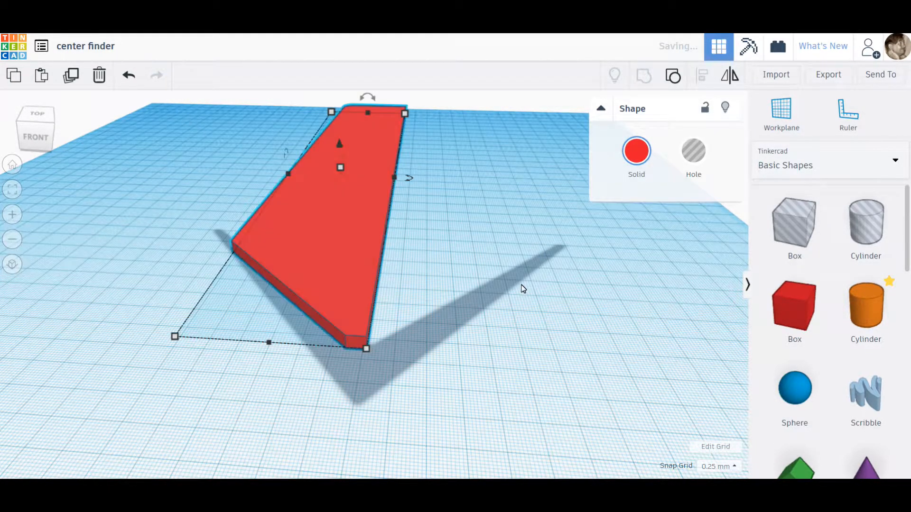
pyautogui.scroll(2, 425, 228)
pyautogui.click(426, 229)
pyautogui.scroll(-4, 426, 229)
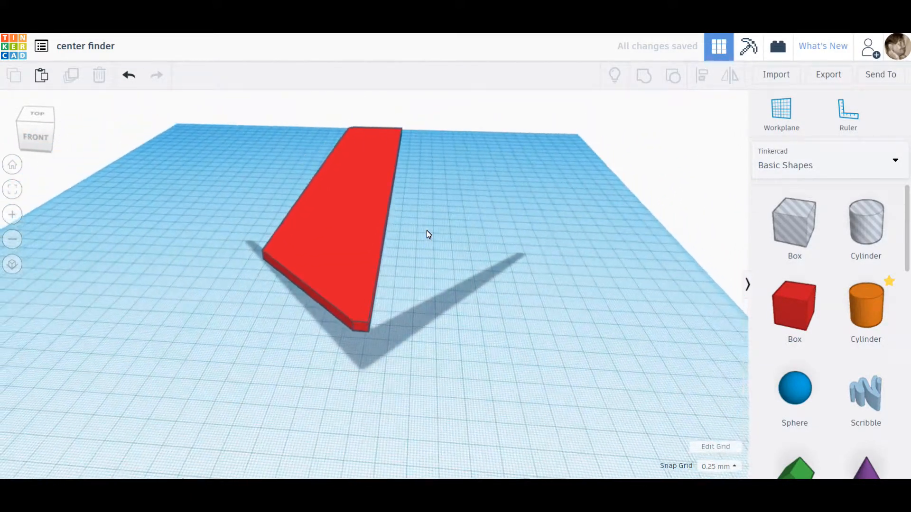
# Lower the yellow V-shaped body toward the red bar's tip and set its height above the workplane to 10 mm
pyautogui.scroll(-2, 426, 229)
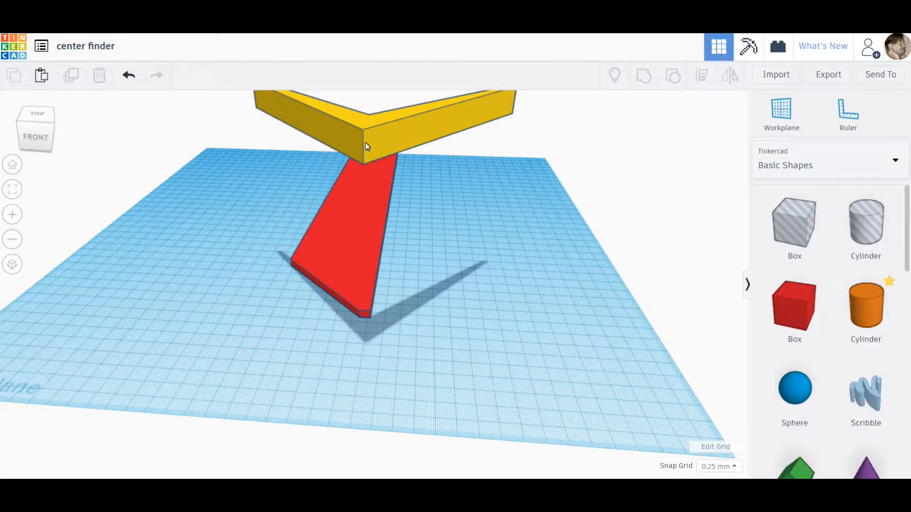
pyautogui.click(382, 142)
pyautogui.scroll(-4, 420, 187)
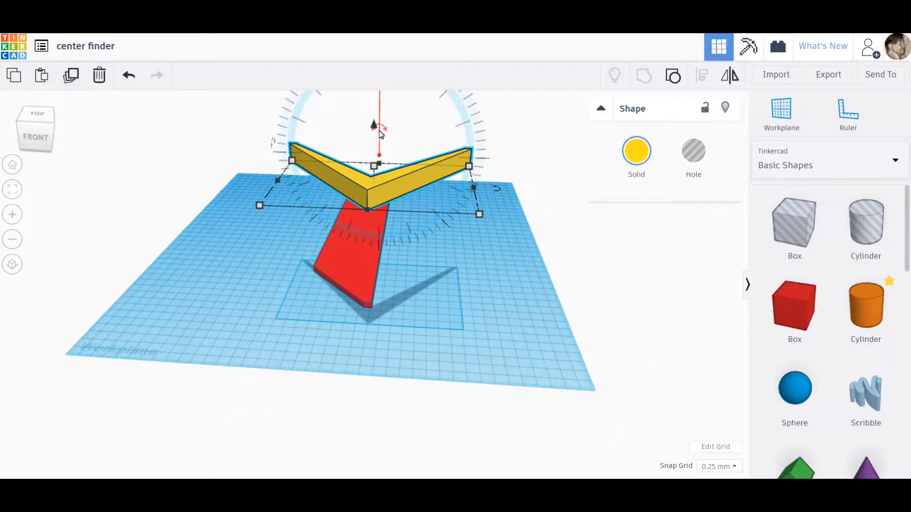
pyautogui.moveTo(374, 126); pyautogui.dragTo(370, 258)
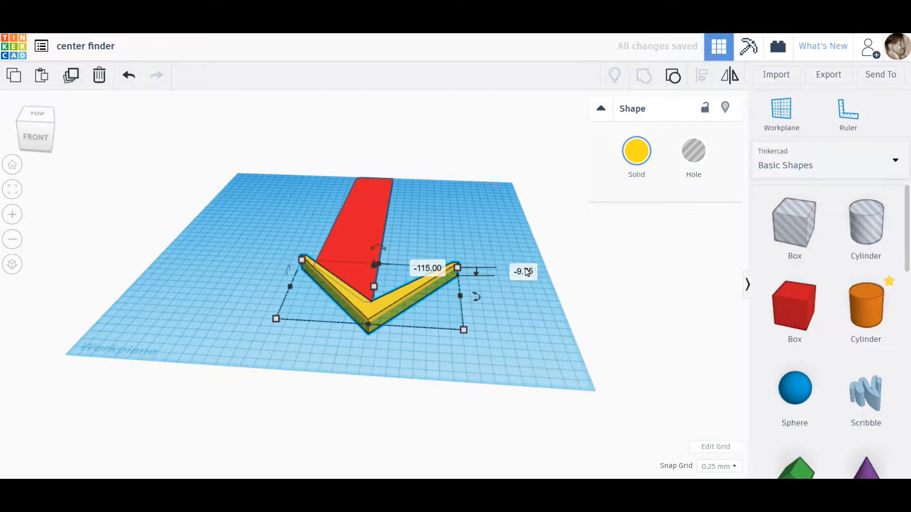
pyautogui.click(526, 271)
pyautogui.press('BackSpace')
pyautogui.write('10')
pyautogui.press('Return')
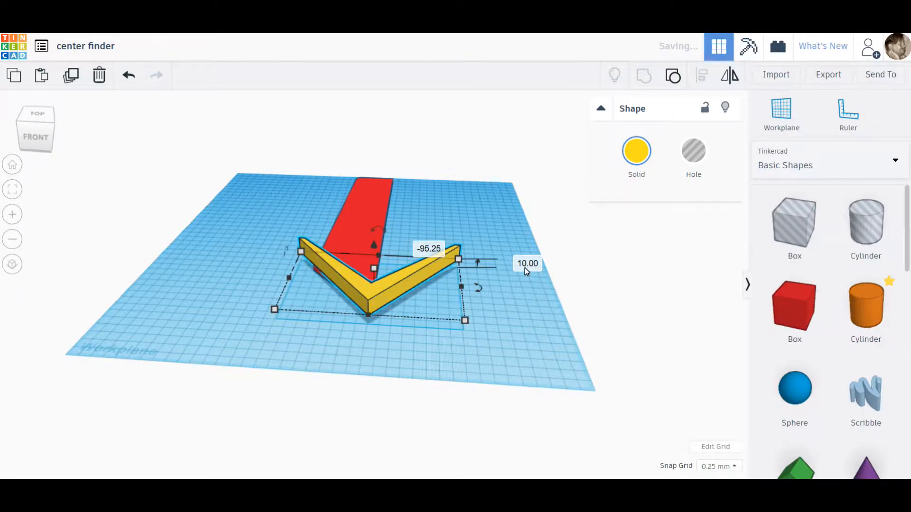
# Lower the yellow V-shaped body through the workplane beside the red bar's cut end, to a height of -10 mm
pyautogui.click(529, 270)
pyautogui.press('Return')
pyautogui.moveTo(372, 247); pyautogui.dragTo(369, 263)
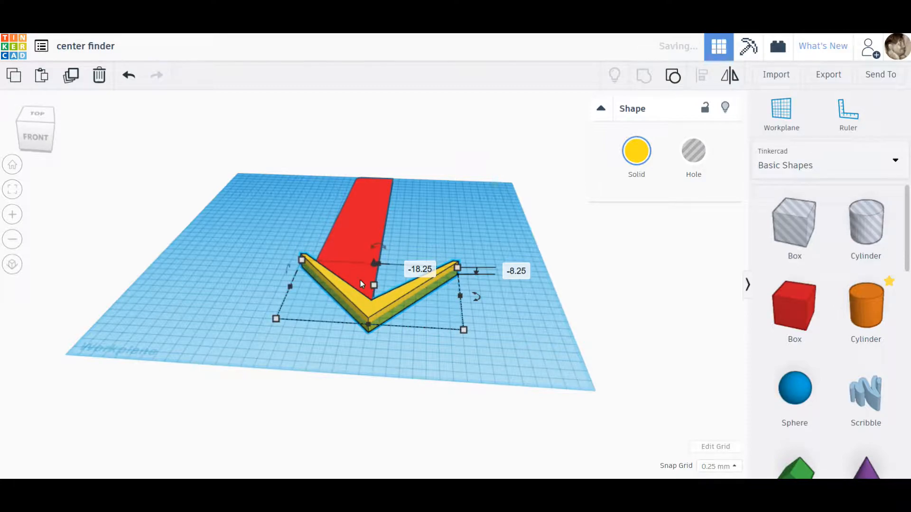
pyautogui.click(12, 189)
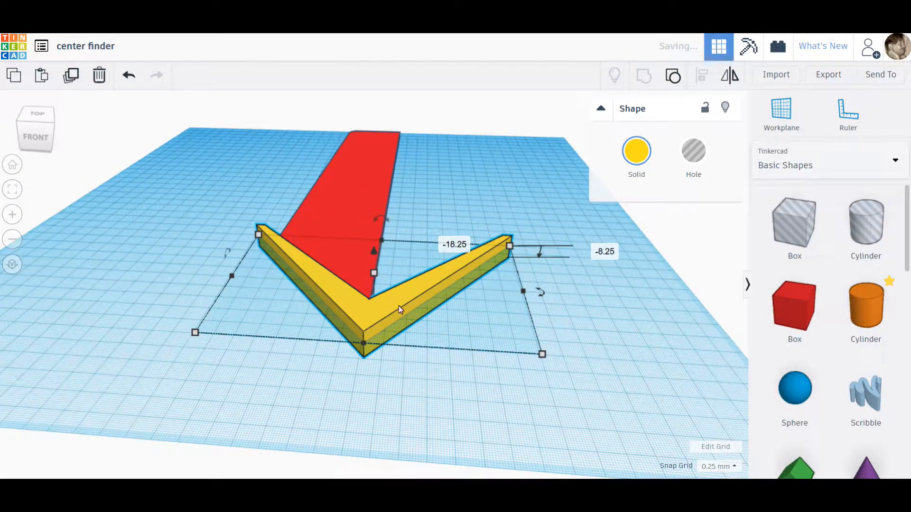
pyautogui.scroll(5, 463, 336)
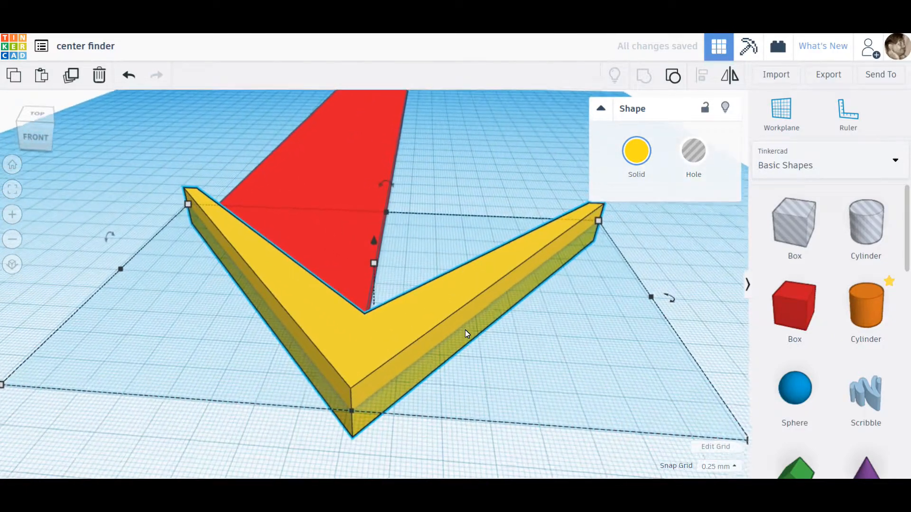
pyautogui.moveTo(465, 329); pyautogui.dragTo(308, 304, button='right')
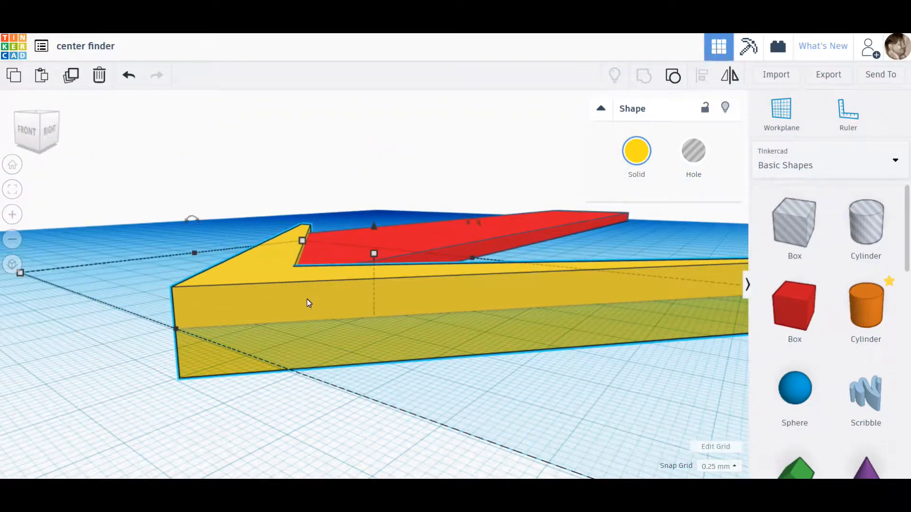
pyautogui.moveTo(375, 227); pyautogui.dragTo(373, 237)
pyautogui.scroll(-5, 373, 238)
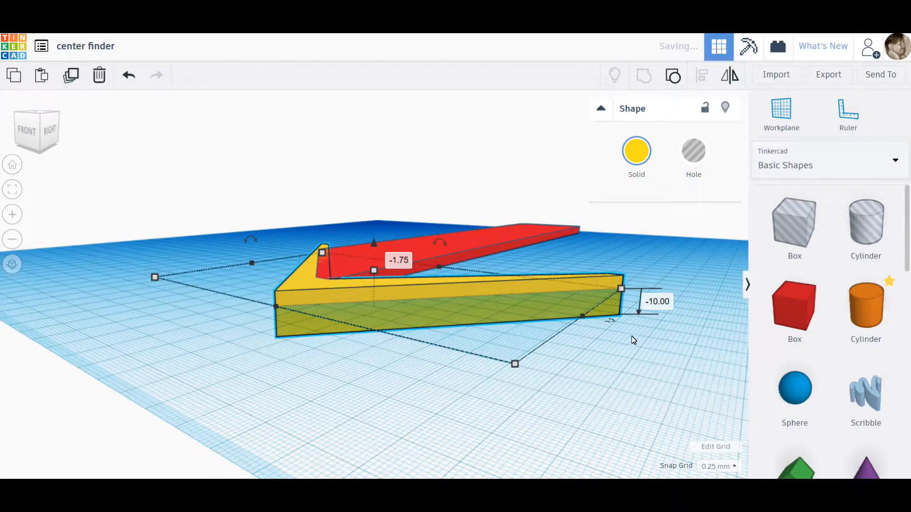
pyautogui.click(512, 375)
# Group the red bar and the yellow V-shaped body into a single solid
pyautogui.moveTo(403, 382); pyautogui.dragTo(399, 259, button='right')
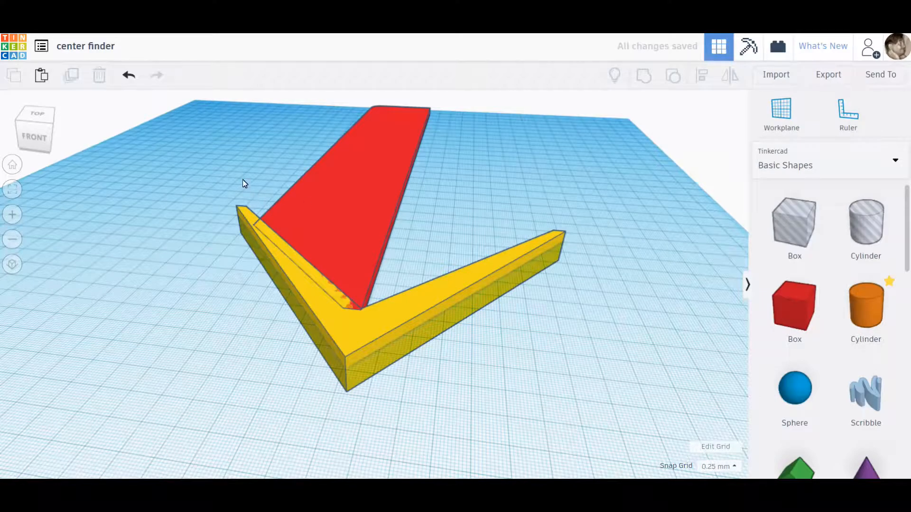
pyautogui.moveTo(243, 177); pyautogui.dragTo(391, 269)
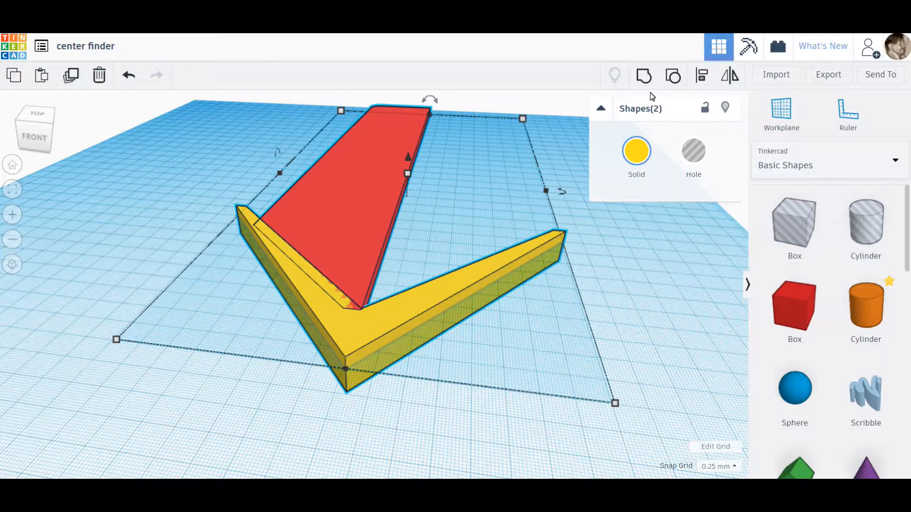
pyautogui.click(643, 76)
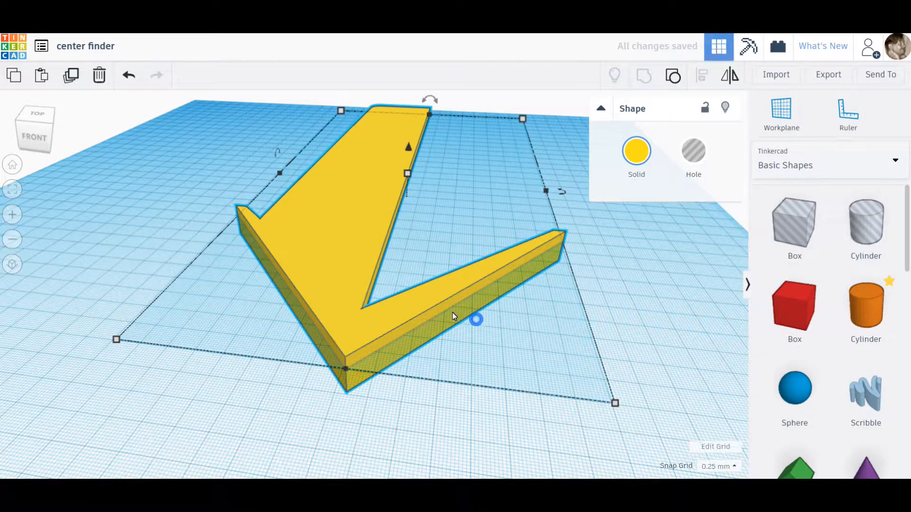
# Flip the grouped center finder over by 180° and set its height above the workplane to 0 mm
pyautogui.moveTo(439, 106); pyautogui.dragTo(432, 188)
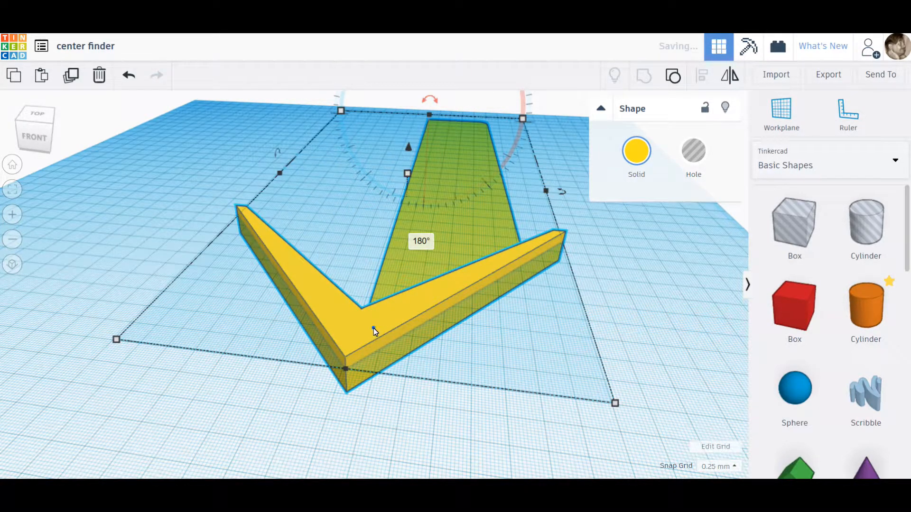
pyautogui.moveTo(408, 147); pyautogui.dragTo(407, 147)
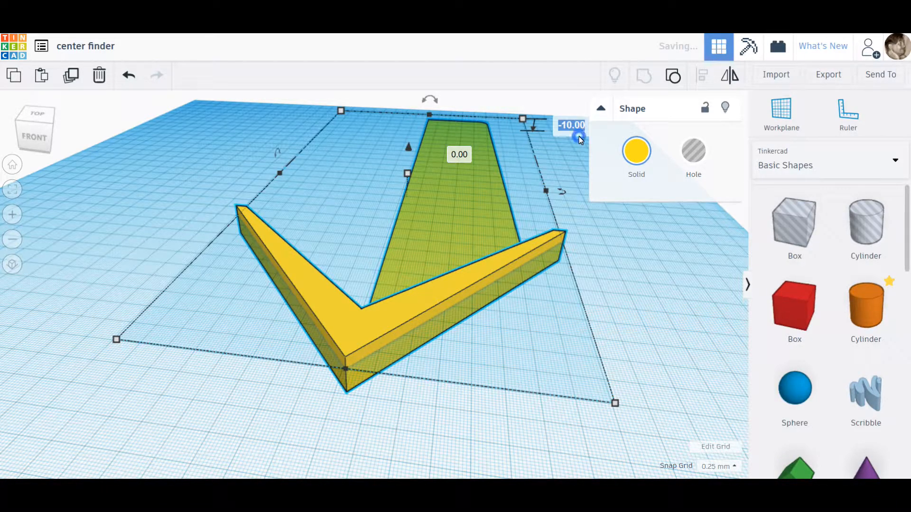
pyautogui.press('Return')
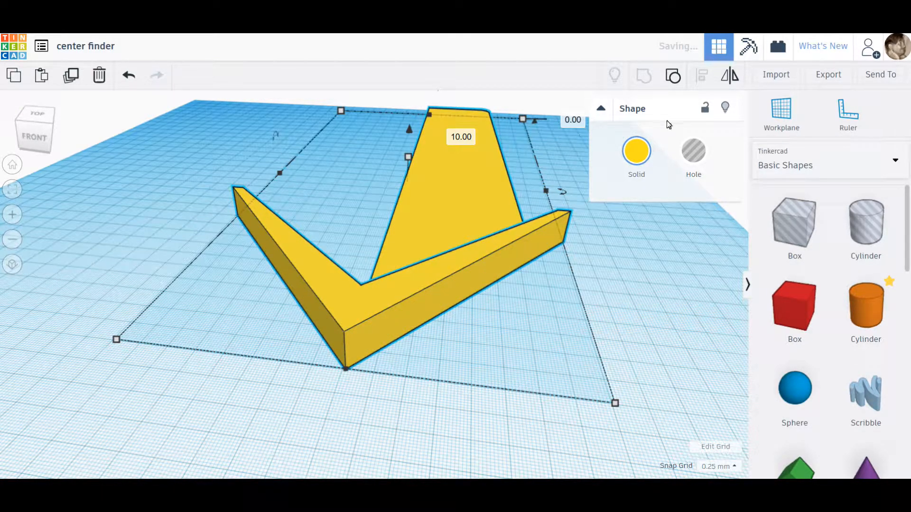
pyautogui.click(320, 371)
pyautogui.moveTo(321, 371); pyautogui.dragTo(440, 300, button='right')
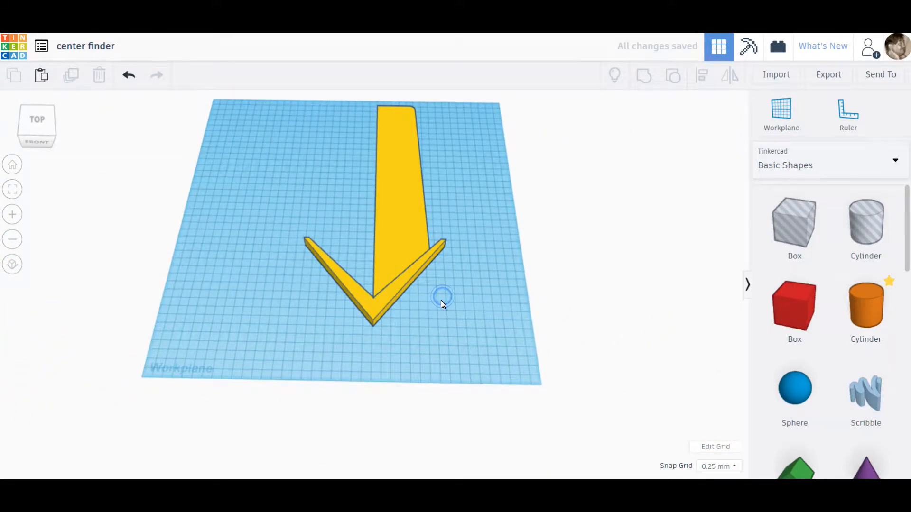
# Duplicate the yellow center finder in place and colour the copy red
pyautogui.click(387, 224)
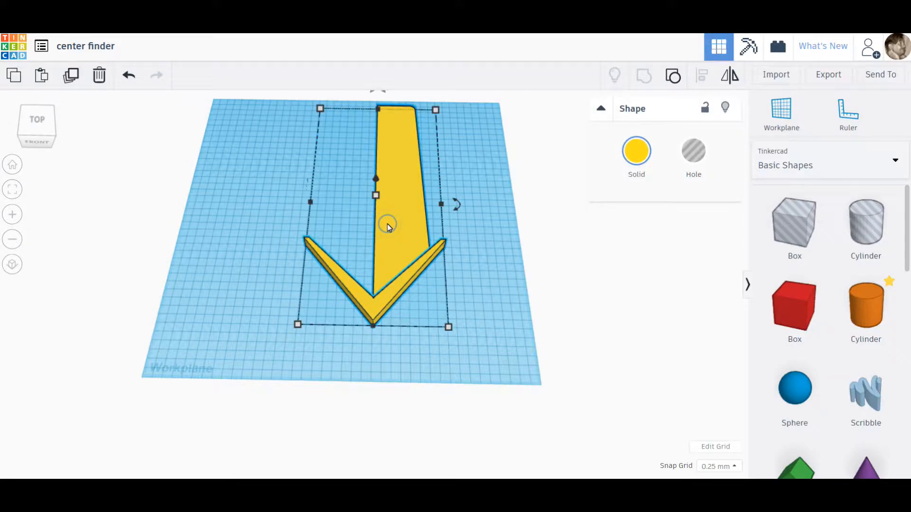
pyautogui.click(73, 81)
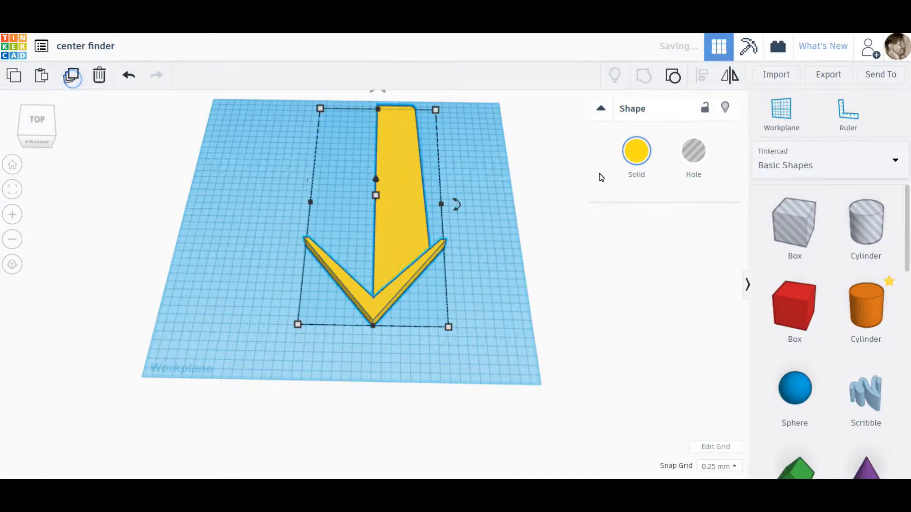
pyautogui.click(636, 152)
pyautogui.click(626, 261)
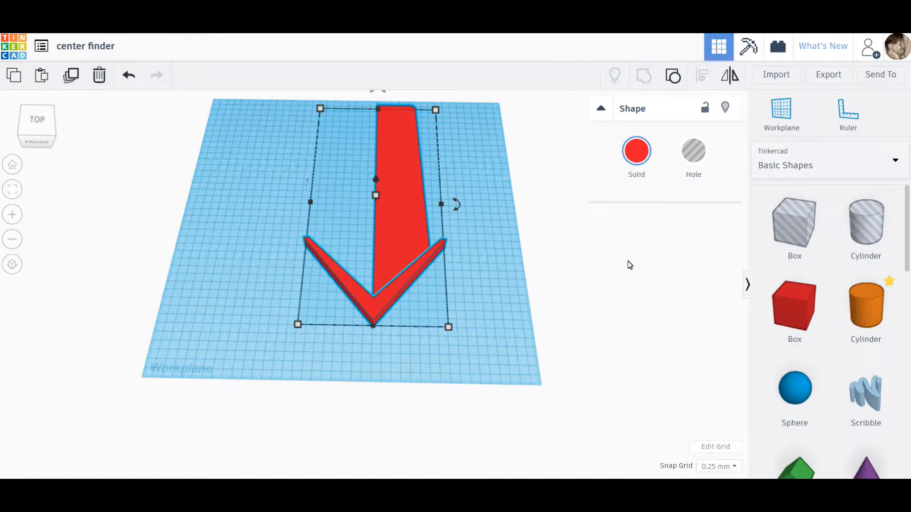
# Scale the red copy down to about half size and place it beside the yellow center finder's bar, above its V arm
pyautogui.moveTo(448, 331)
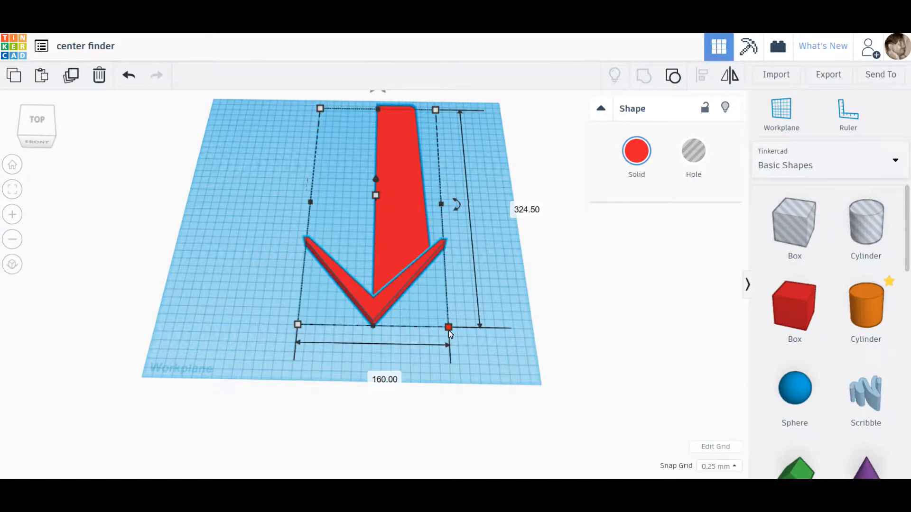
pyautogui.moveTo(448, 330); pyautogui.dragTo(326, 231)
pyautogui.moveTo(363, 330); pyautogui.dragTo(337, 228, button='right')
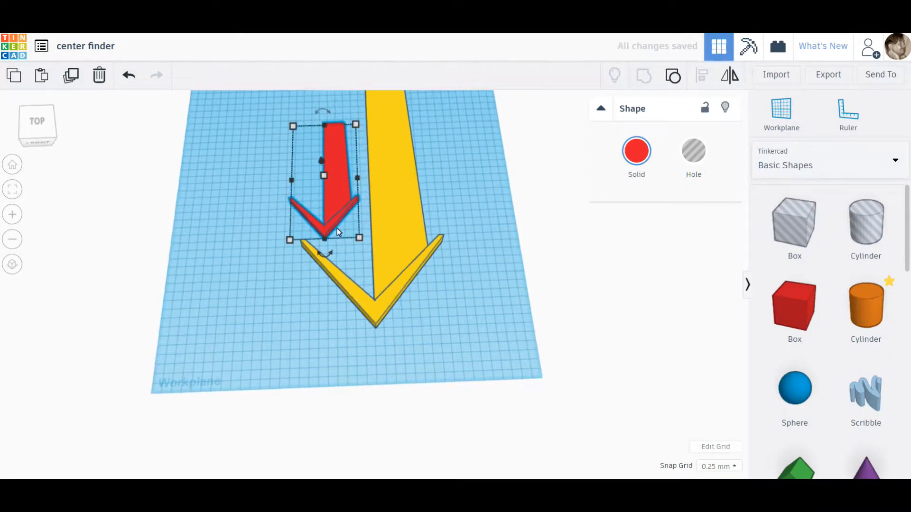
pyautogui.moveTo(335, 208); pyautogui.dragTo(343, 214)
pyautogui.moveTo(340, 215); pyautogui.dragTo(341, 224)
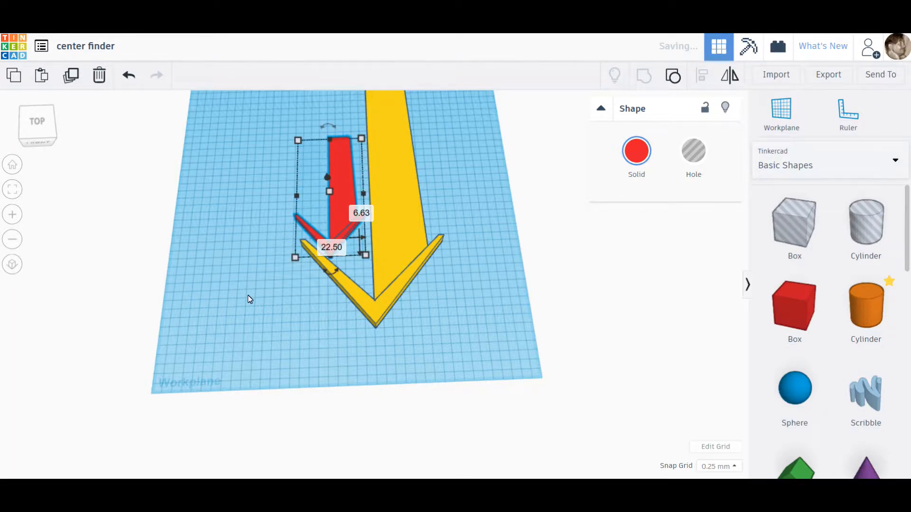
pyautogui.click(248, 300)
pyautogui.moveTo(279, 303); pyautogui.dragTo(283, 322, button='right')
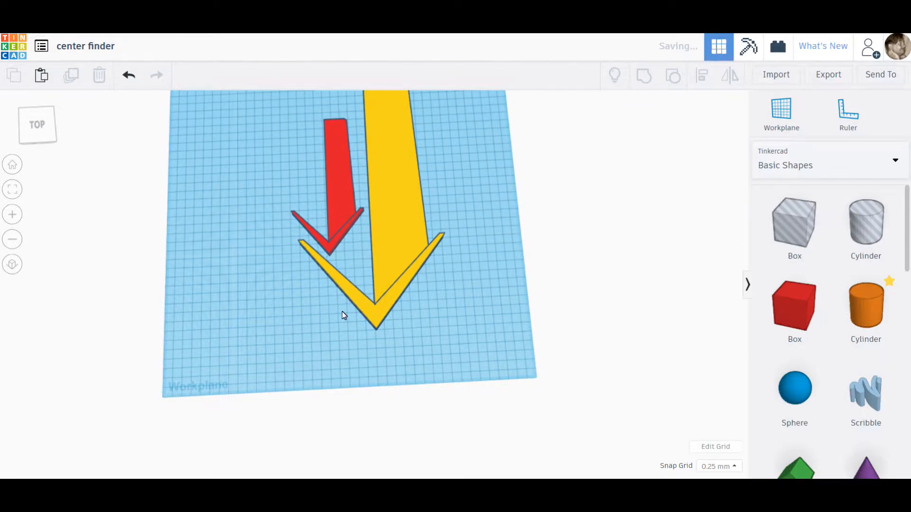
pyautogui.click(439, 312)
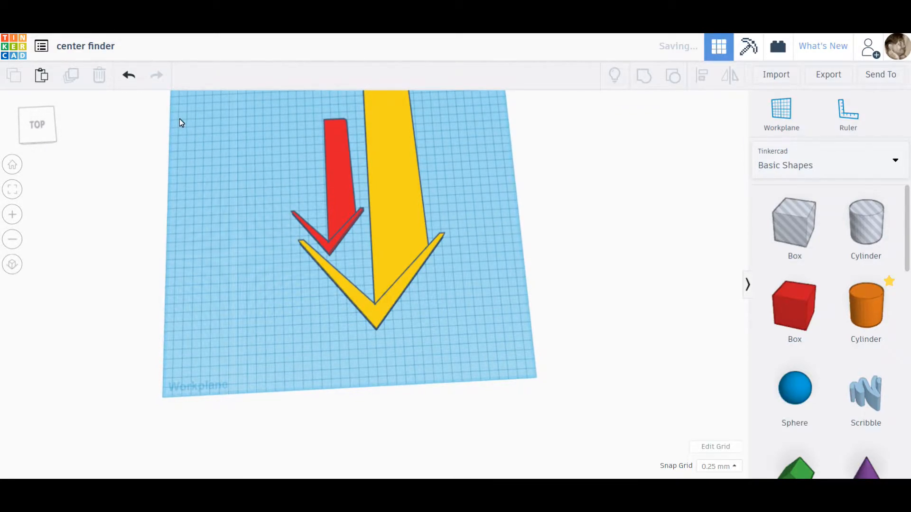